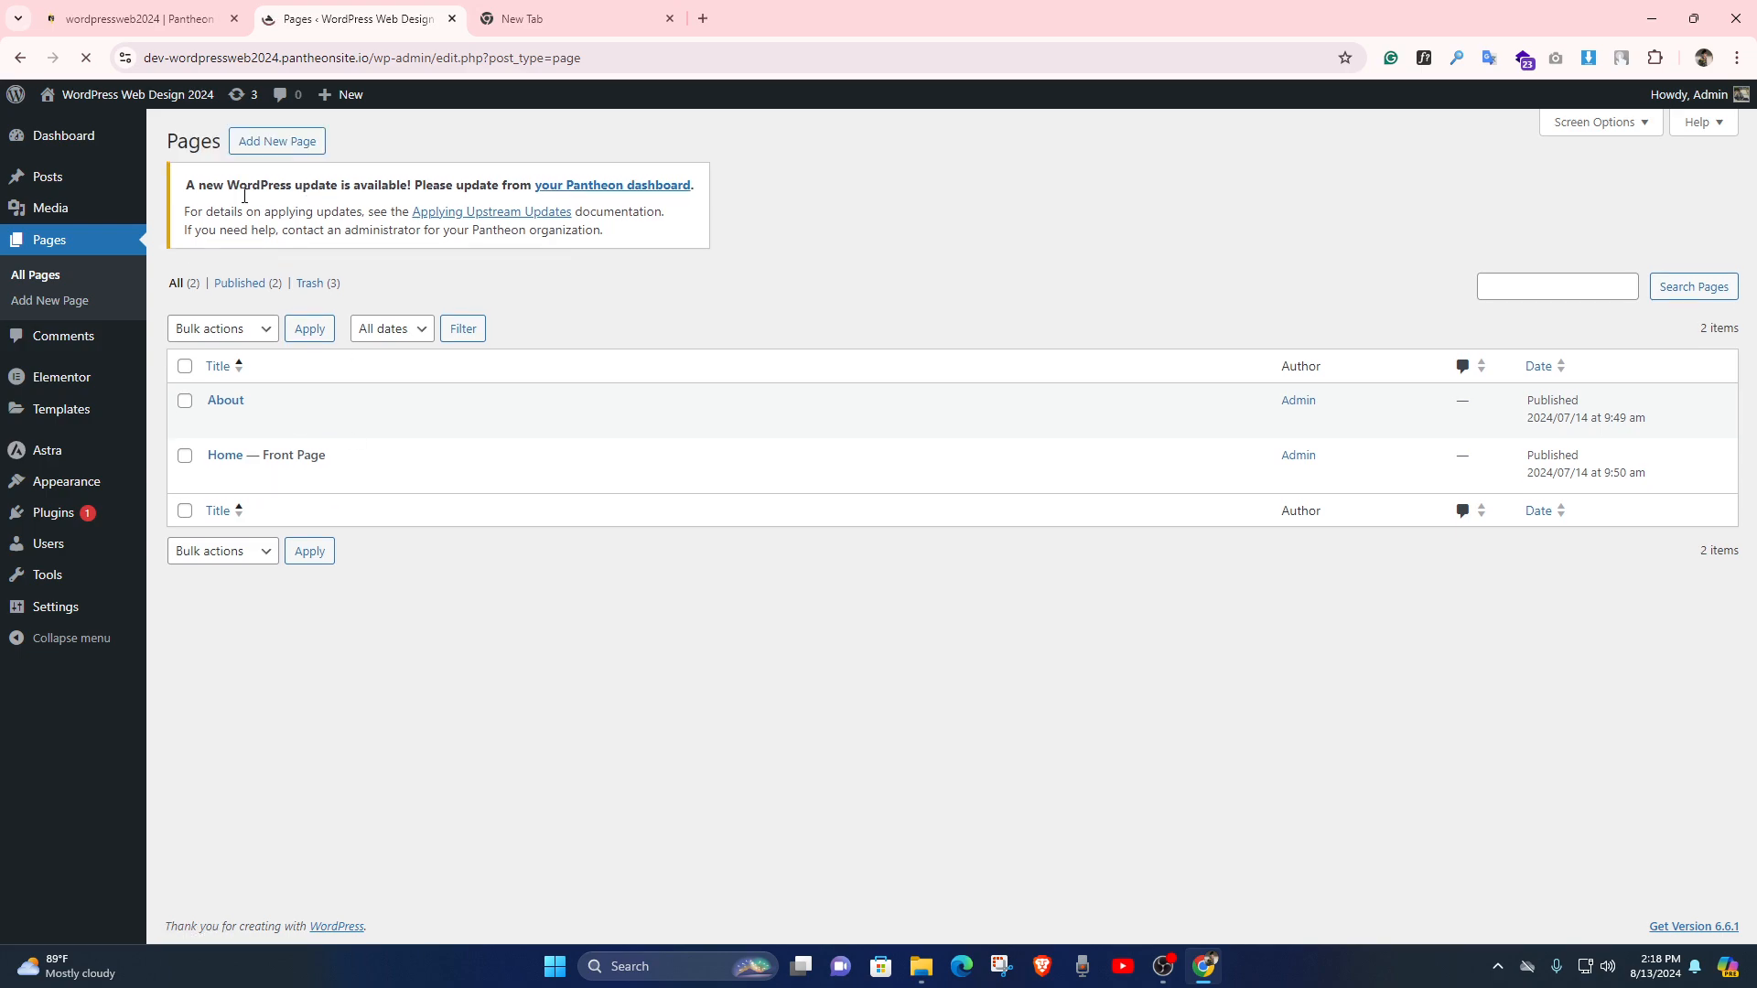
Create a new page titled "Elementor" and publish it
click(271, 145)
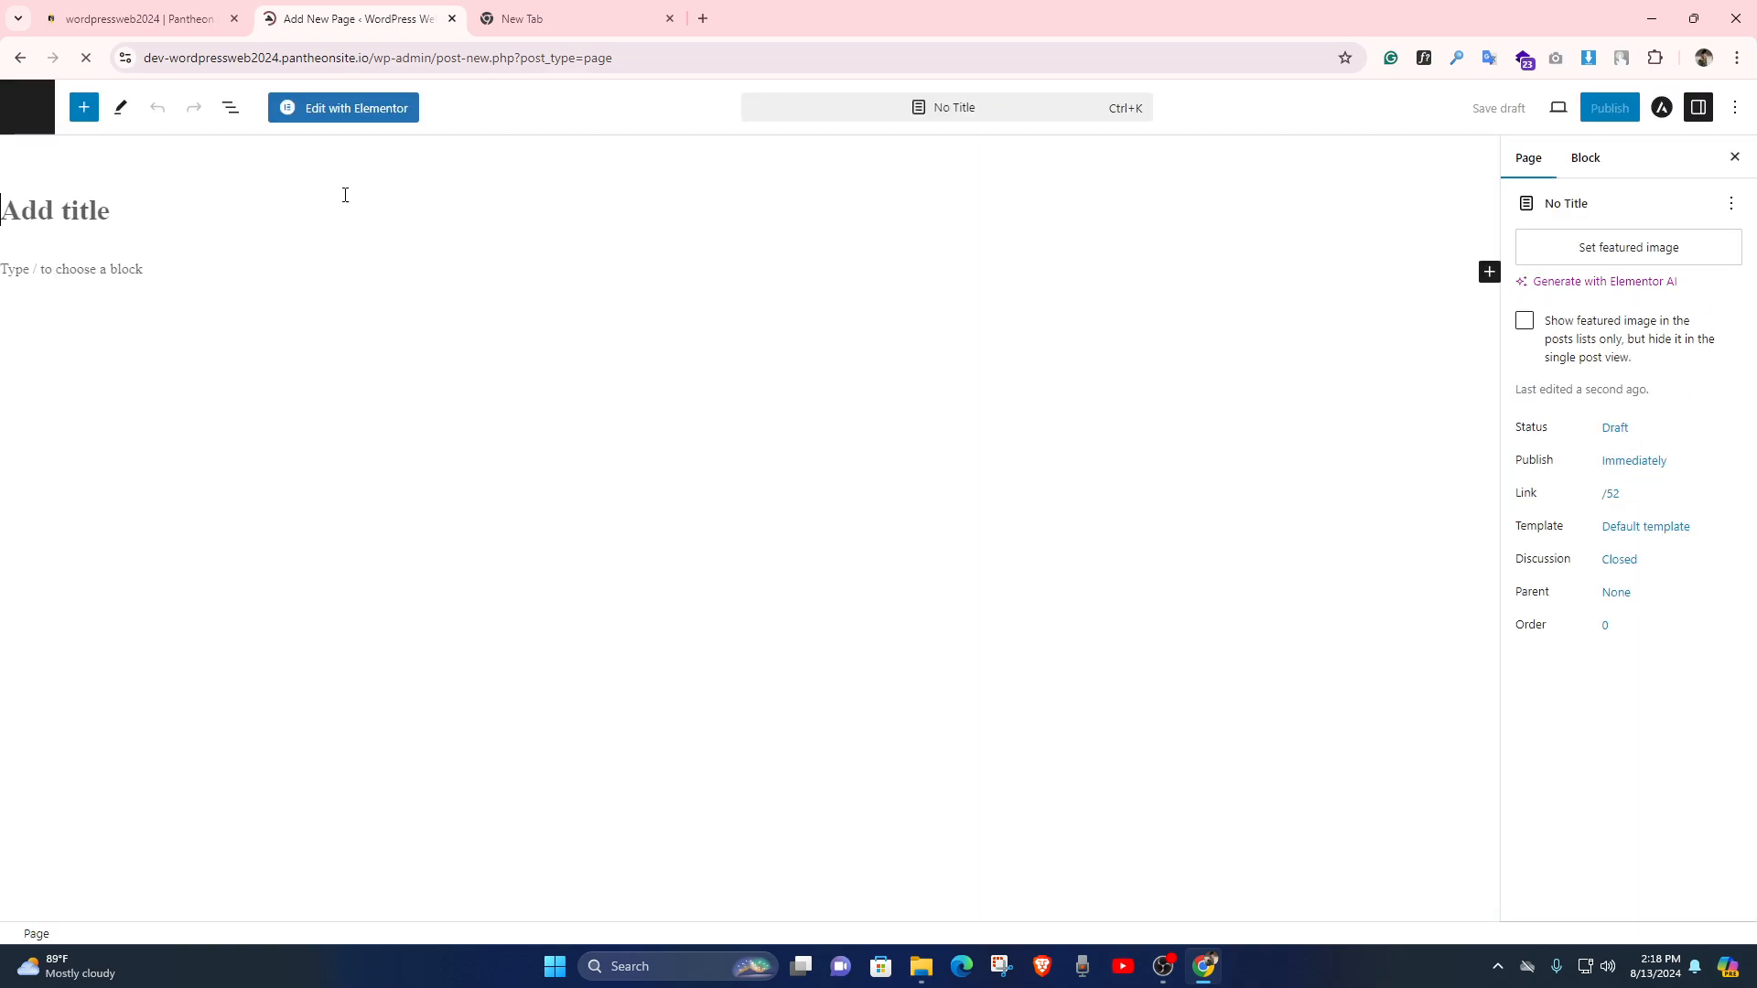
click(257, 224)
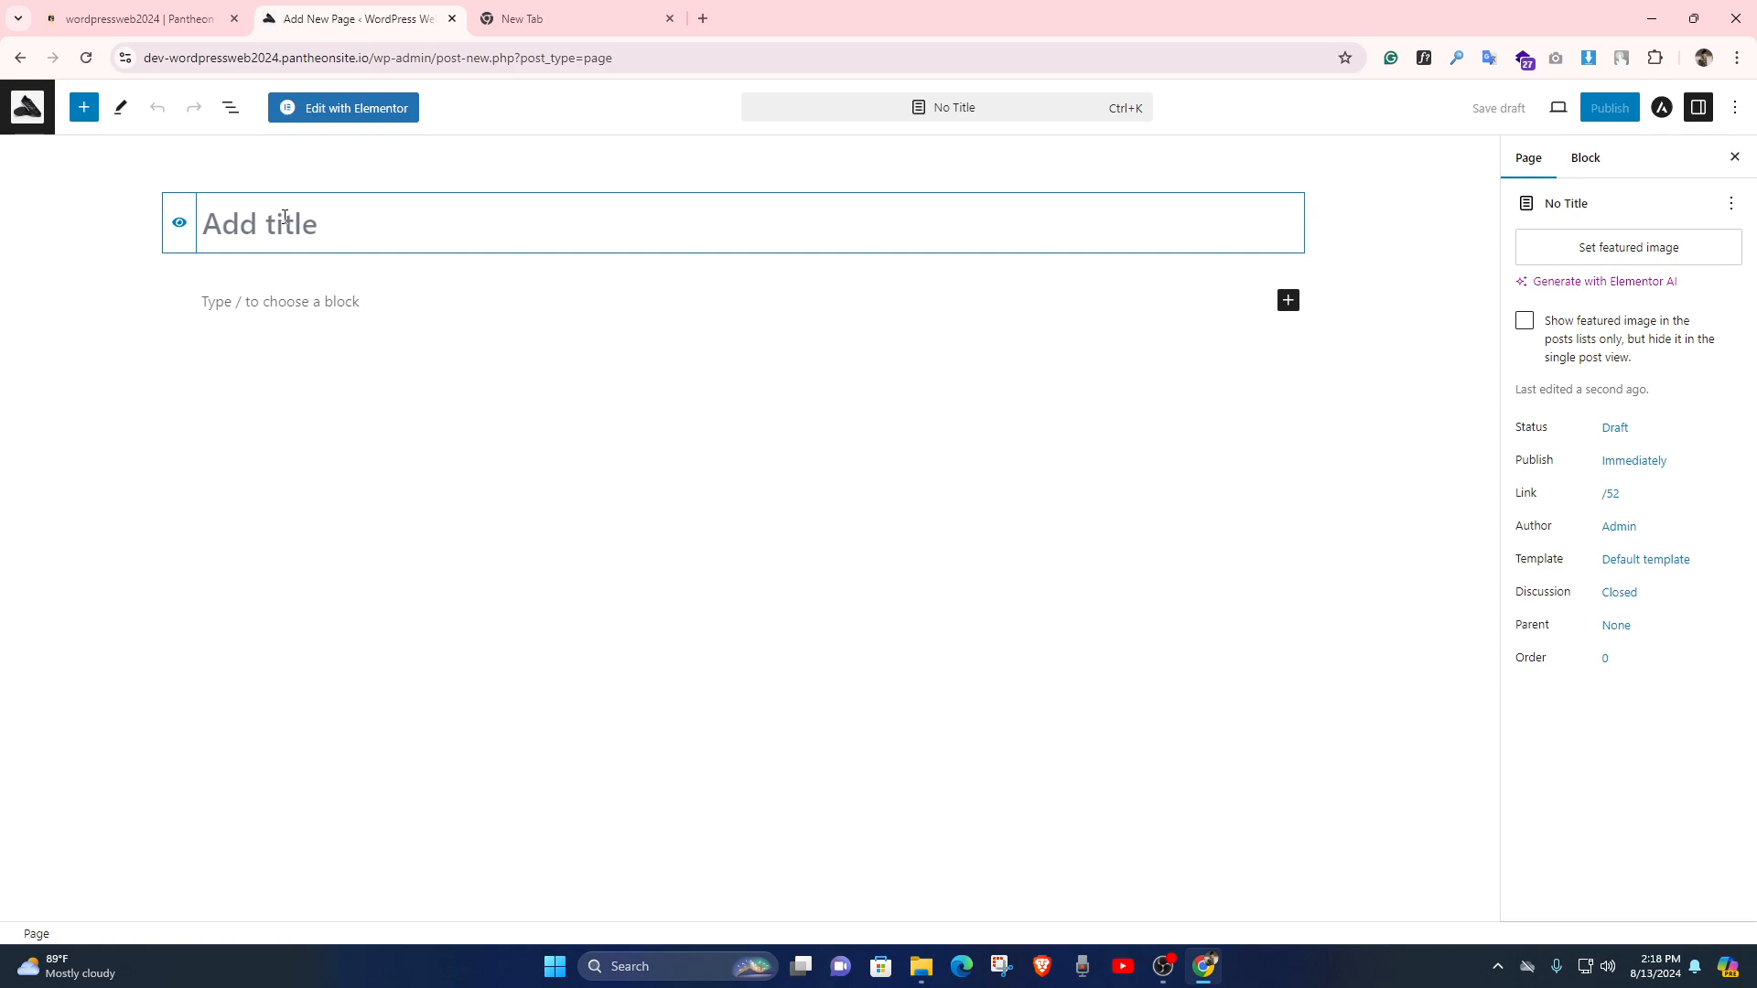
text(Elementor)
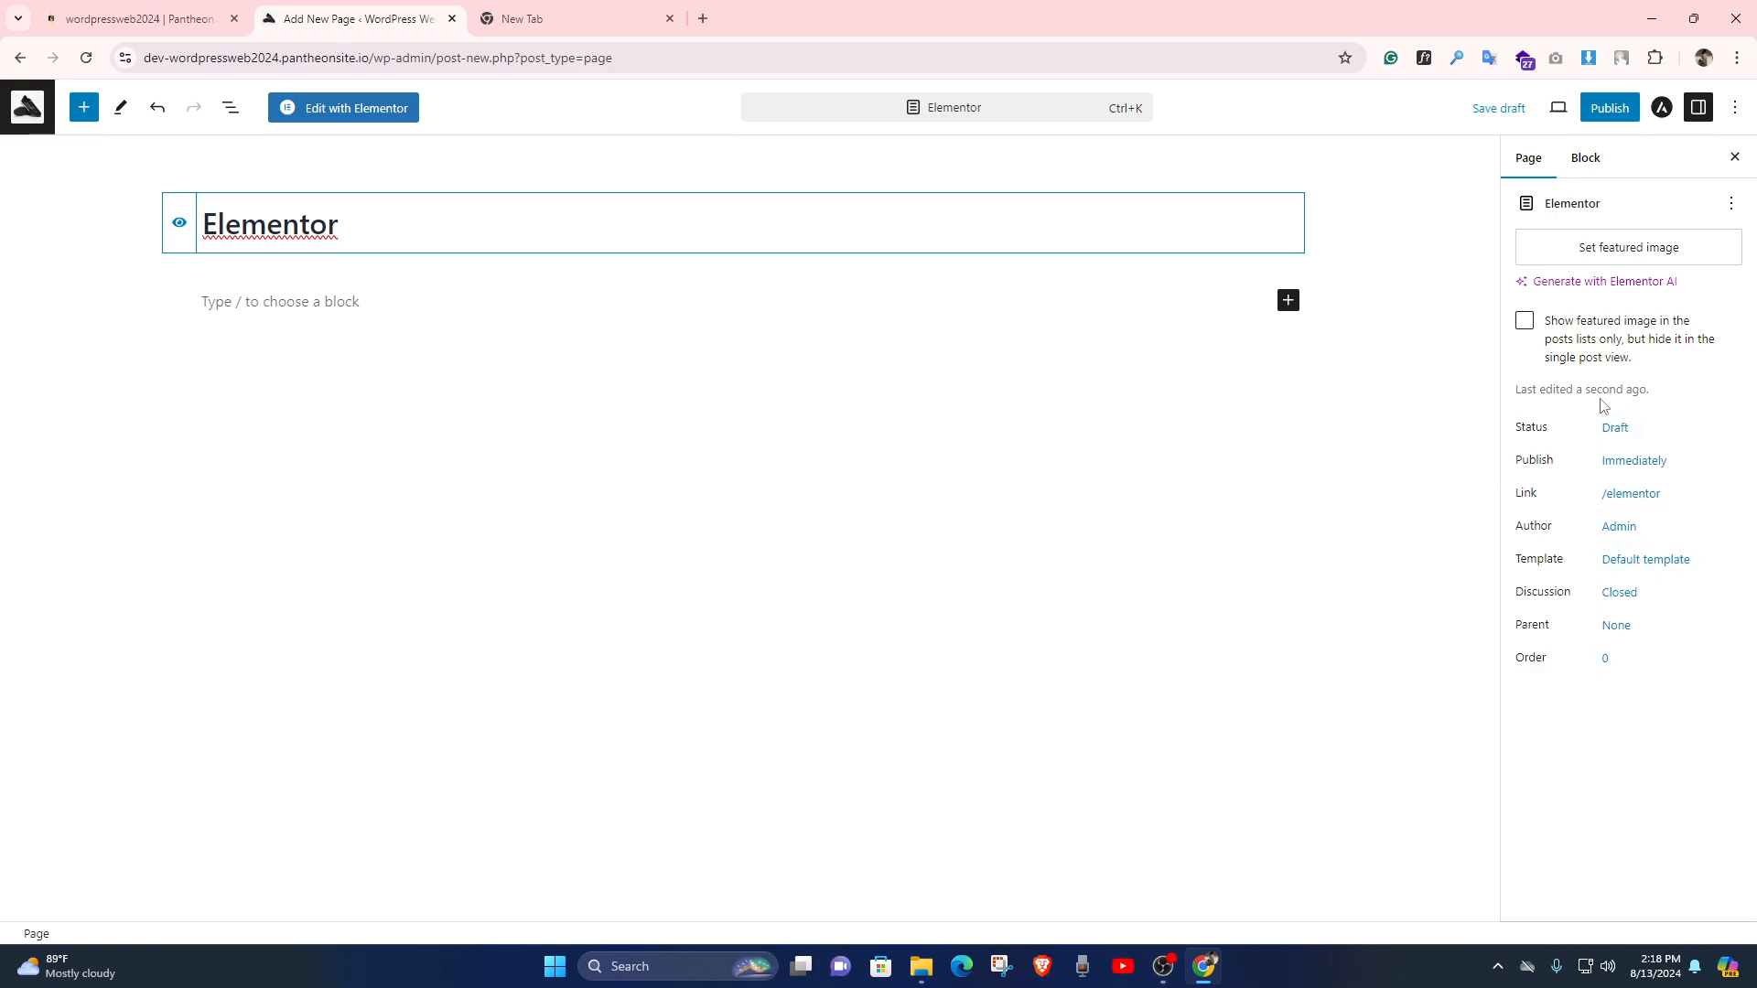
click(1609, 113)
click(1611, 117)
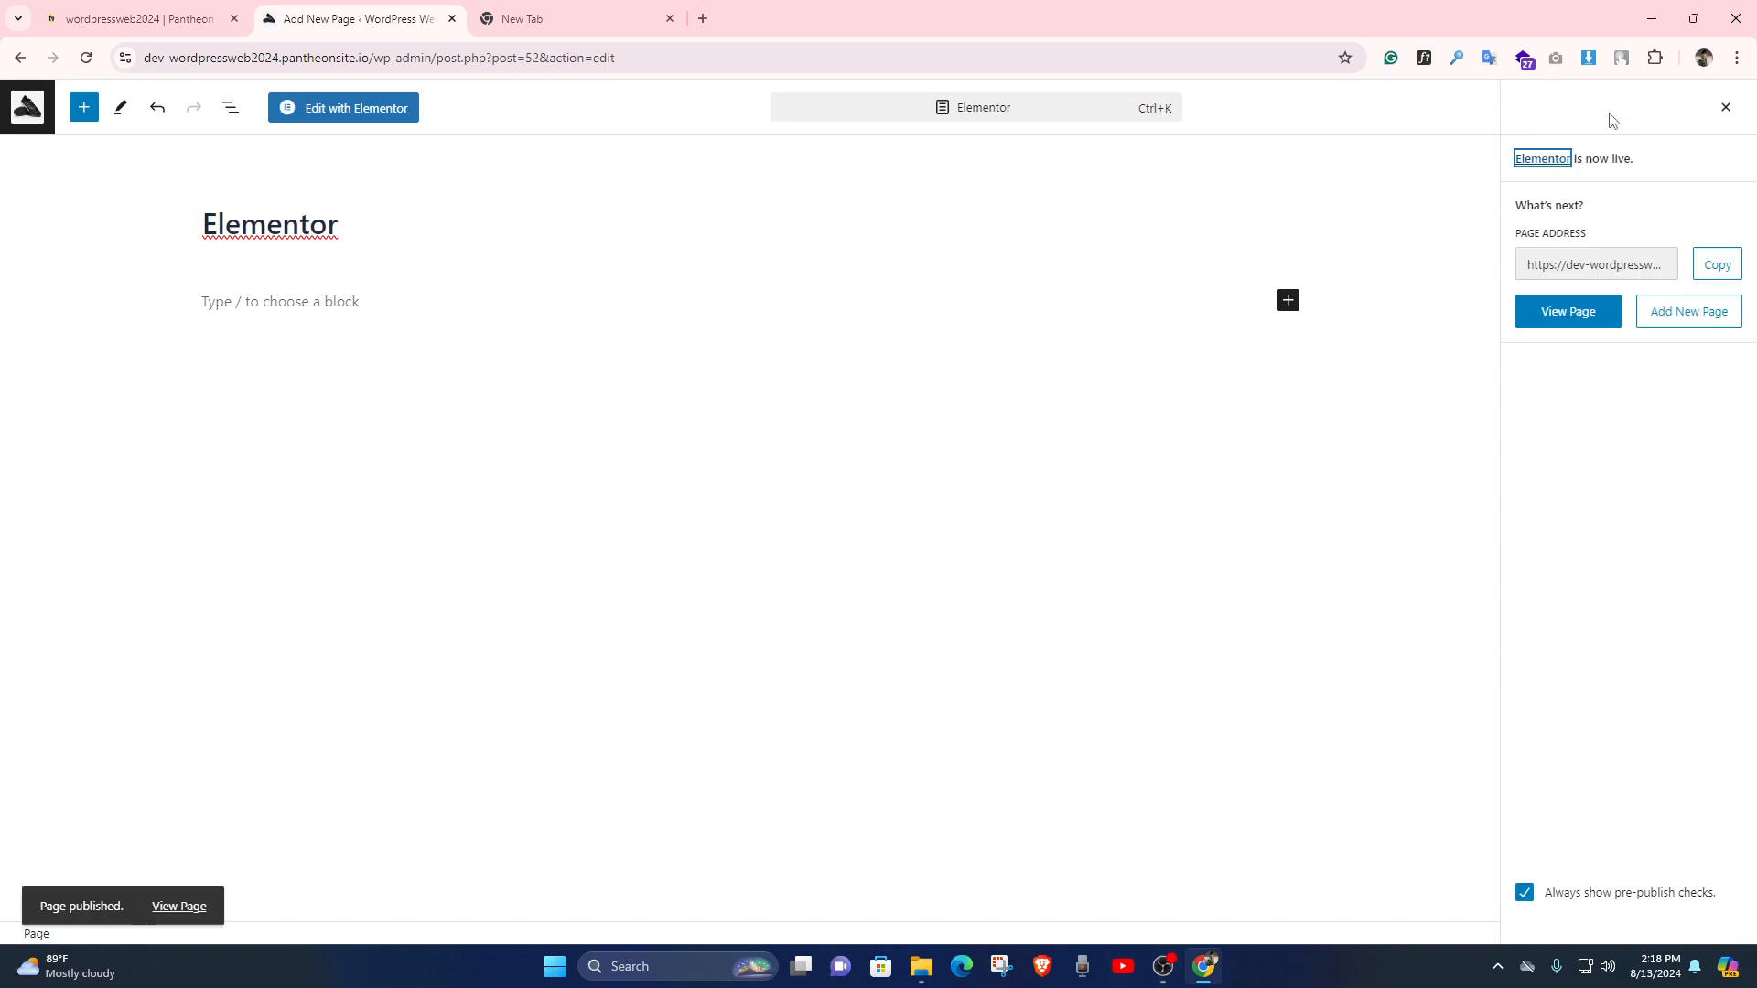
View the published Elementor page on the live site and check its title
click(176, 905)
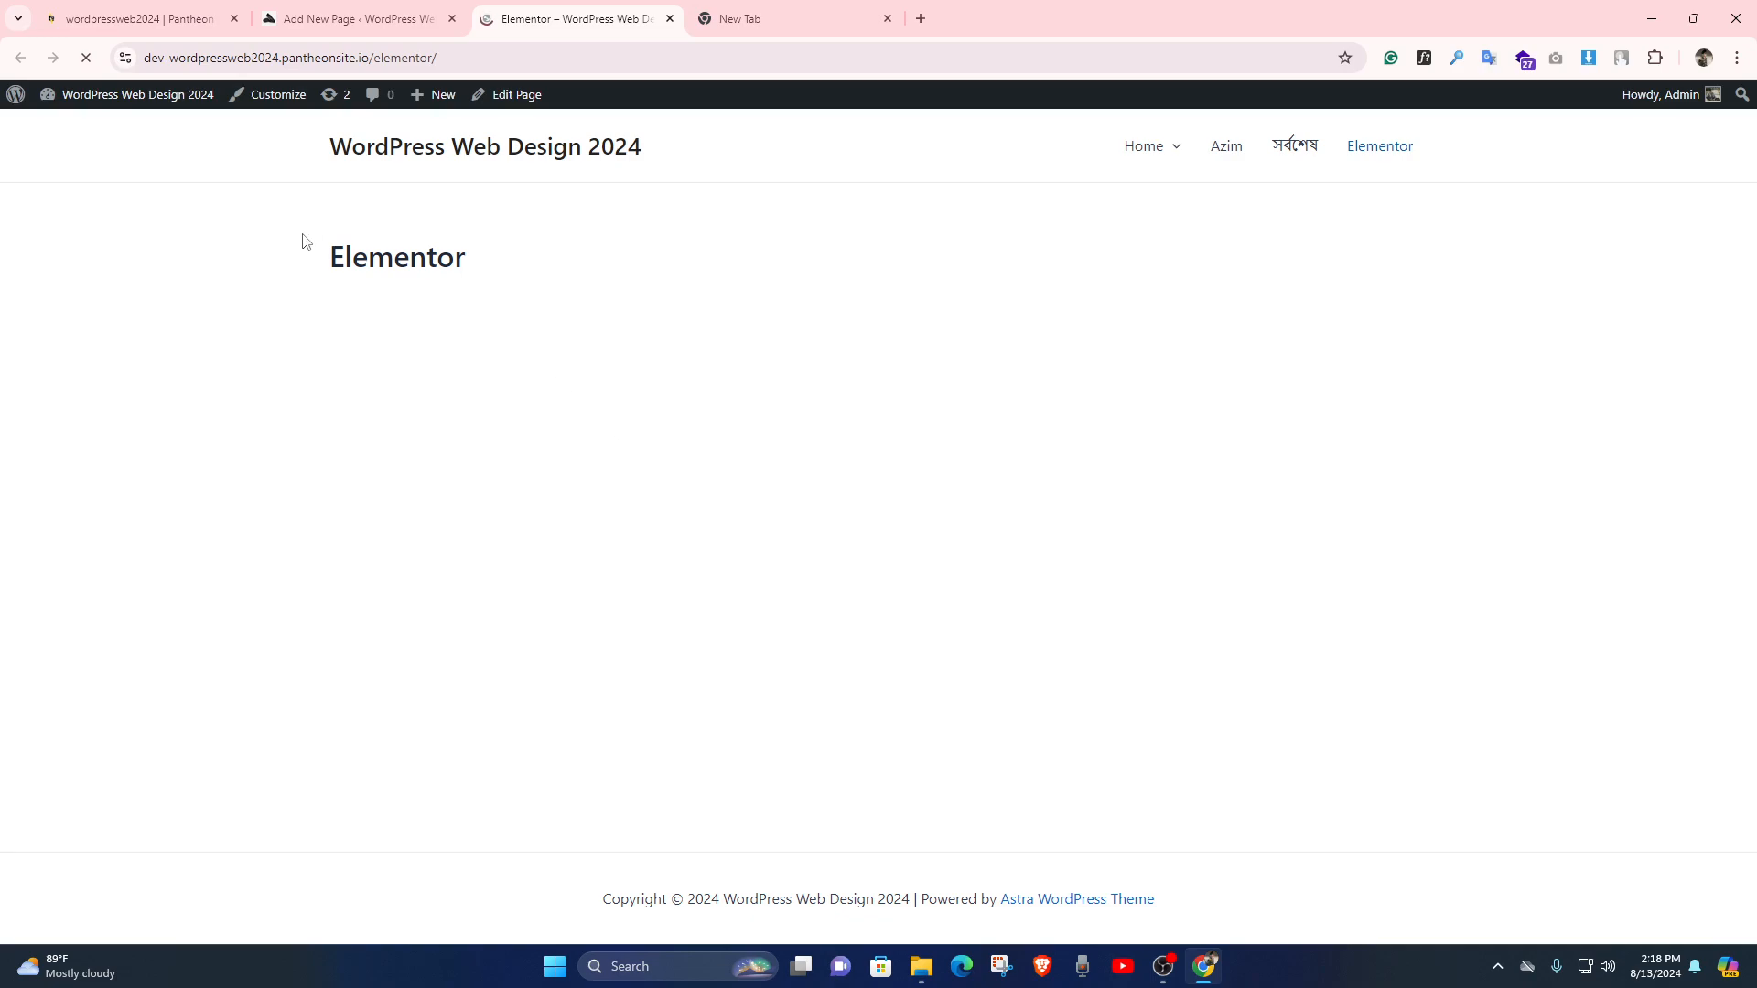
drag(305, 241, 437, 263)
click(859, 518)
key(ctrl+shift+Tab)
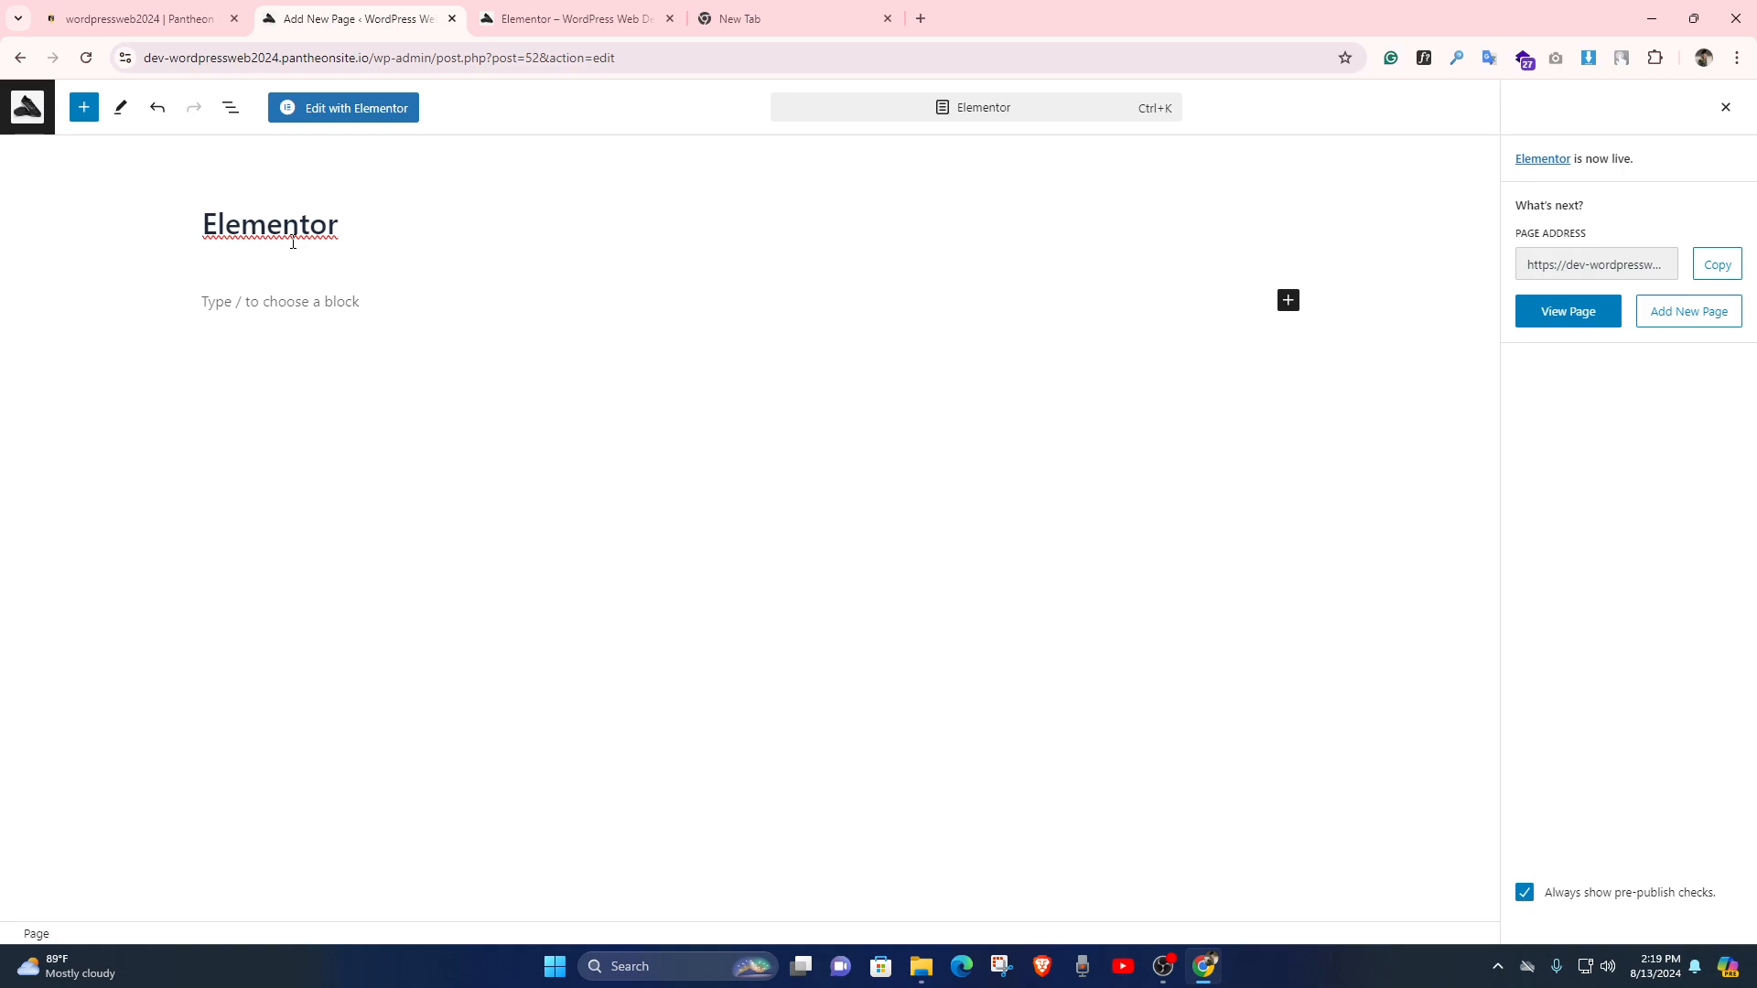
click(523, 7)
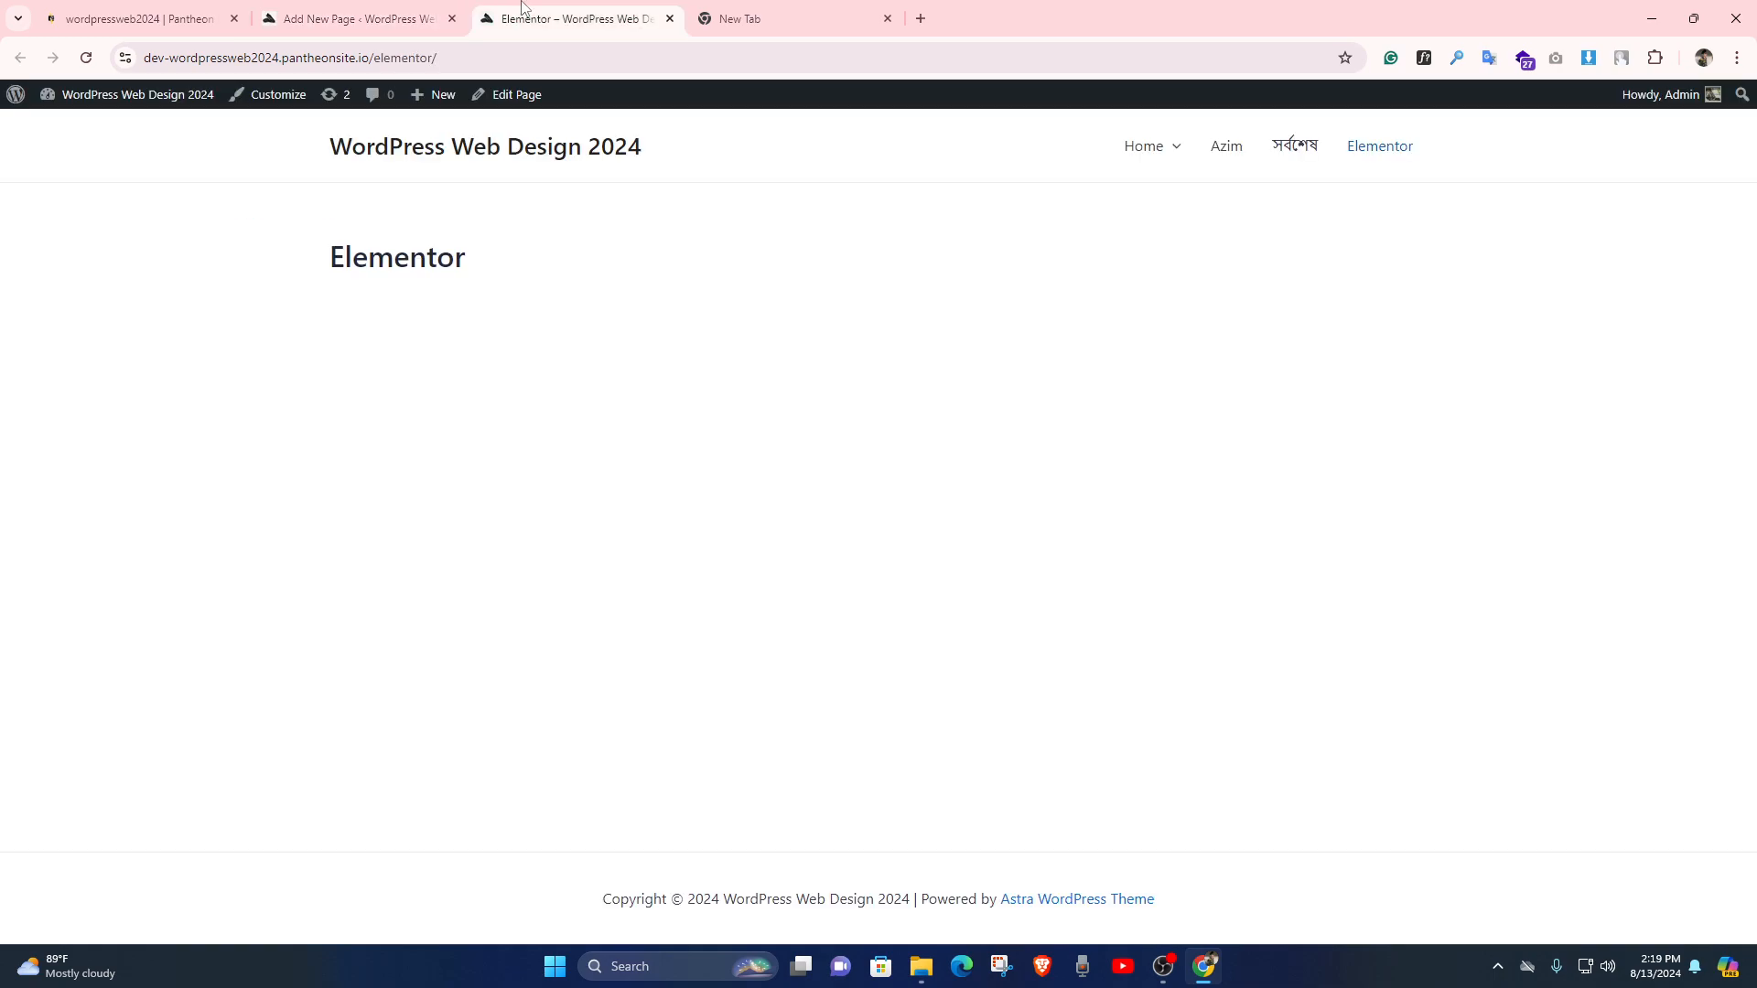
Go to the site's admin list of all pages and check the entry for the Elementor page
mouse_move(90, 95)
click(83, 133)
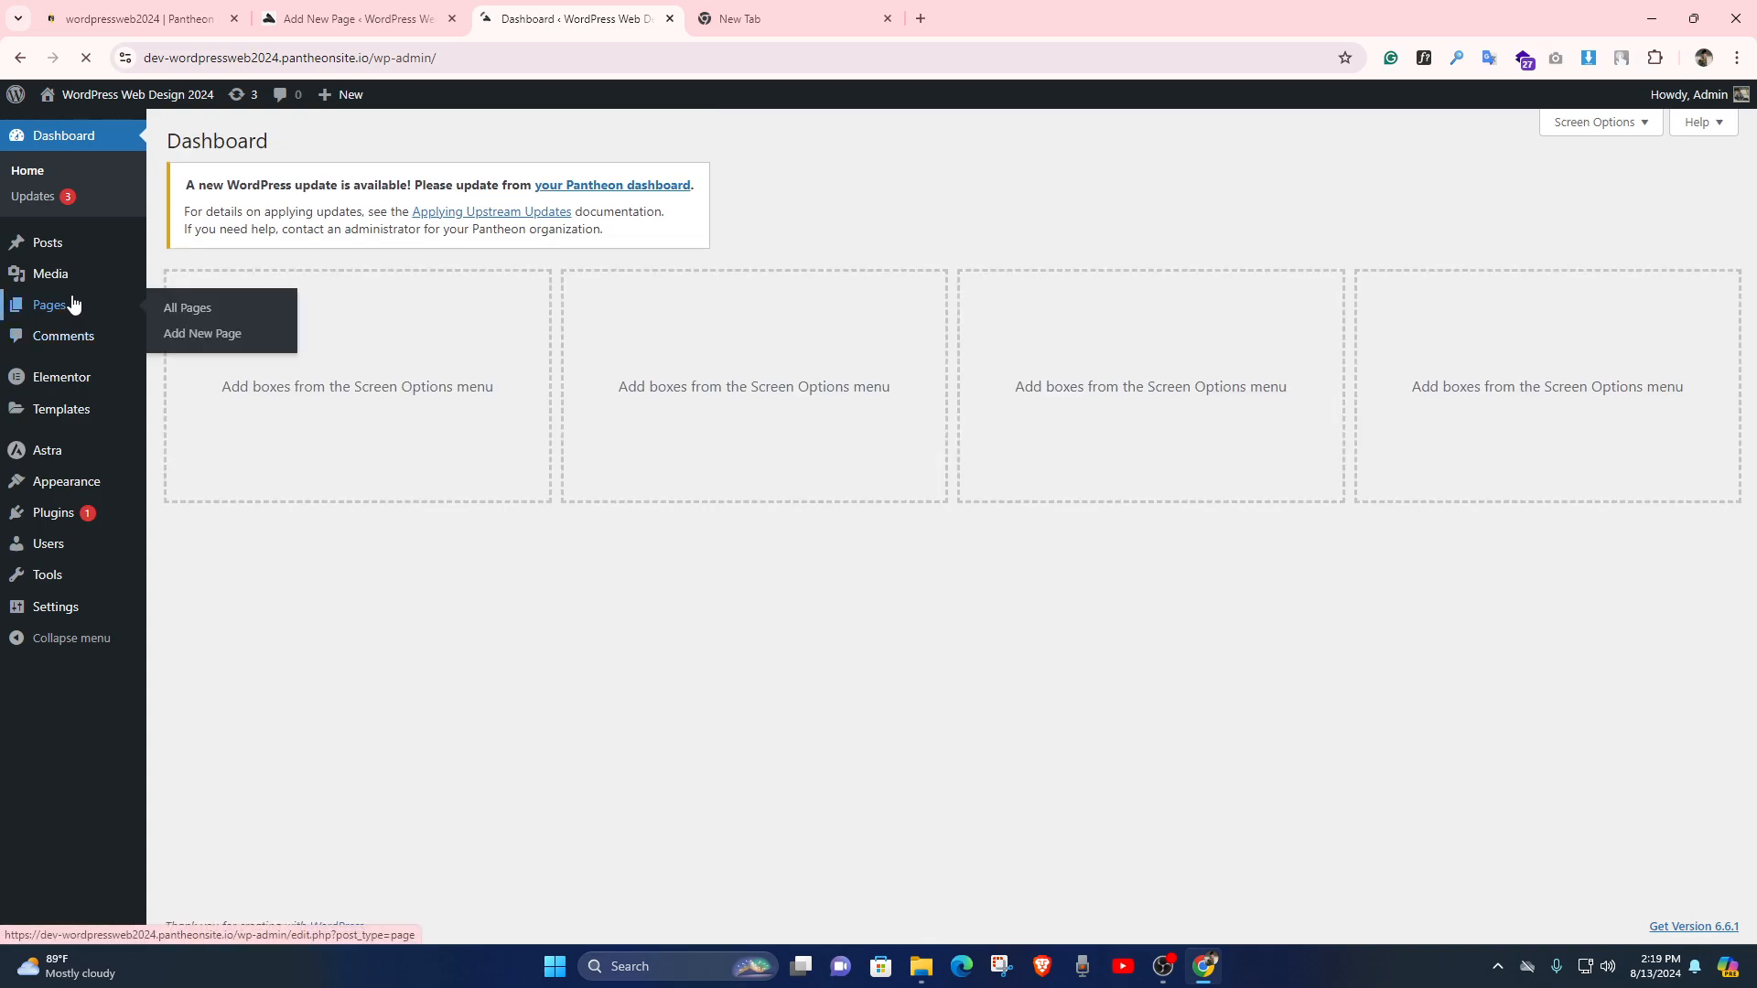
click(75, 305)
mouse_move(320, 485)
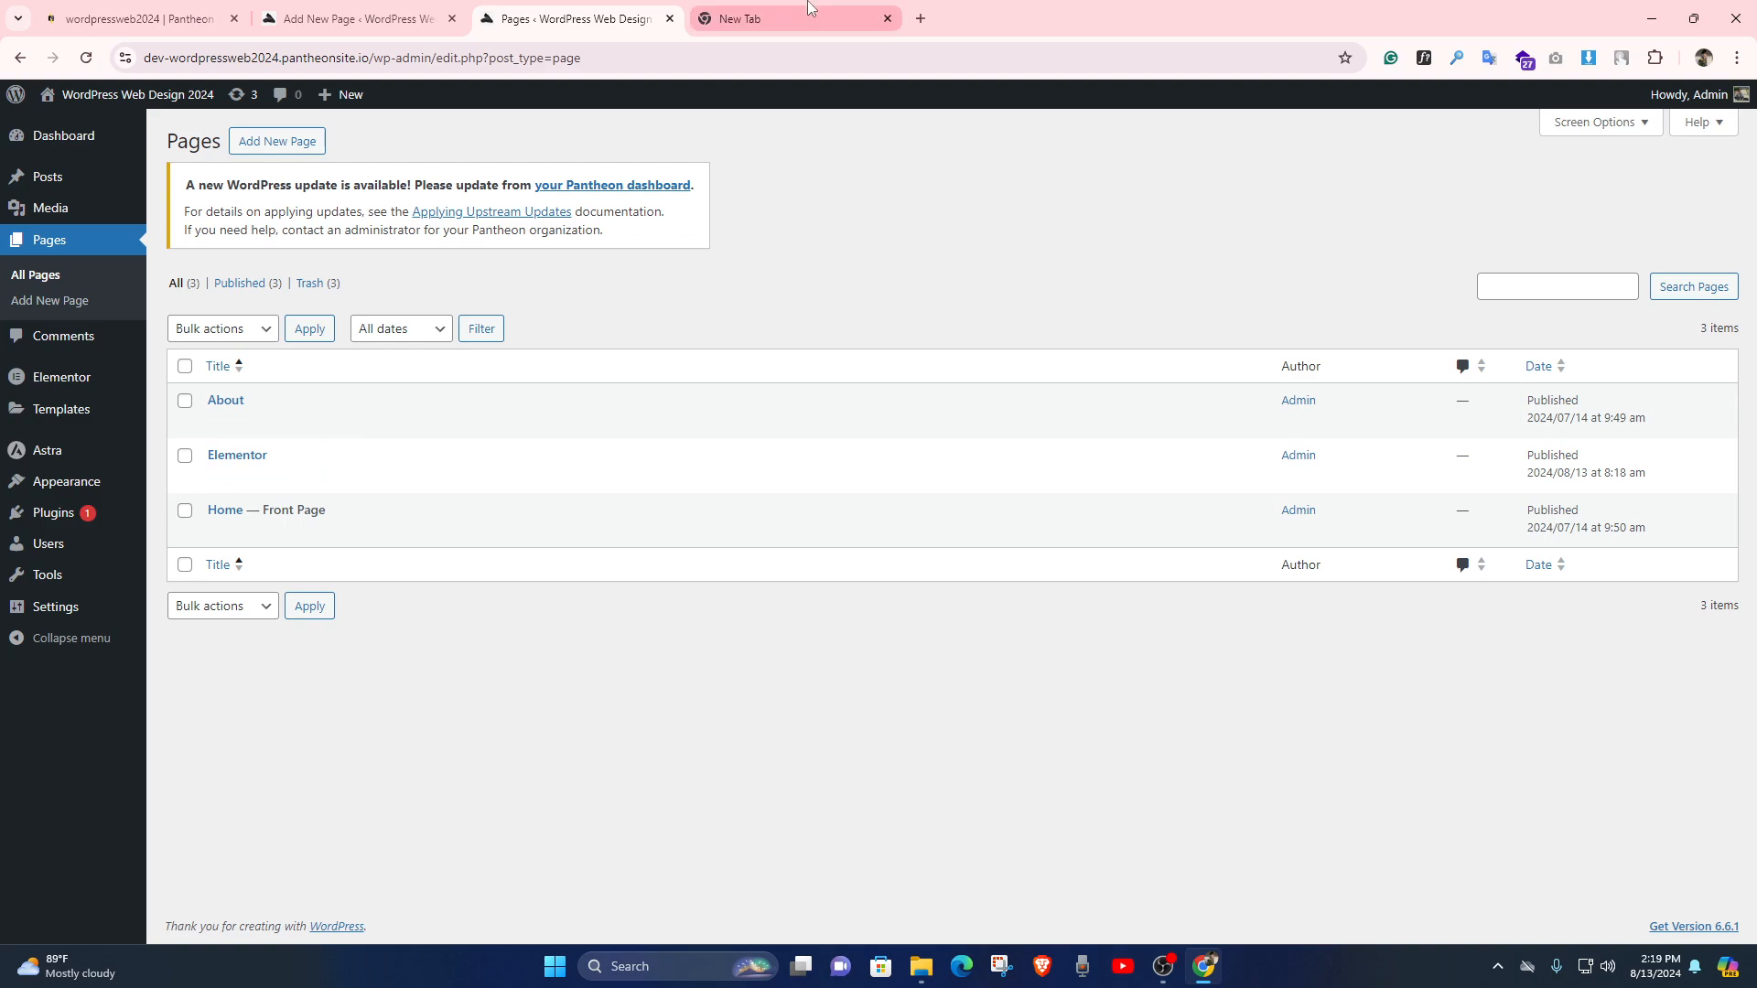
Return to the Elementor page's editor and open the page for editing with Elementor
click(400, 18)
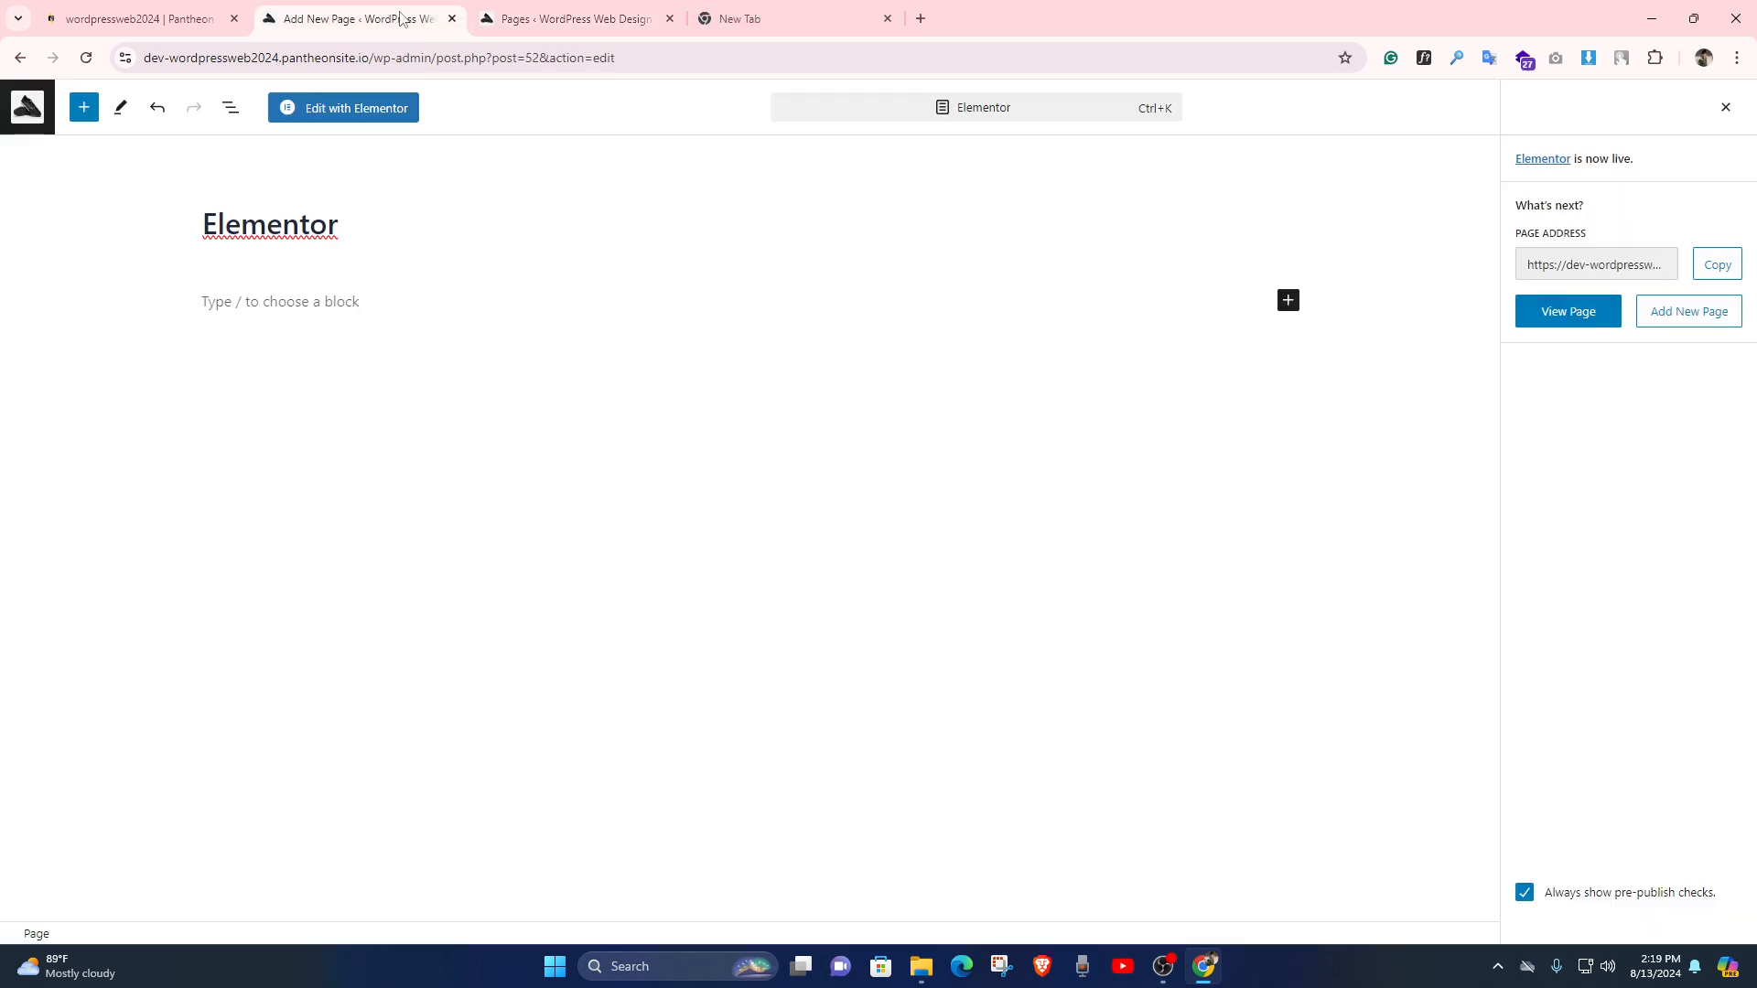
click(334, 112)
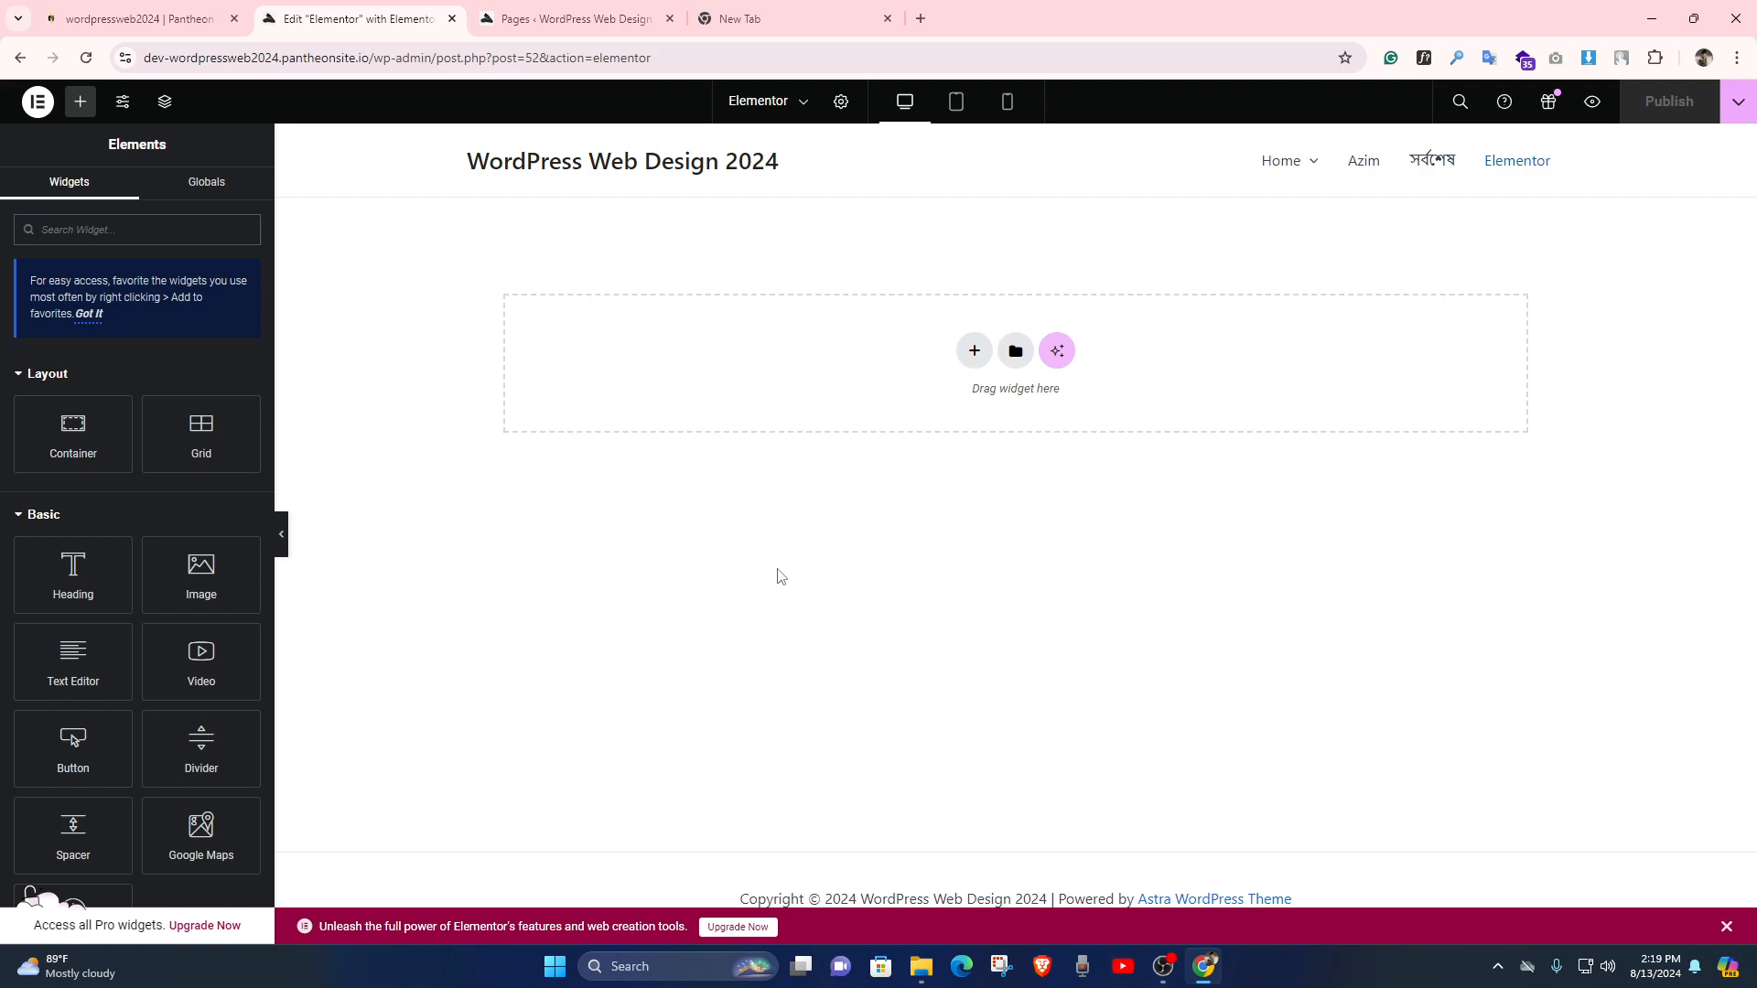
scroll(73, 759, down, 4)
scroll(76, 737, up, 4)
Add a Flexbox container with the single-column, downward structure to the page
click(973, 352)
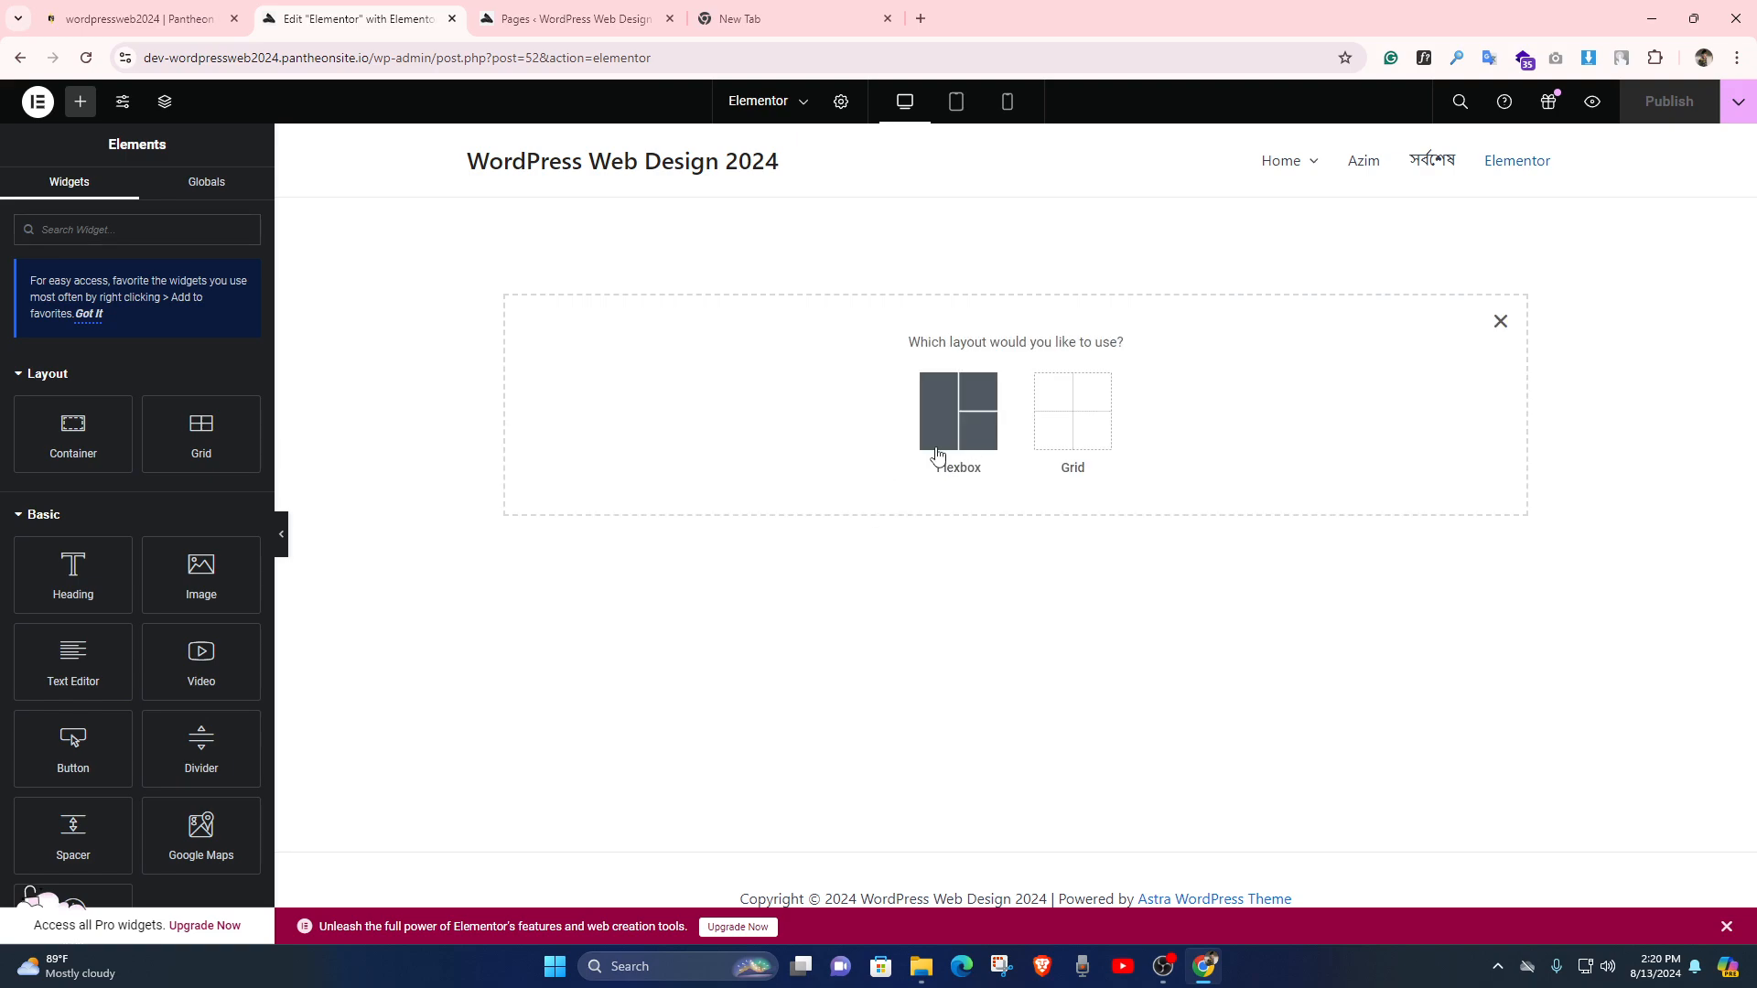
click(947, 406)
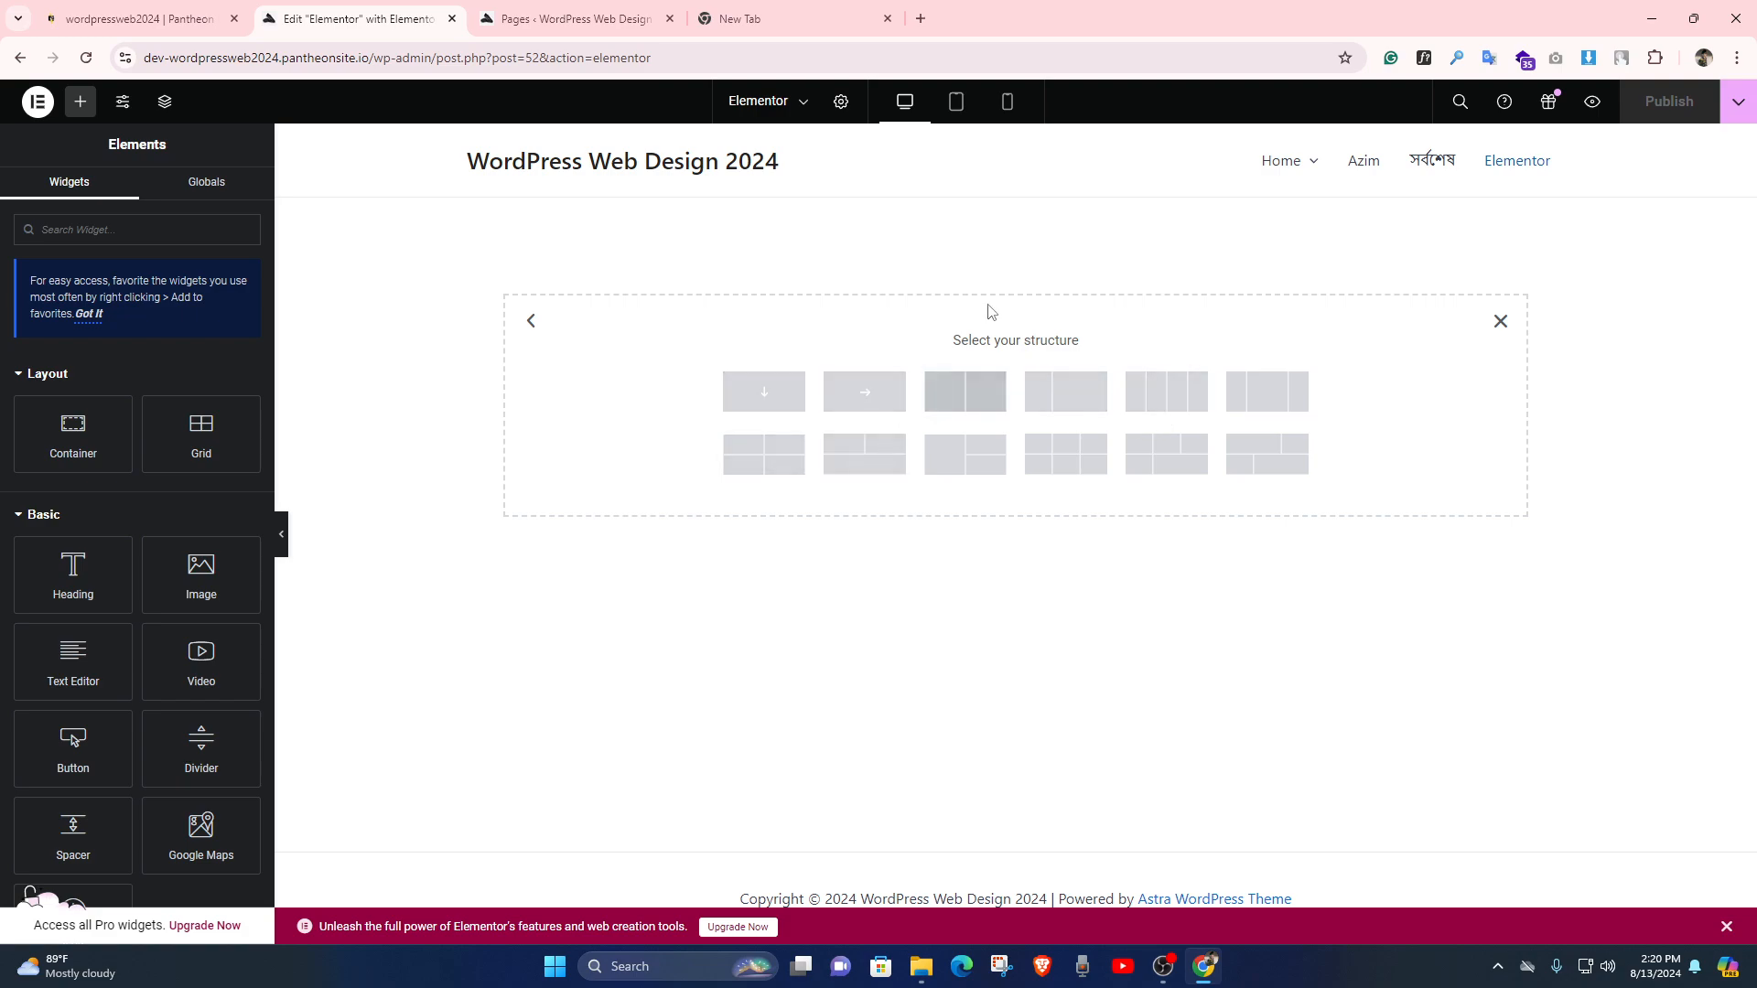
click(765, 401)
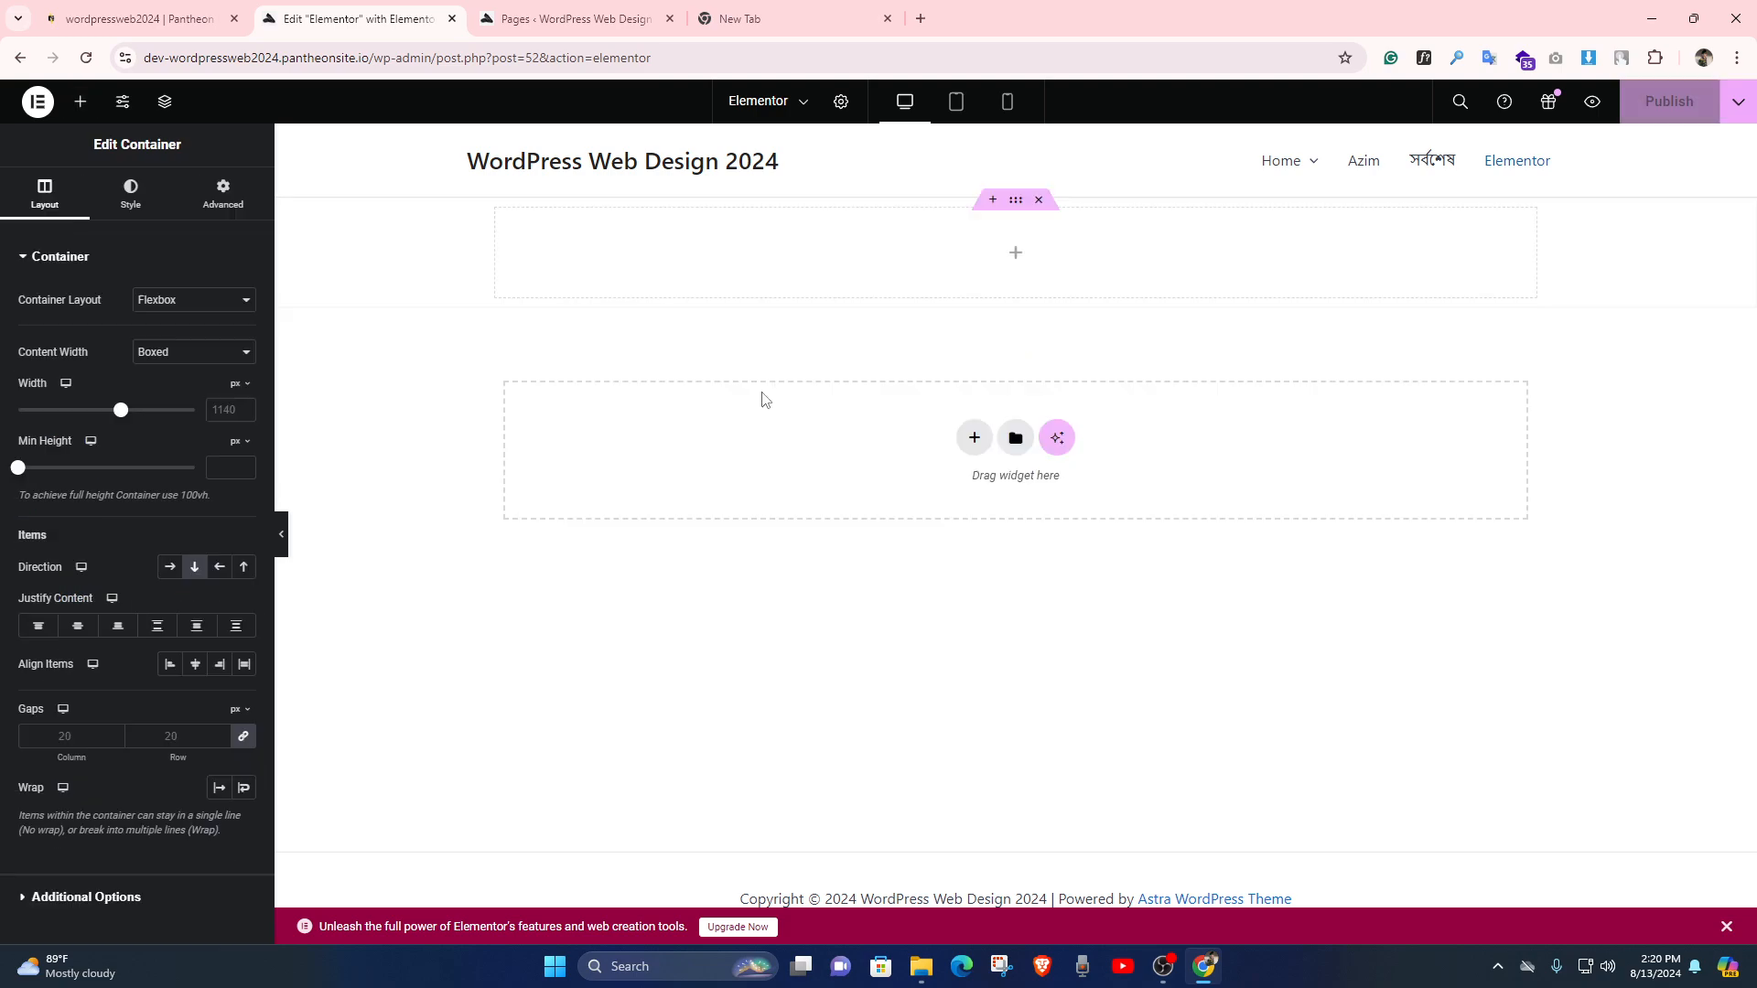
Place a Heading widget in the container and set its title to "Hello Everyone!"
click(1015, 253)
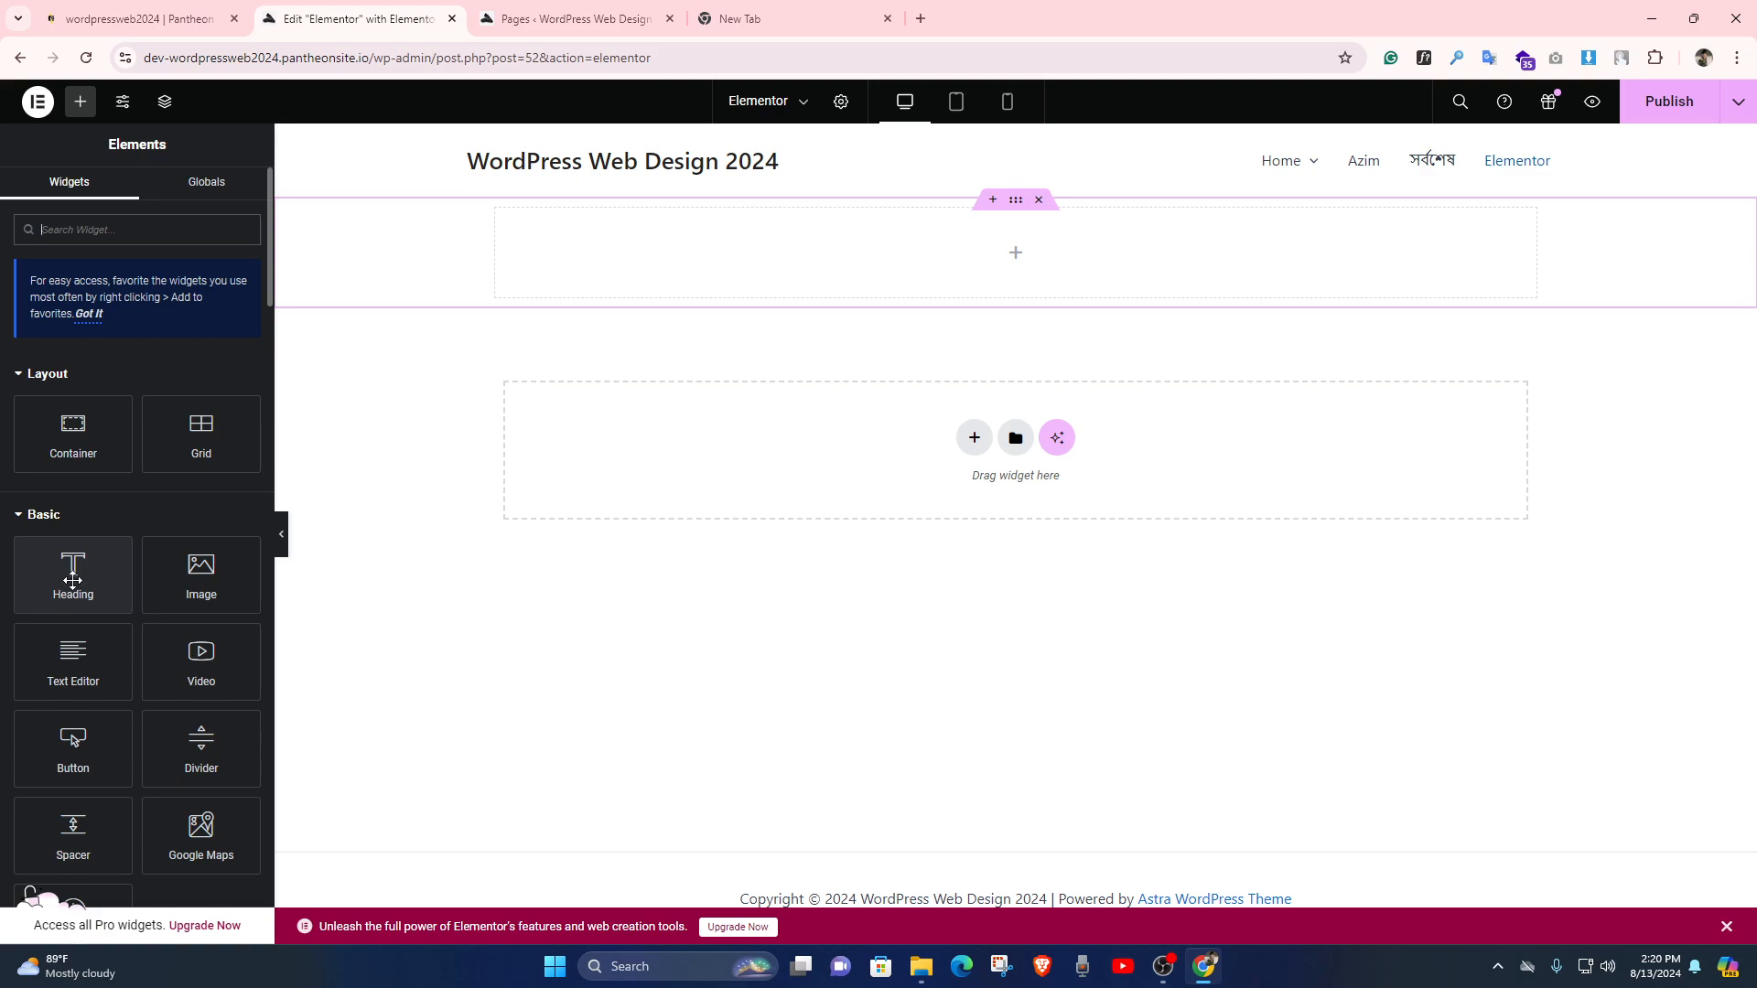
drag(72, 580, 1041, 266)
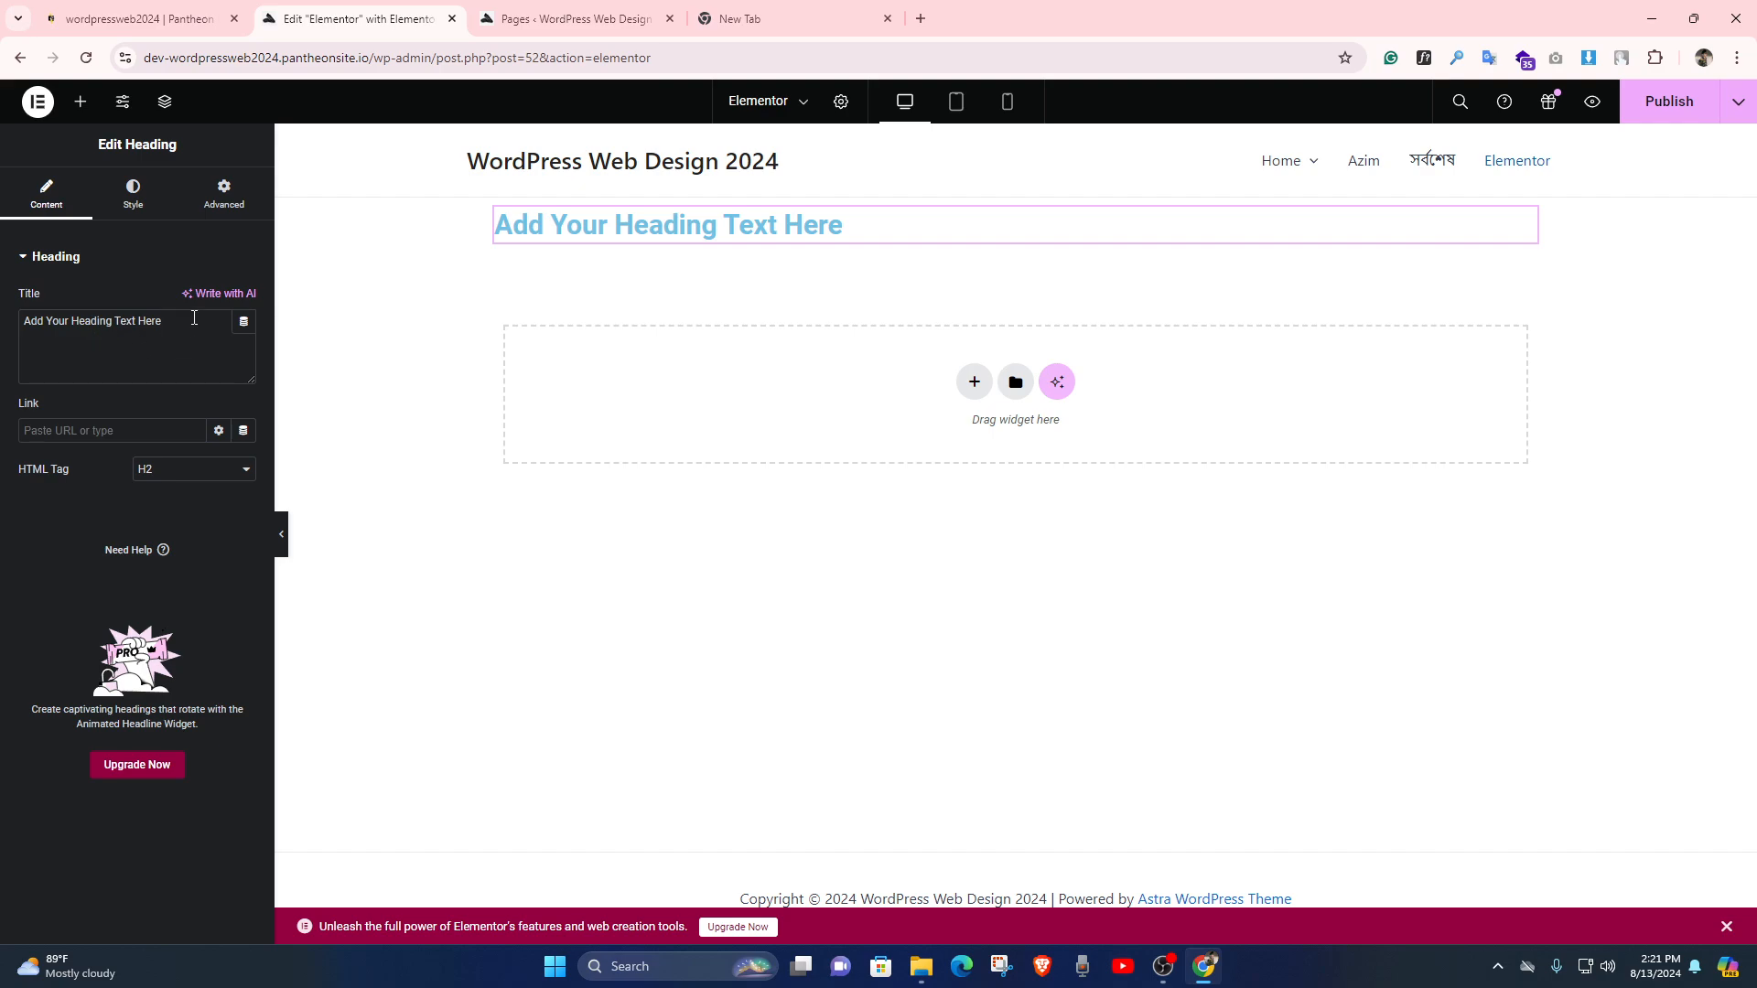
drag(194, 318, 22, 321)
key(BackSpace)
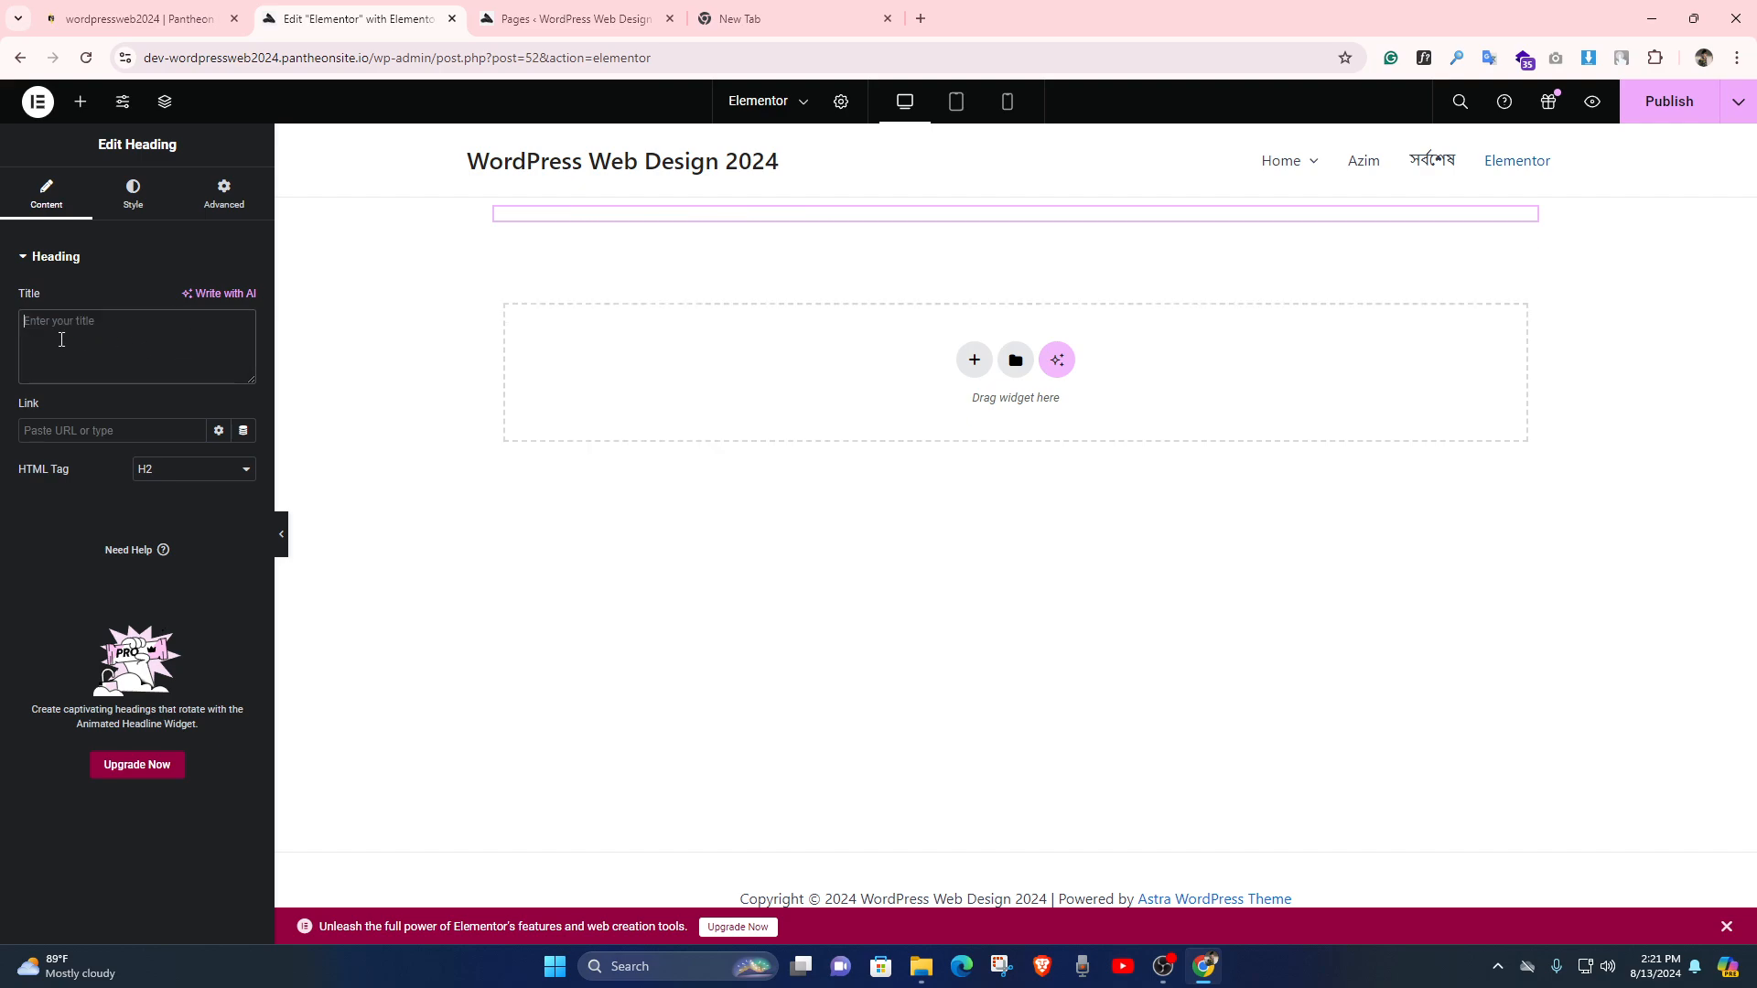
text(He)
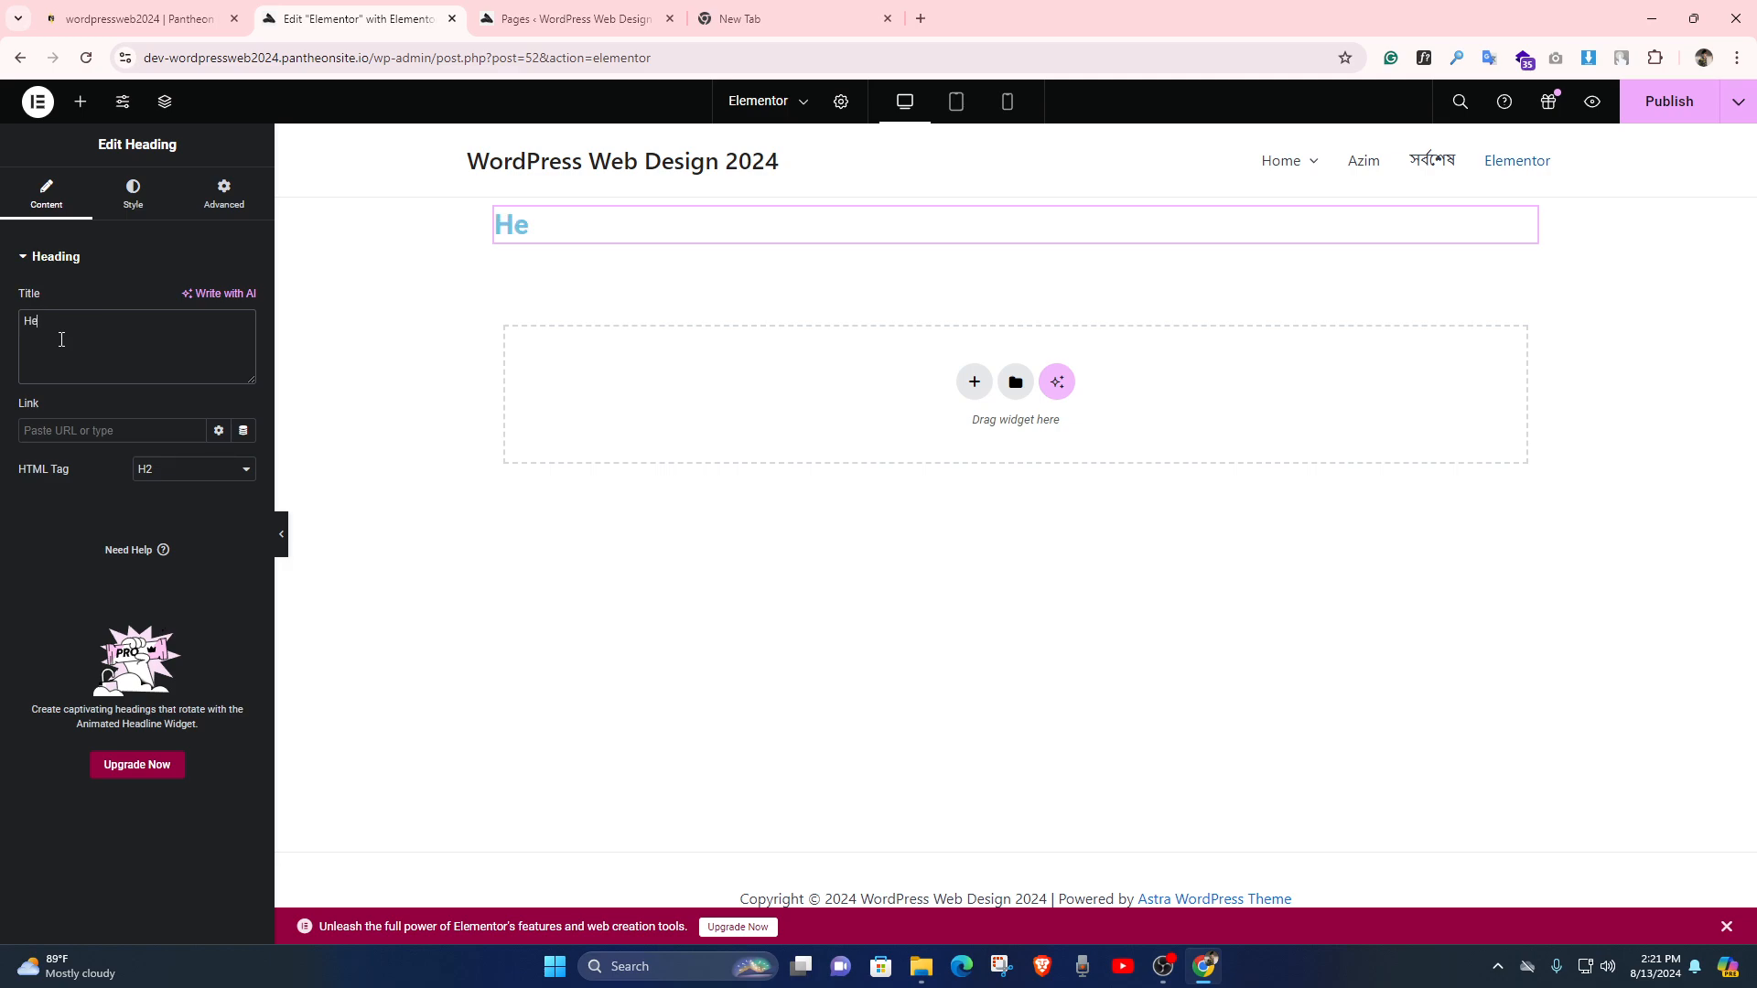
text(llo Everyone!)
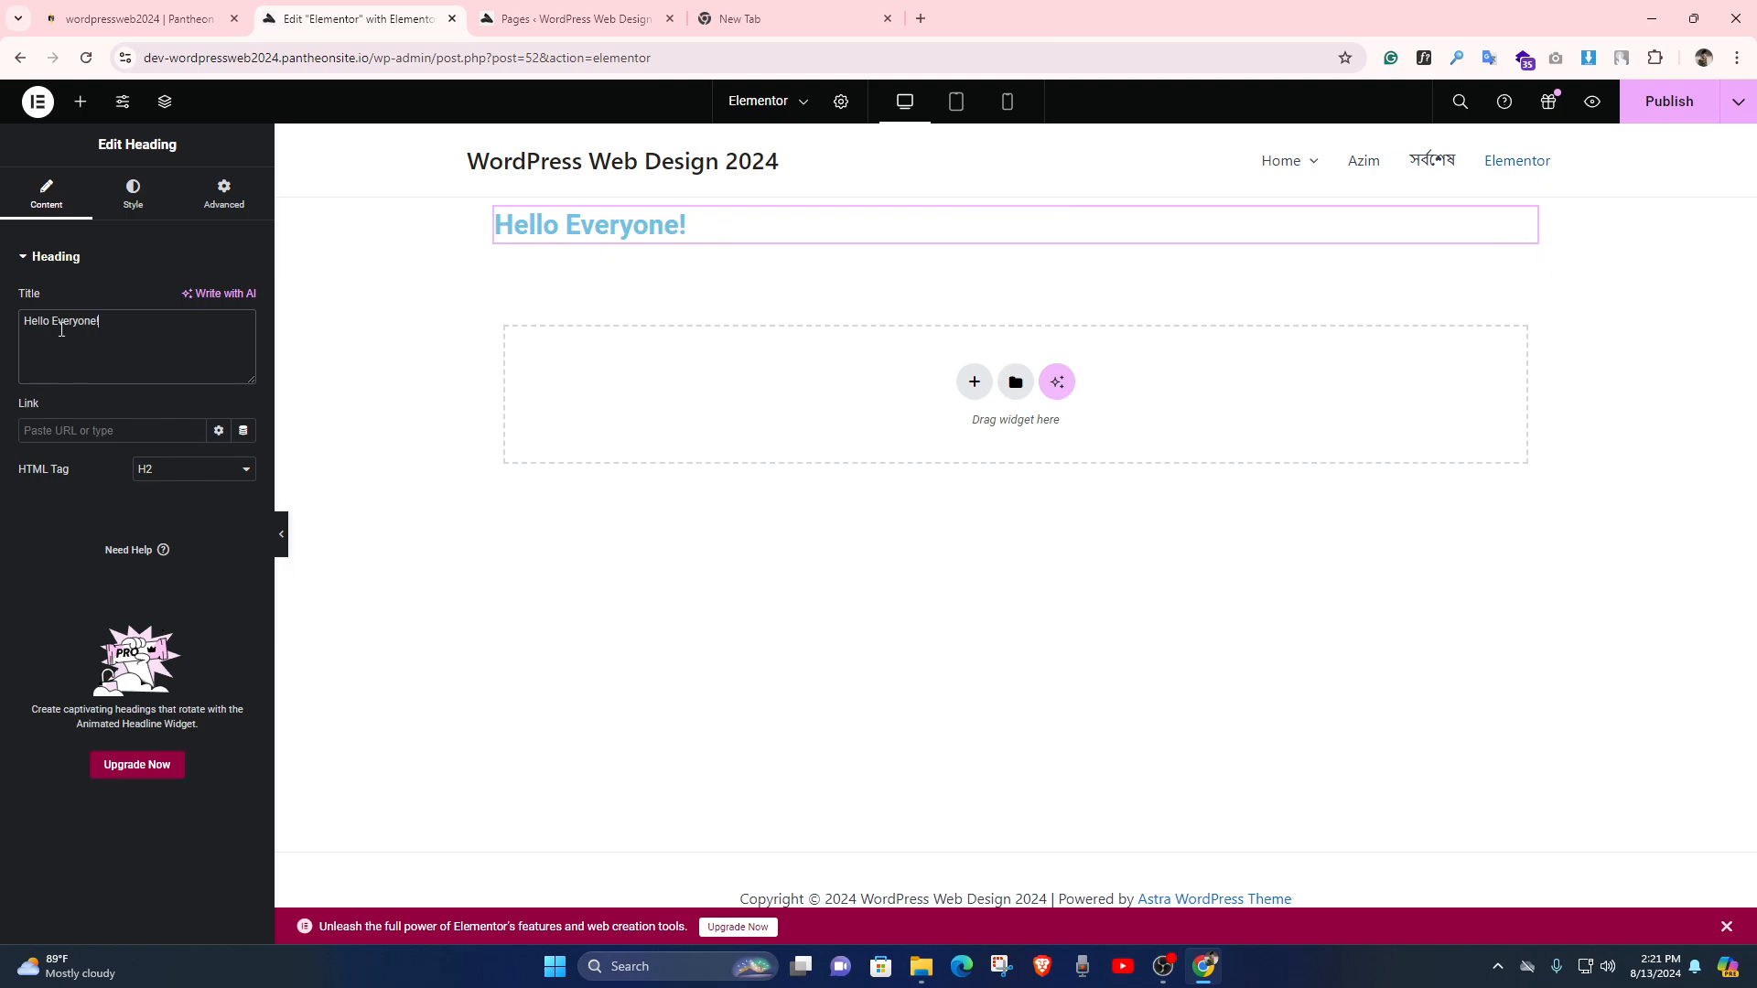
Review the heading's title and link settings and choose H2 as its HTML tag
drag(72, 328, 218, 334)
click(89, 346)
click(105, 437)
click(155, 482)
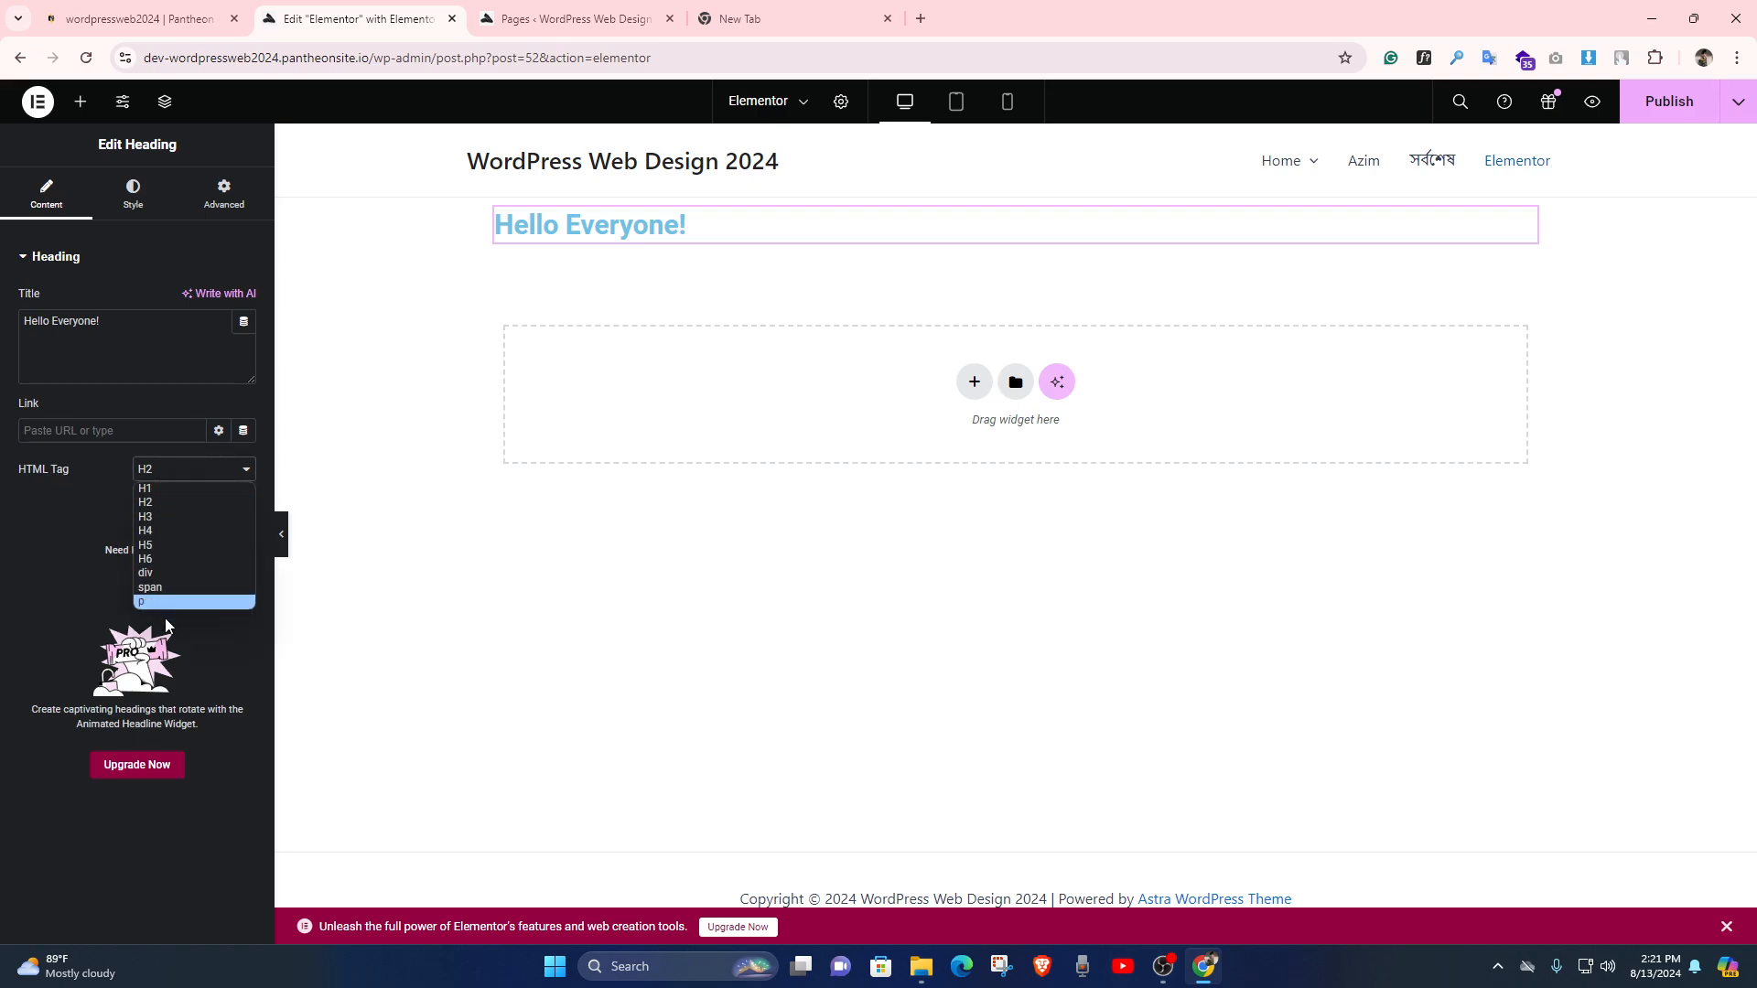
click(172, 503)
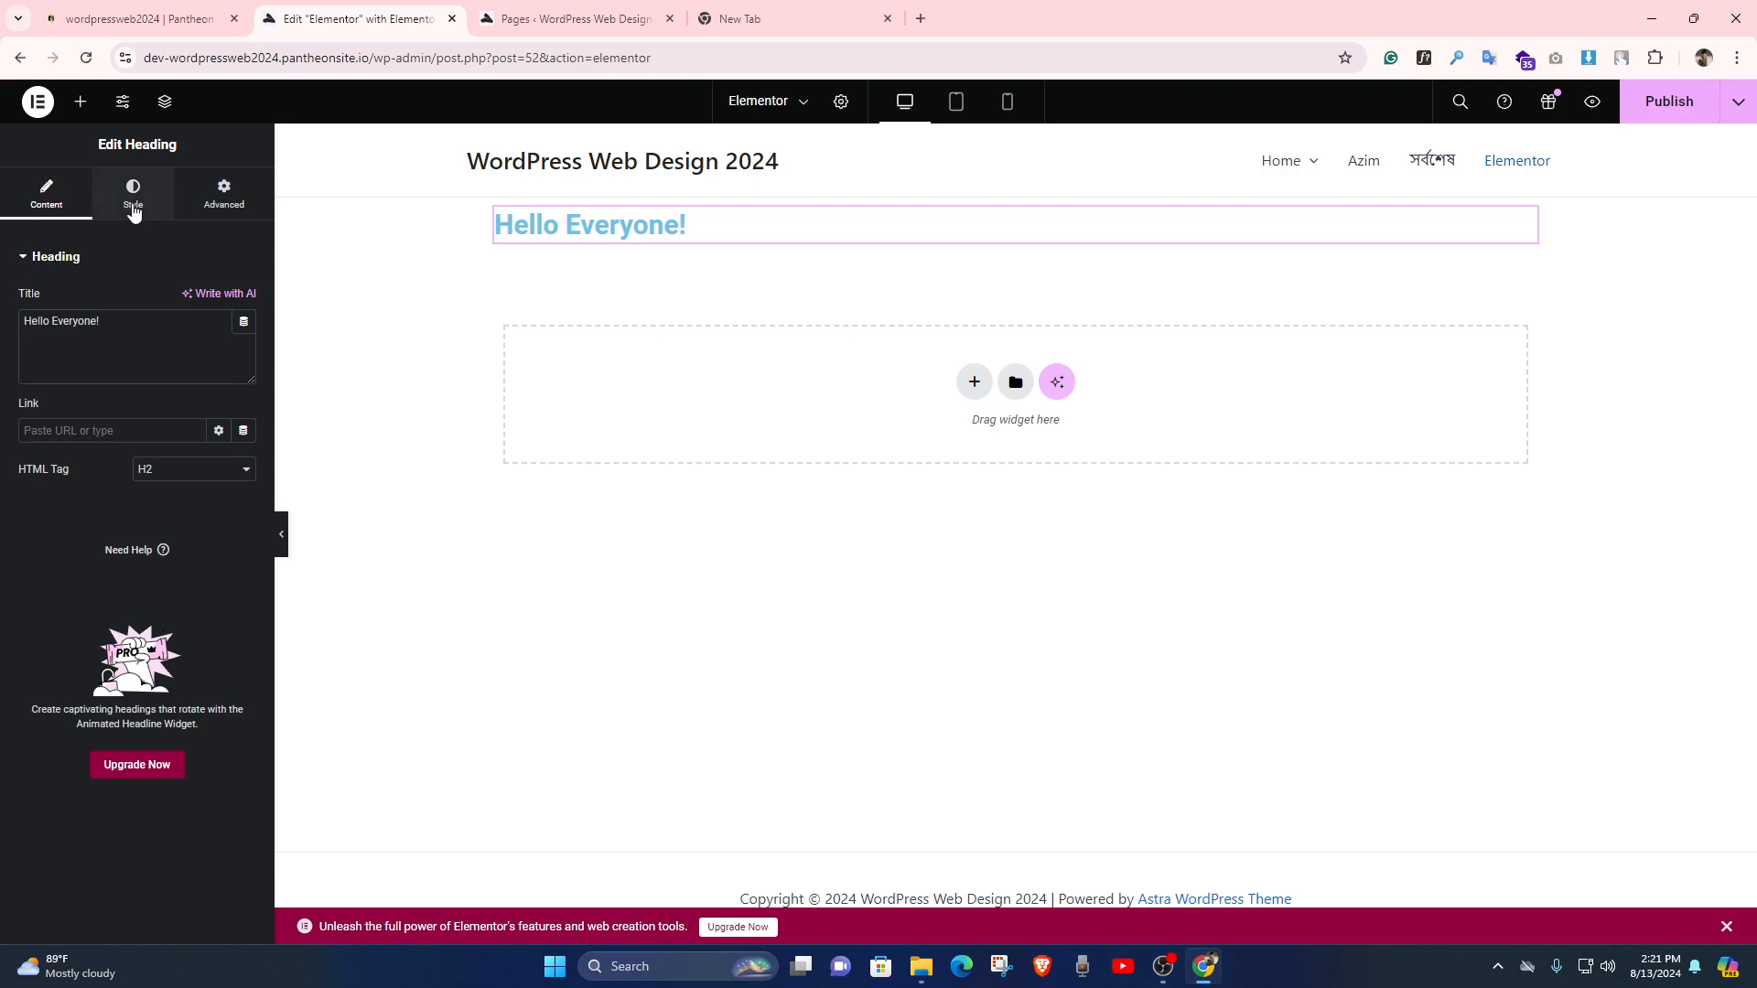
Center the heading text after trying the right and justified alignments
click(139, 215)
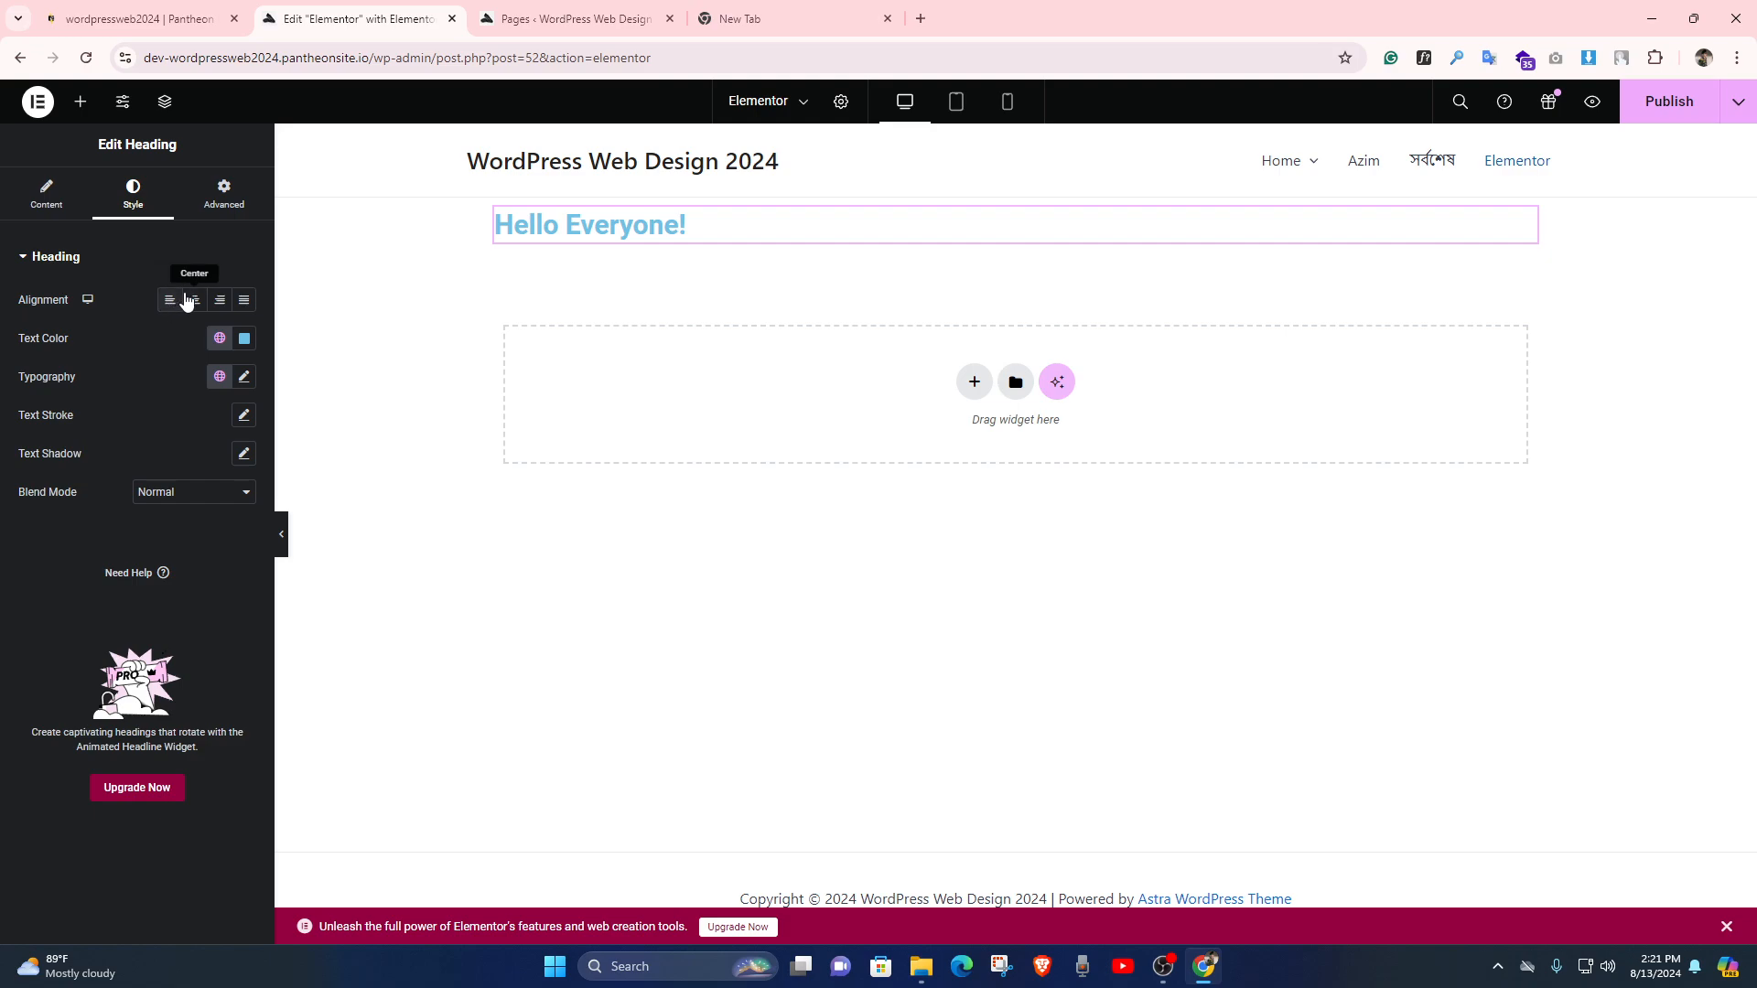
click(193, 300)
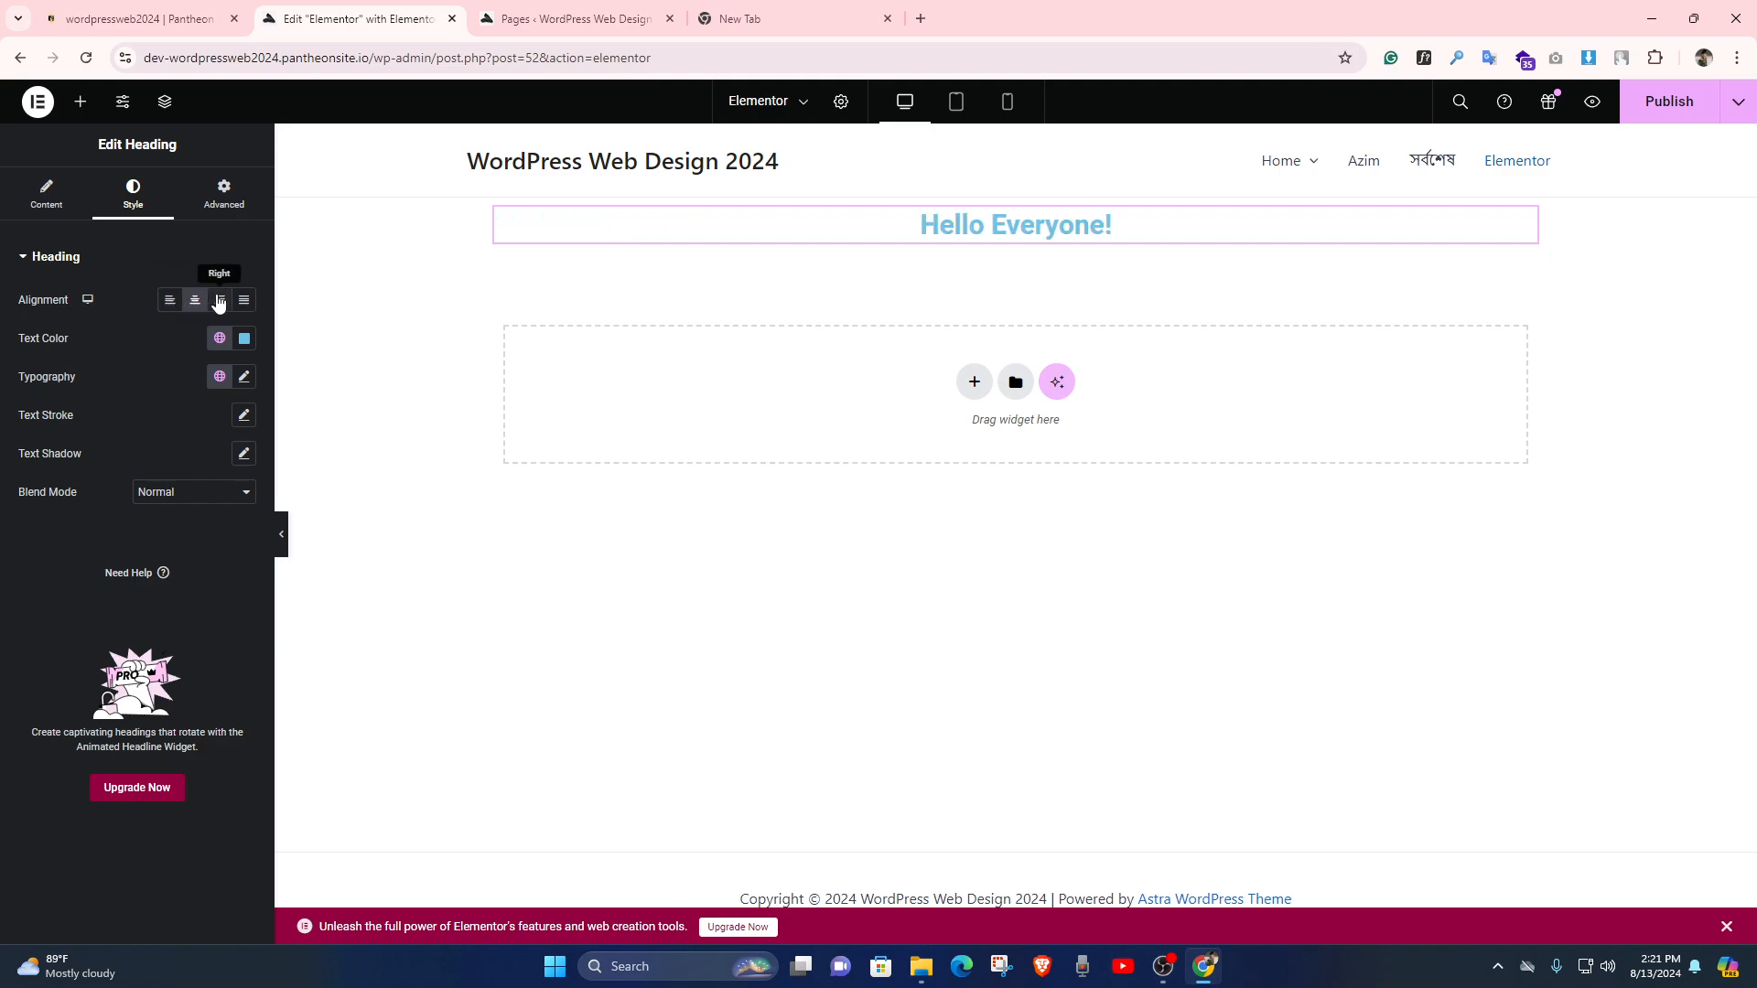
click(218, 302)
click(248, 301)
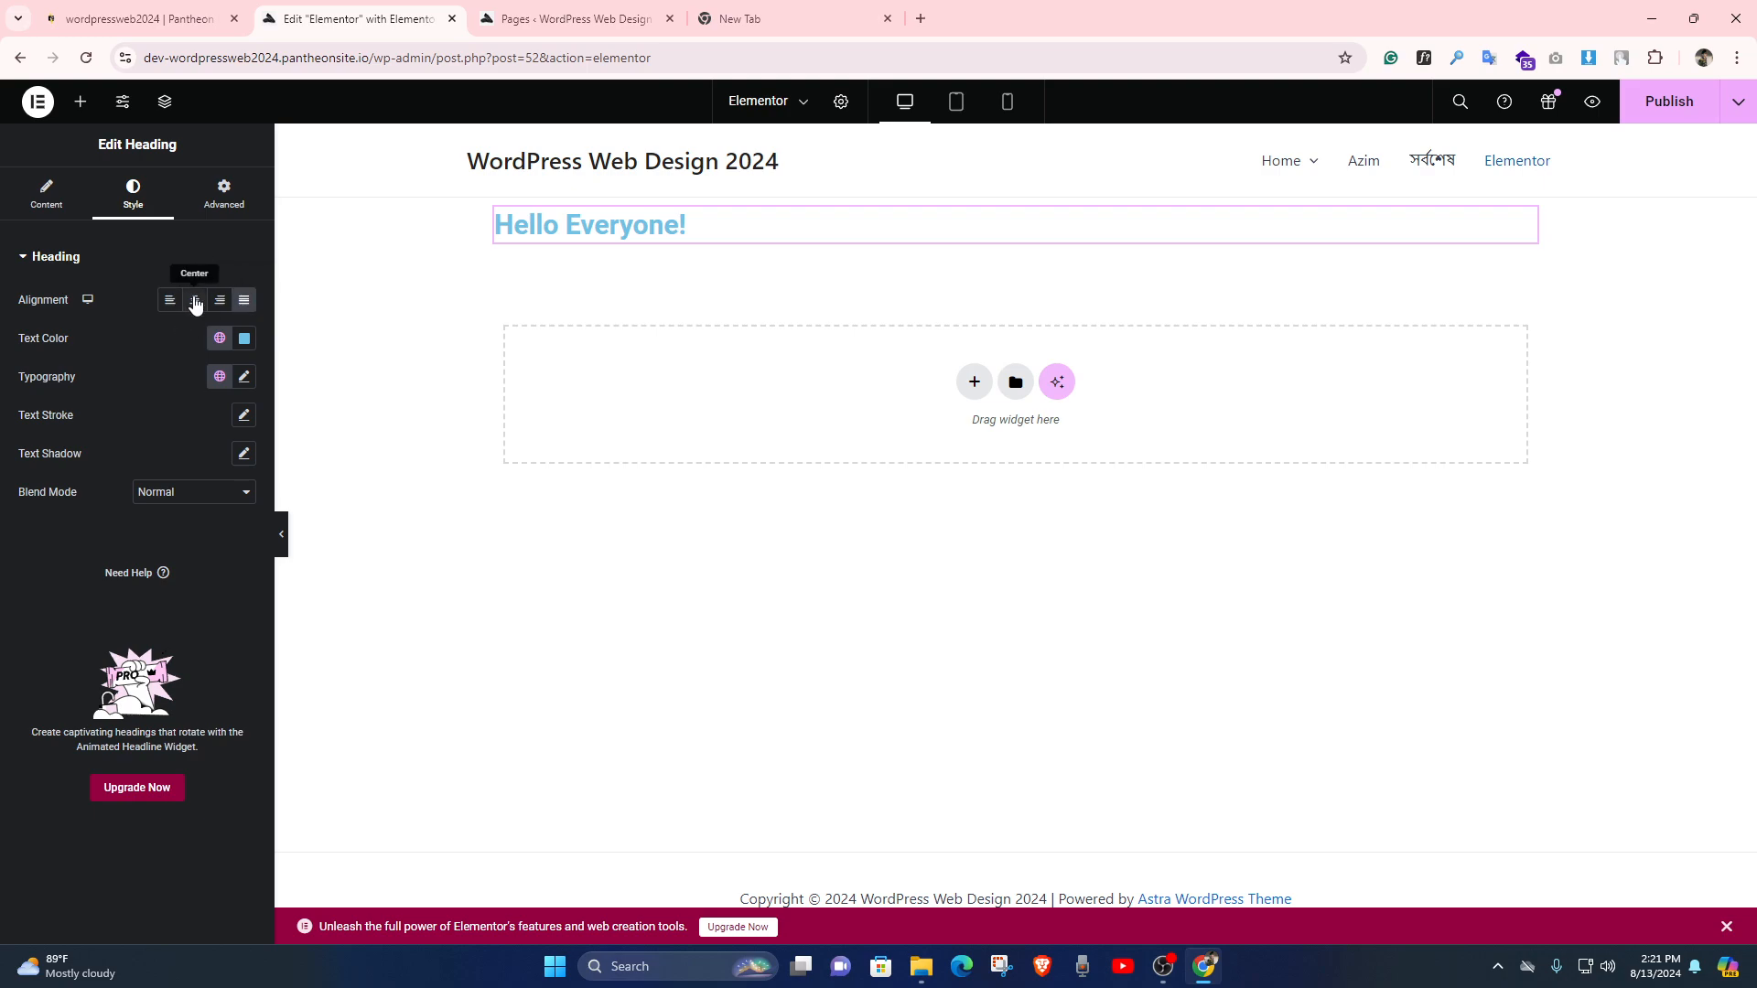
click(195, 302)
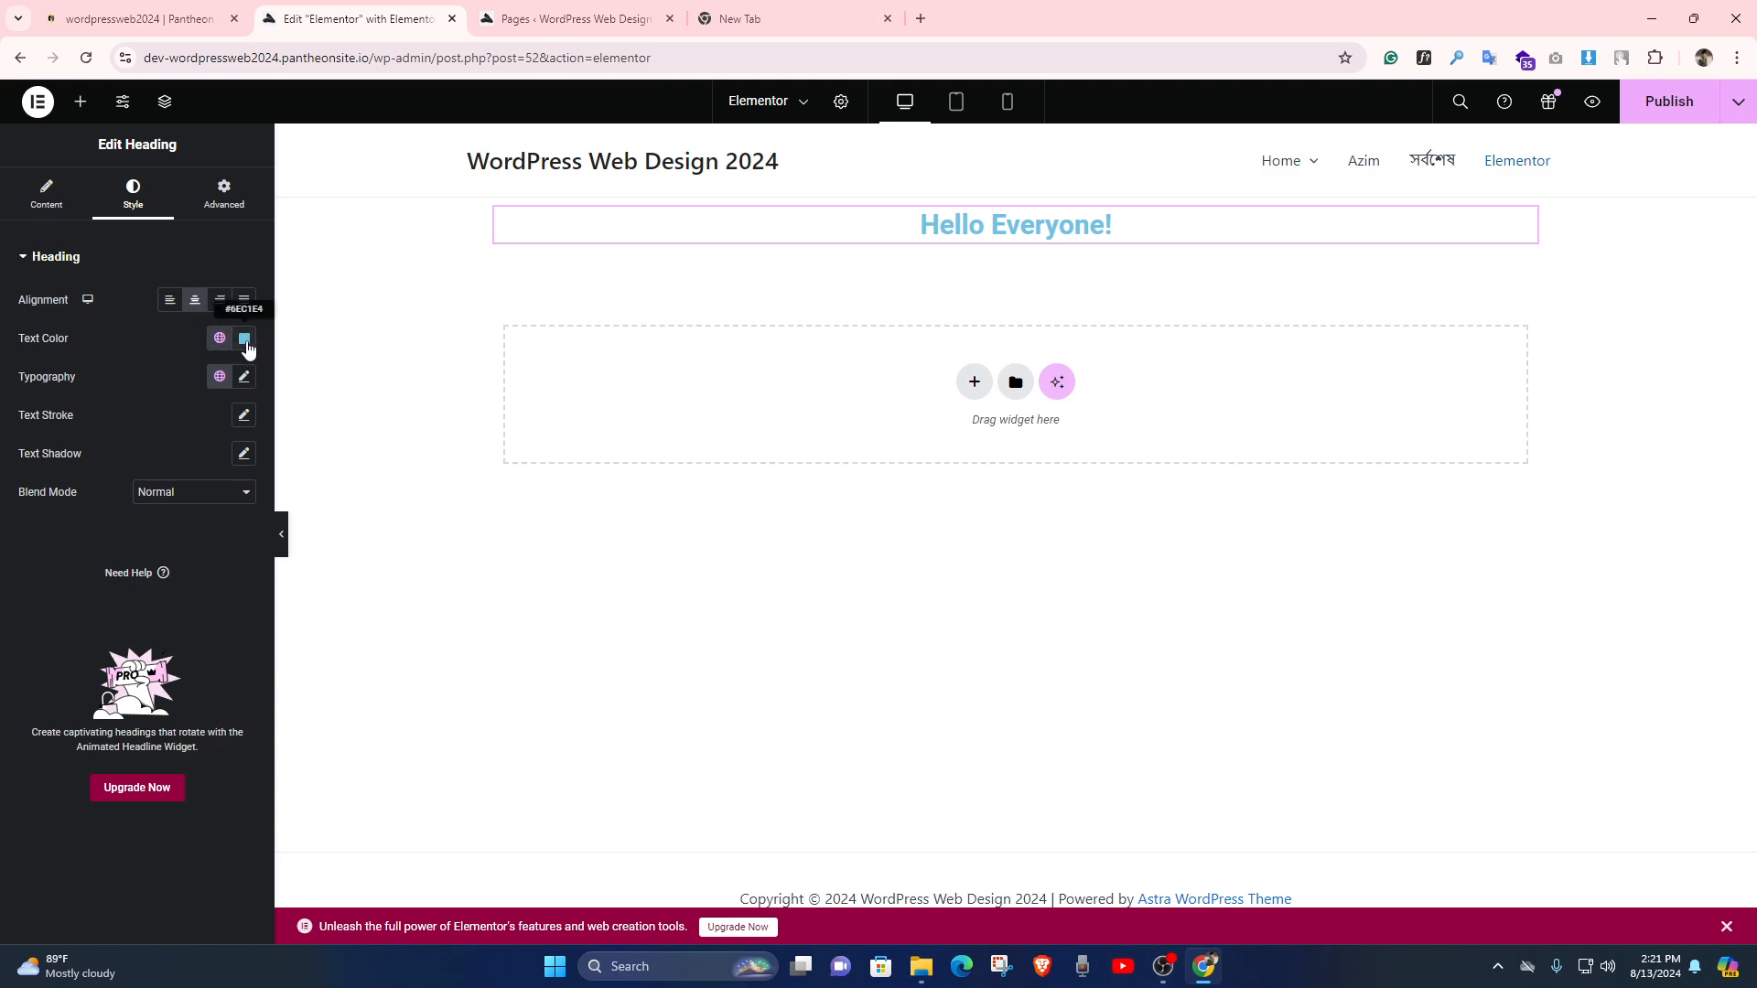
Set the heading's text color to black, #000000
click(244, 339)
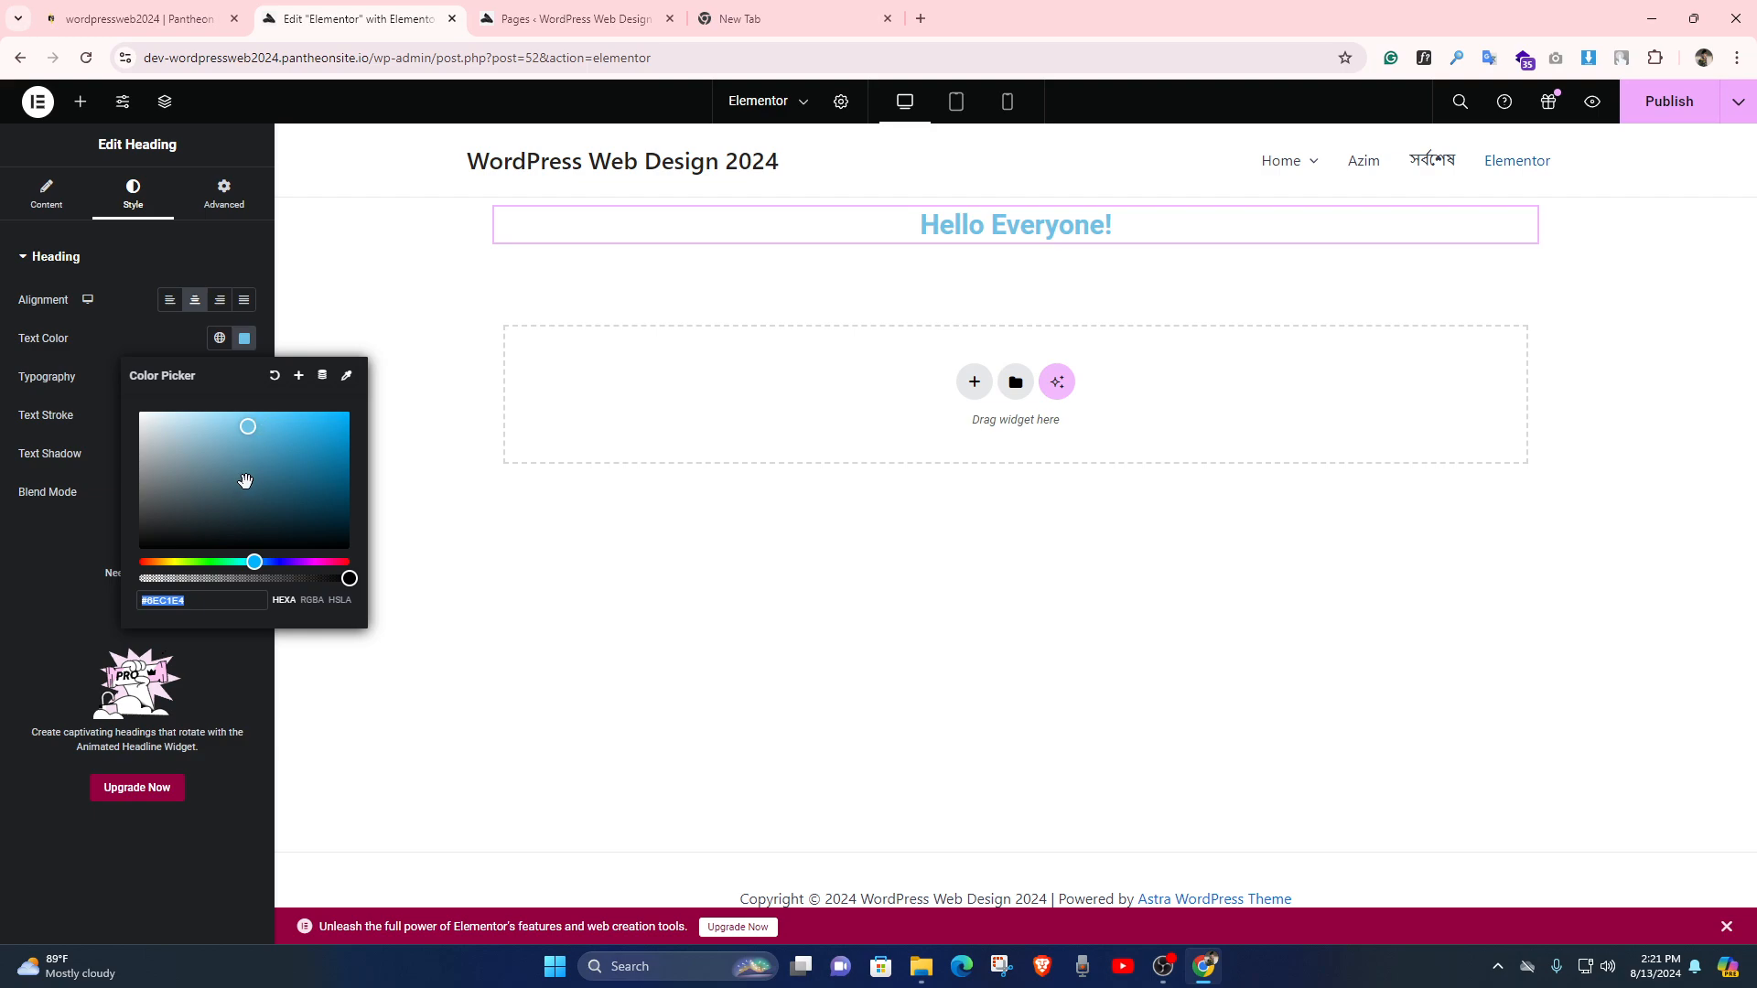
drag(245, 481, 142, 582)
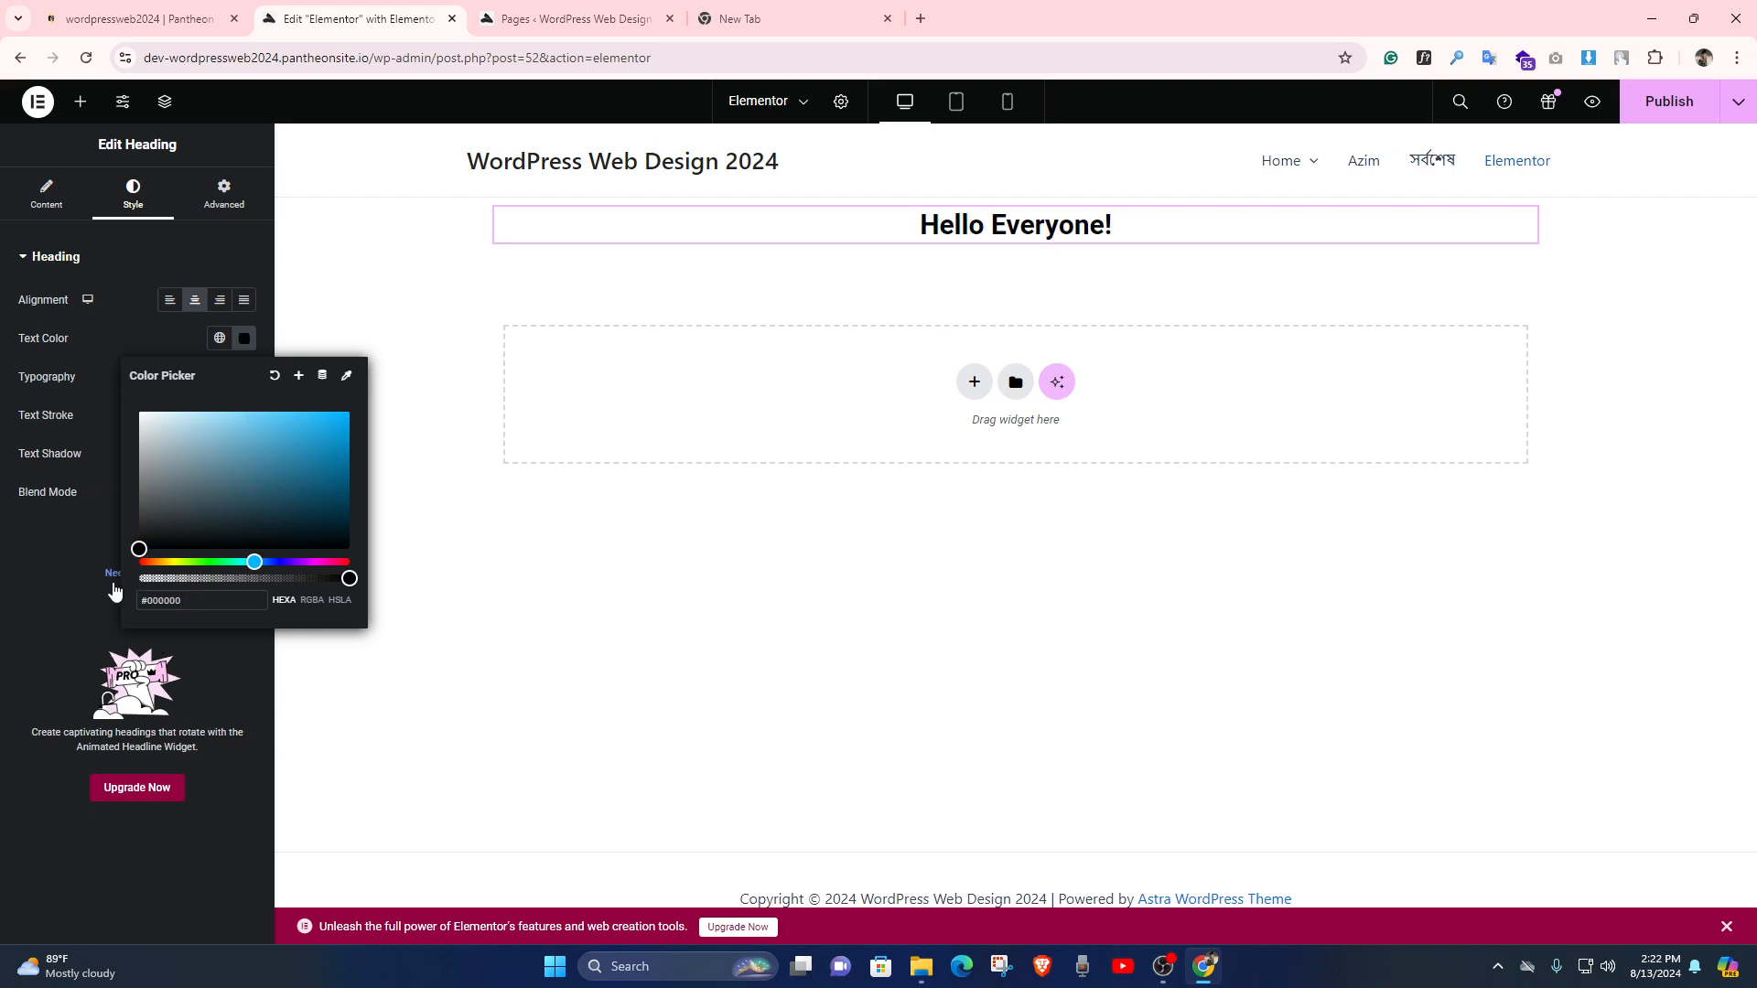
double_click(192, 600)
drag(149, 633, 168, 625)
click(186, 605)
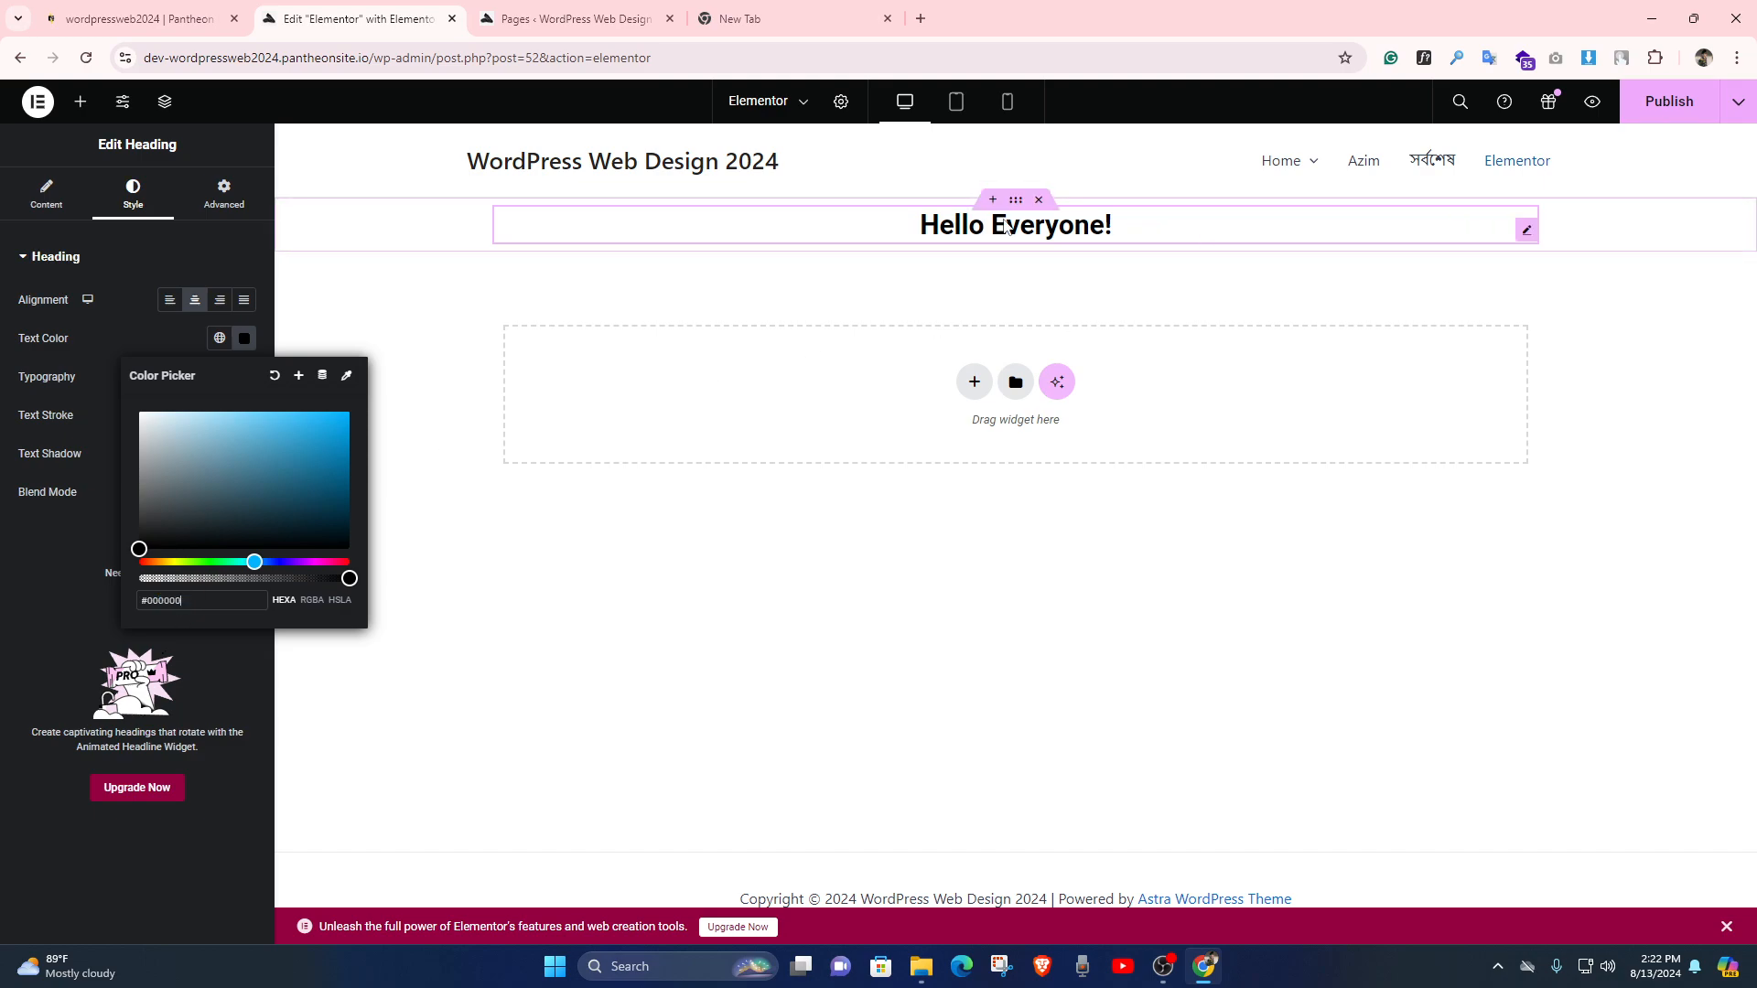
click(147, 344)
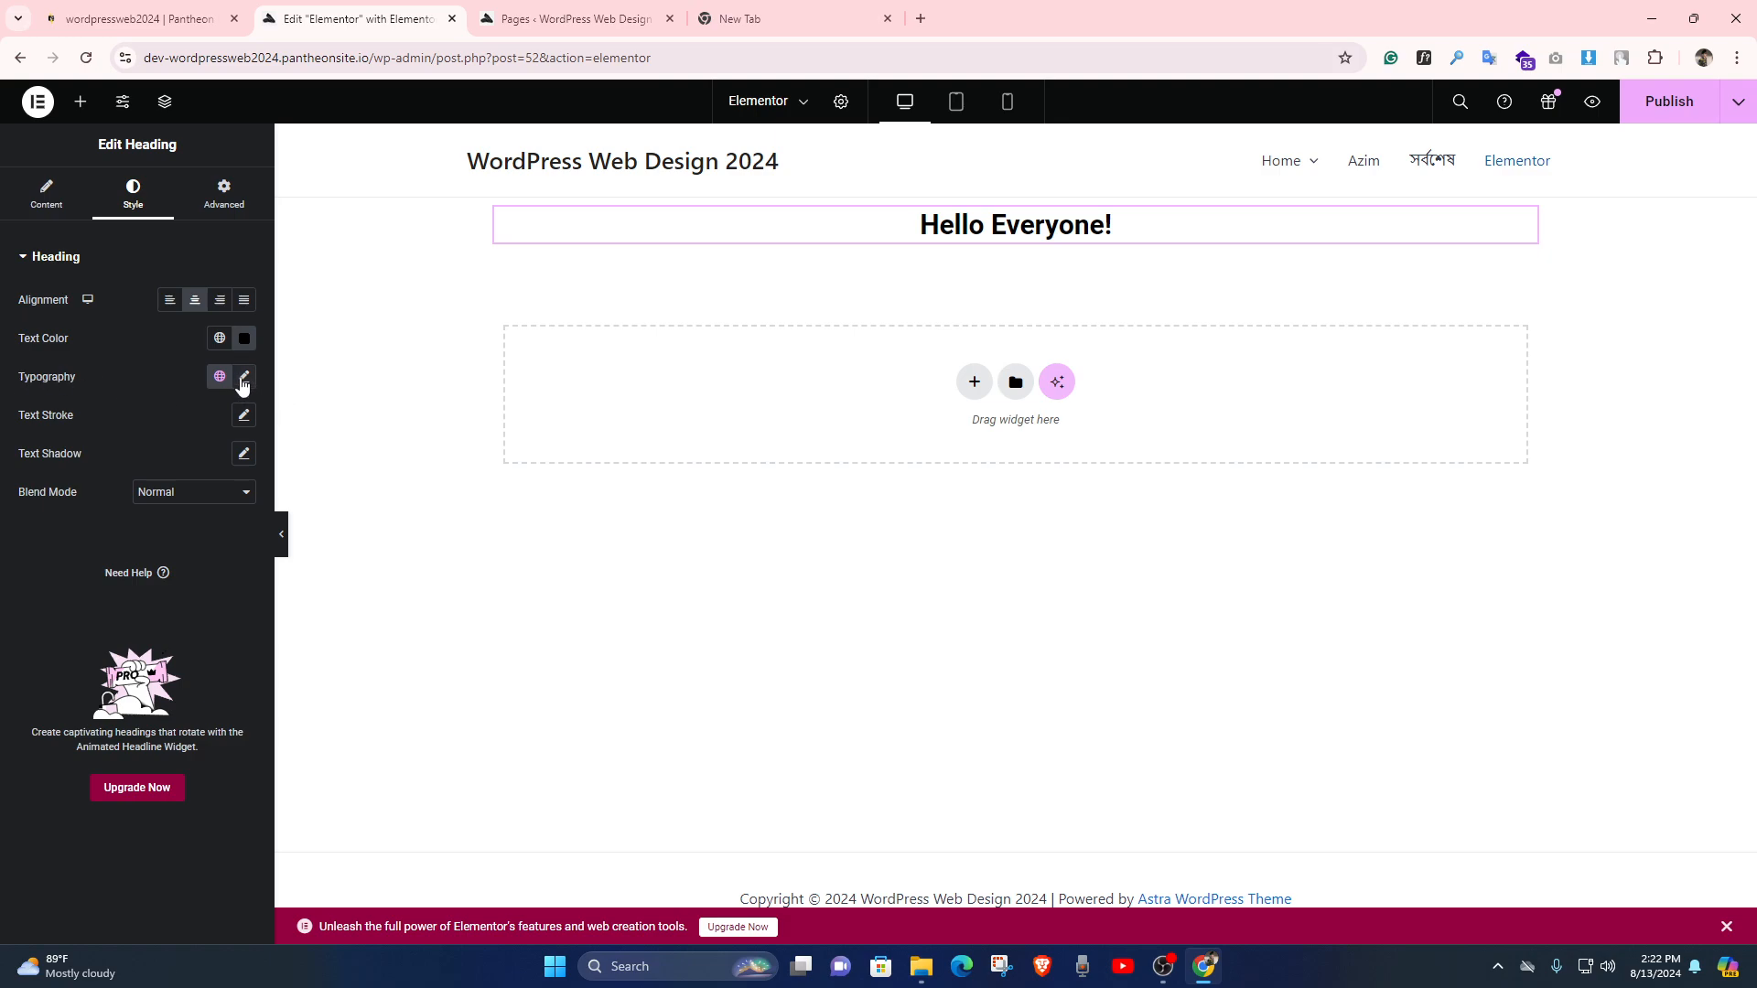
Set the heading's font family to Roboto Slab in its typography settings
click(243, 379)
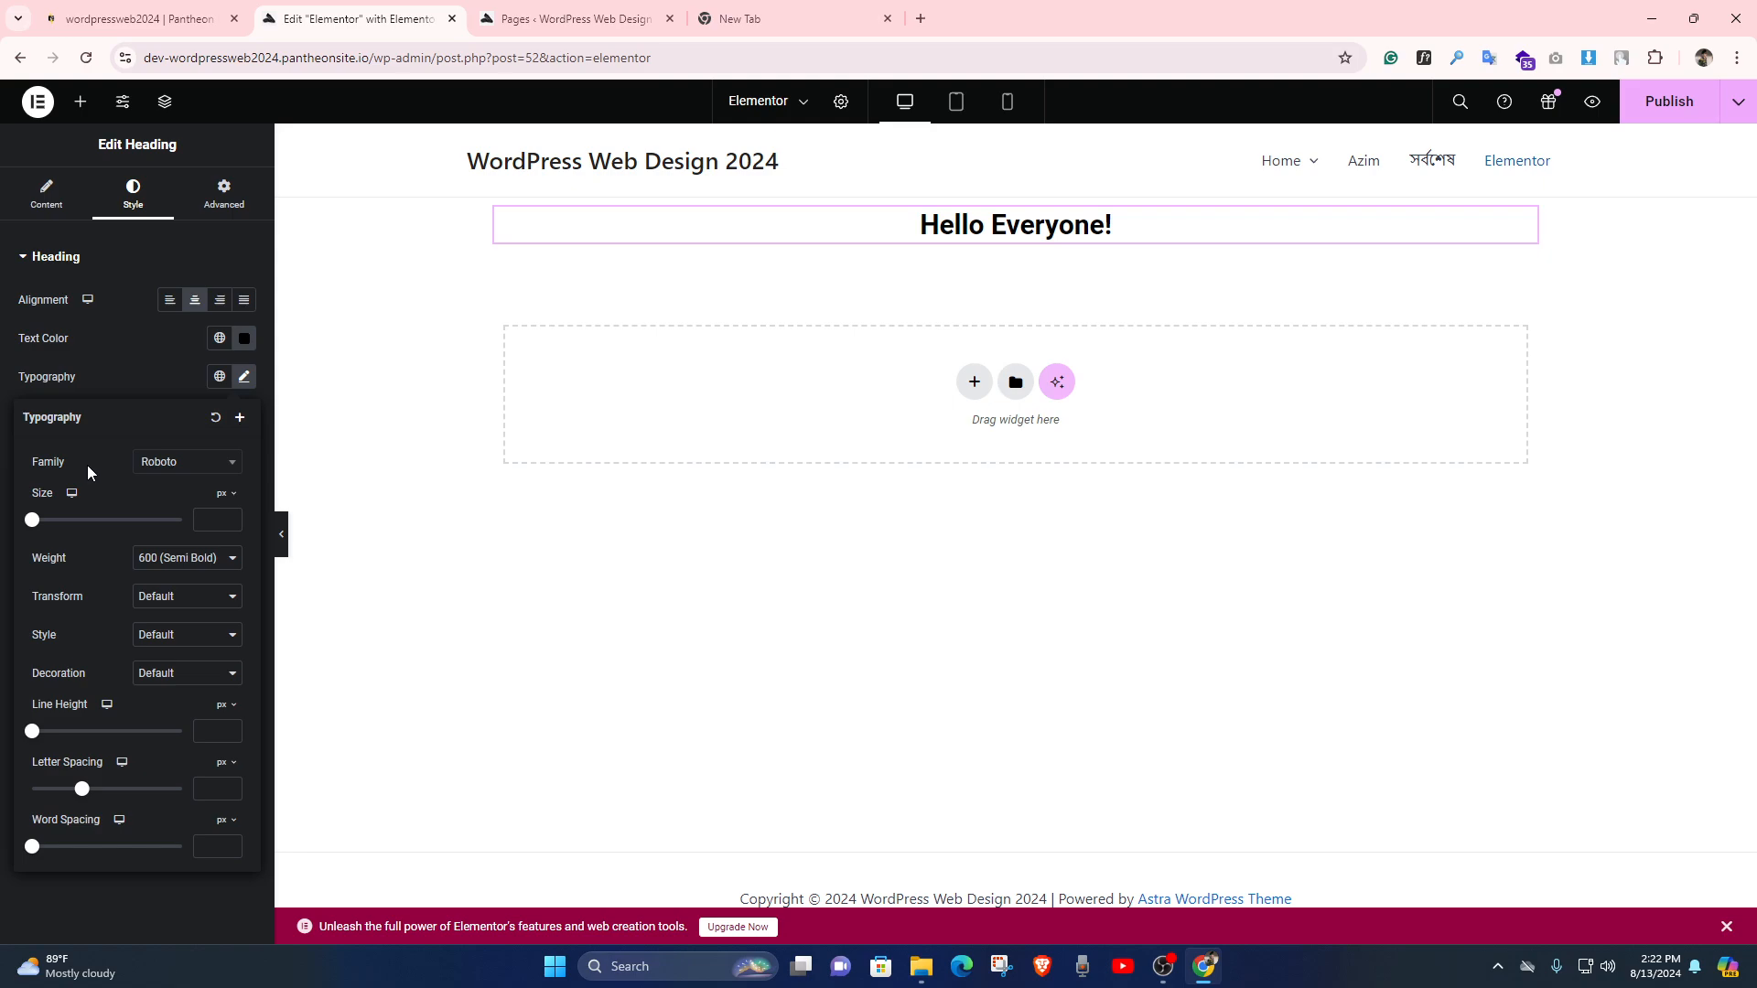
click(161, 470)
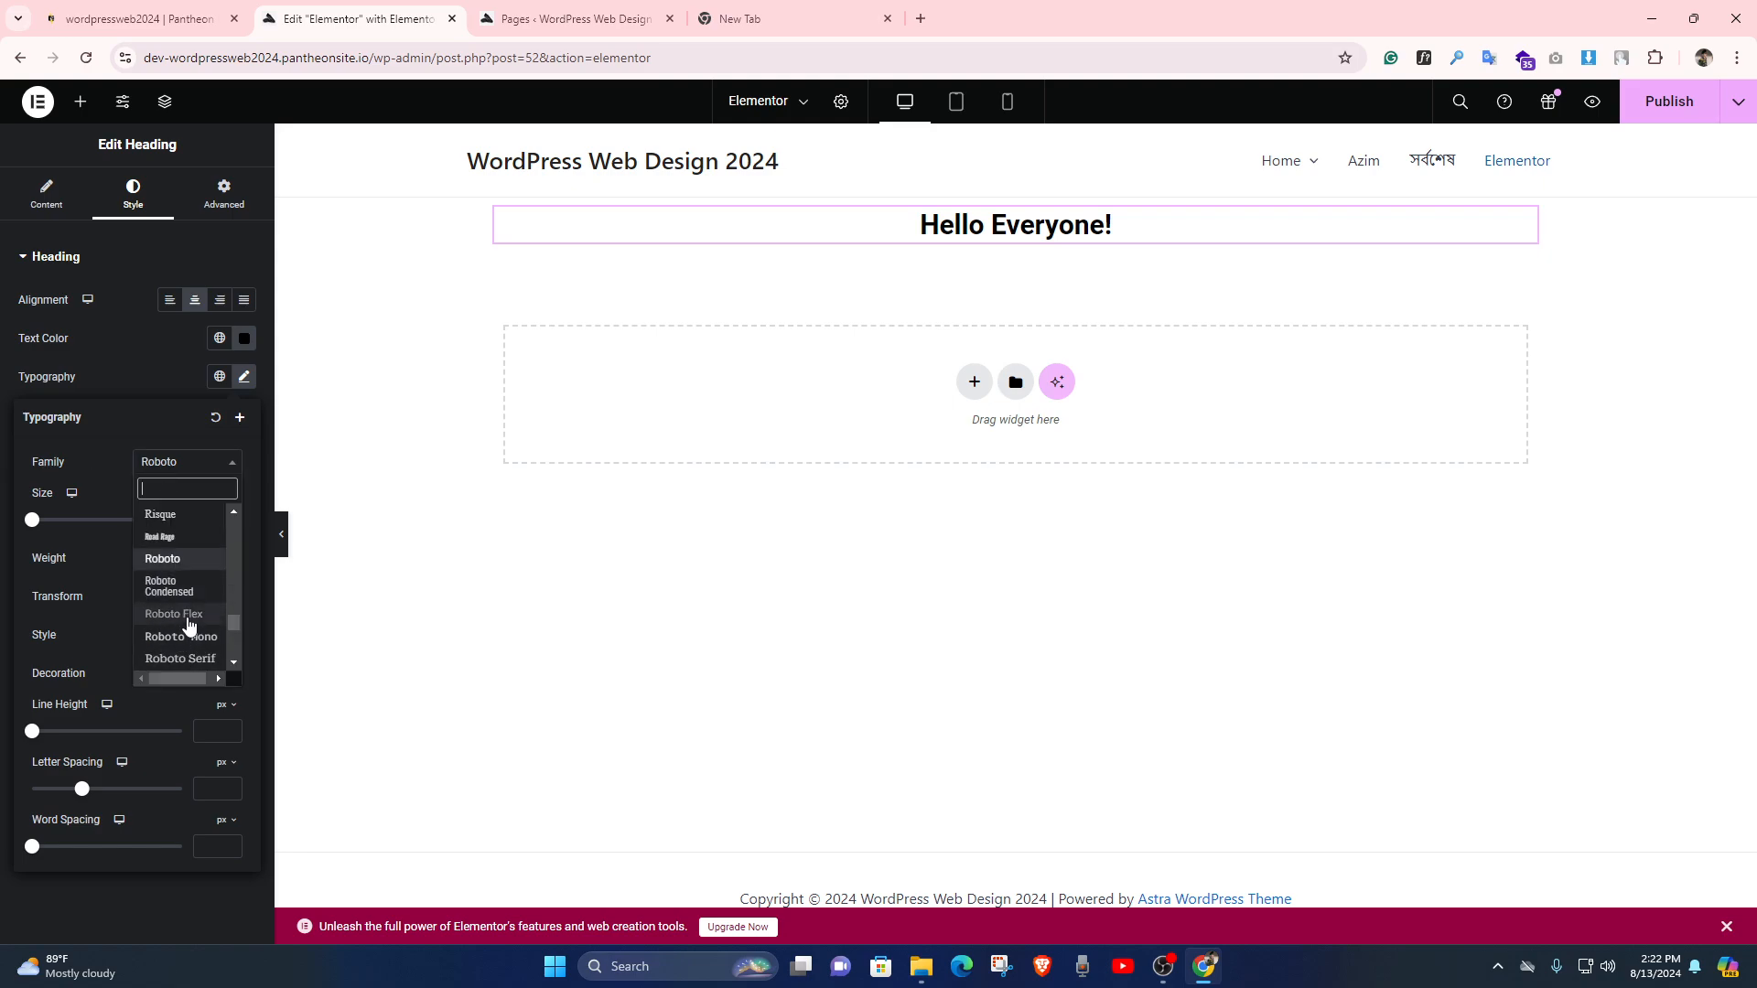
scroll(185, 631, down, 3)
click(195, 599)
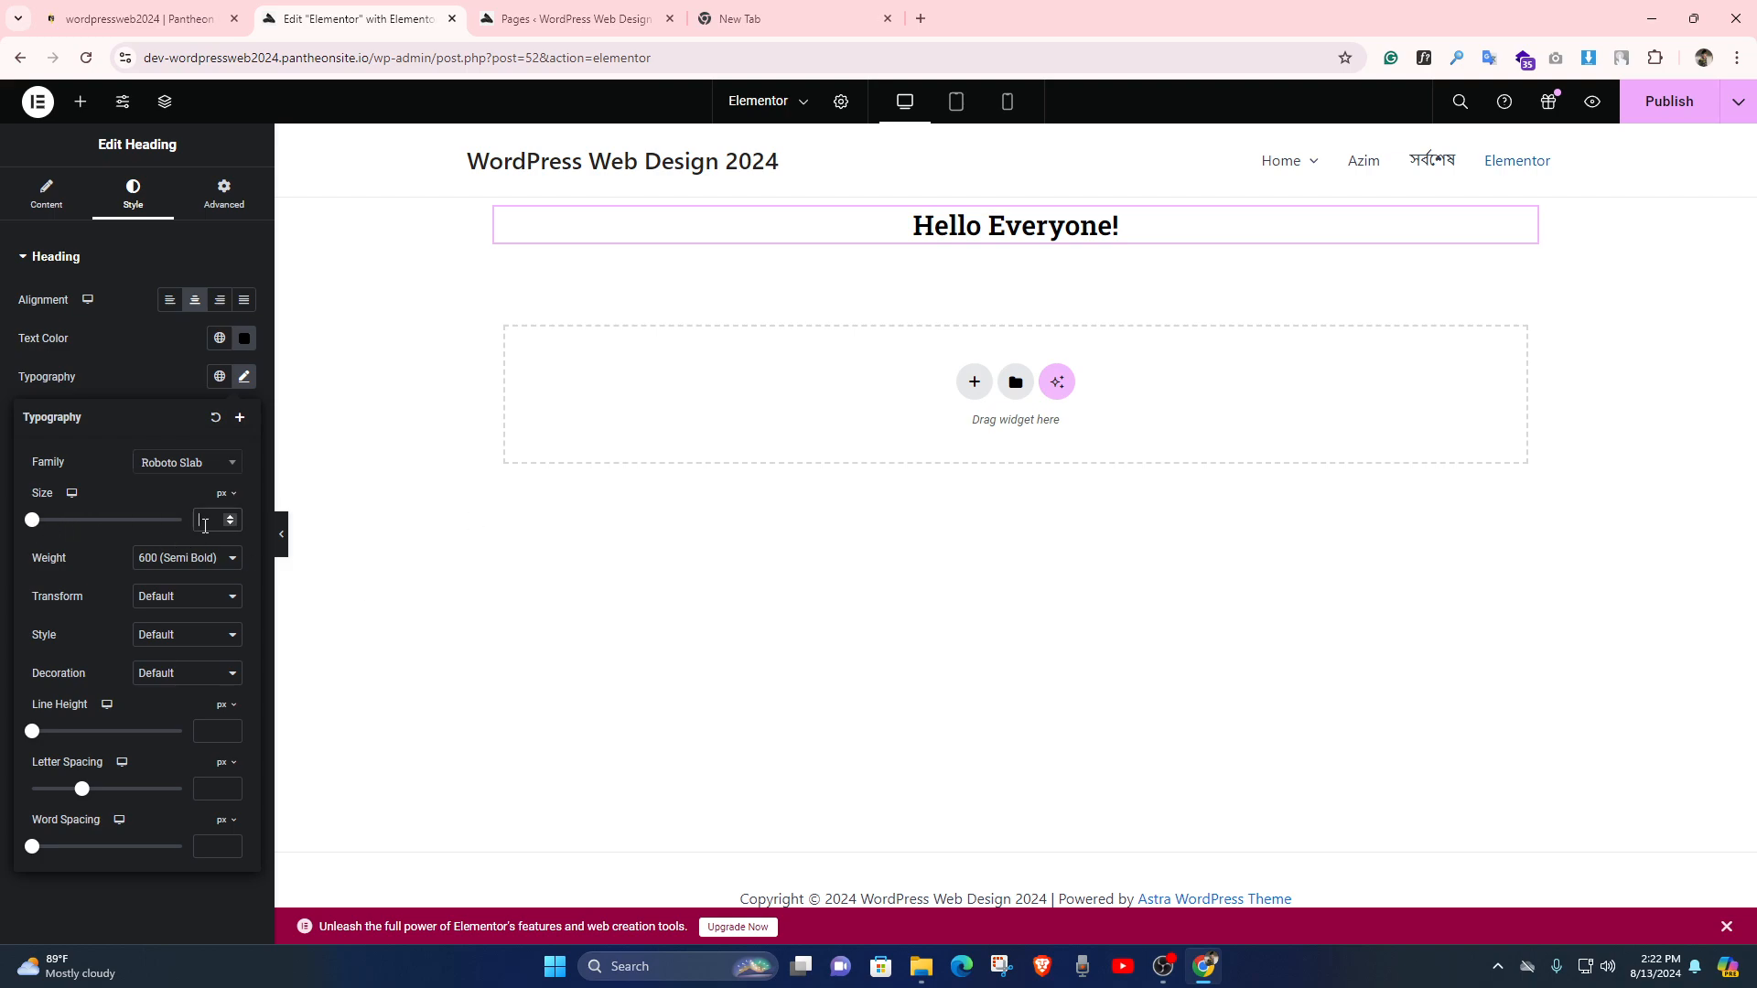
Try a heading font size of 23 px, and set the size to 3.5 em
text(23)
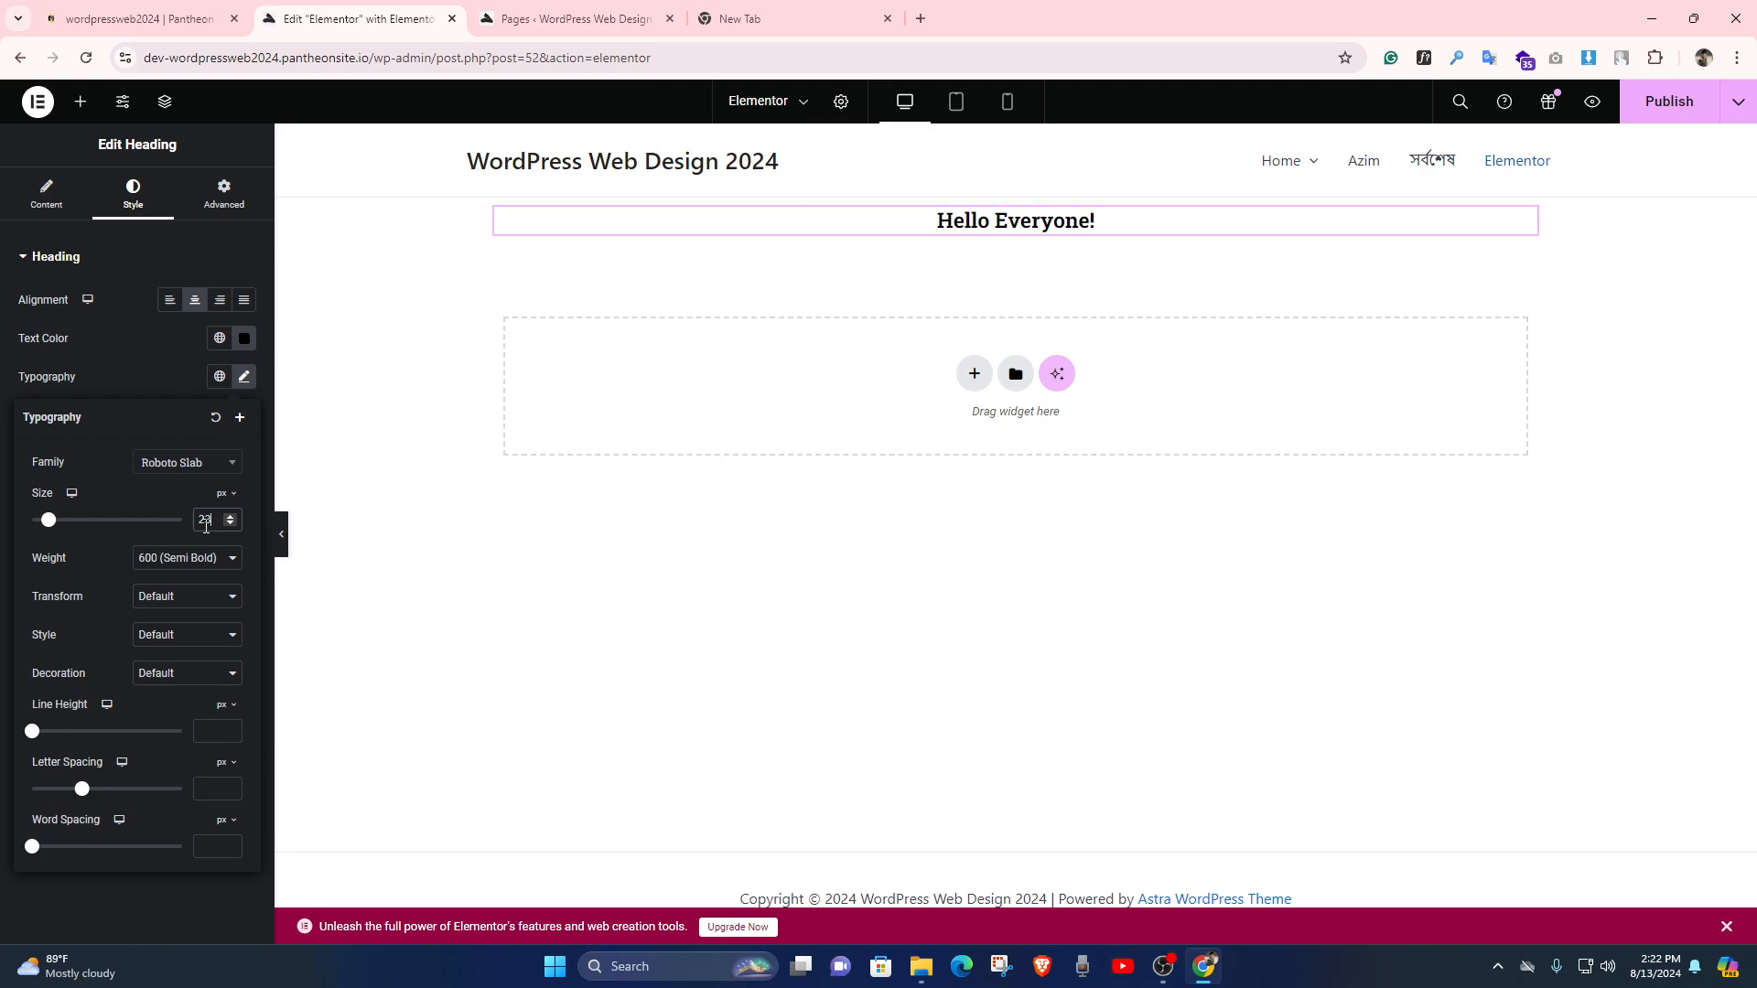
click(226, 499)
click(220, 520)
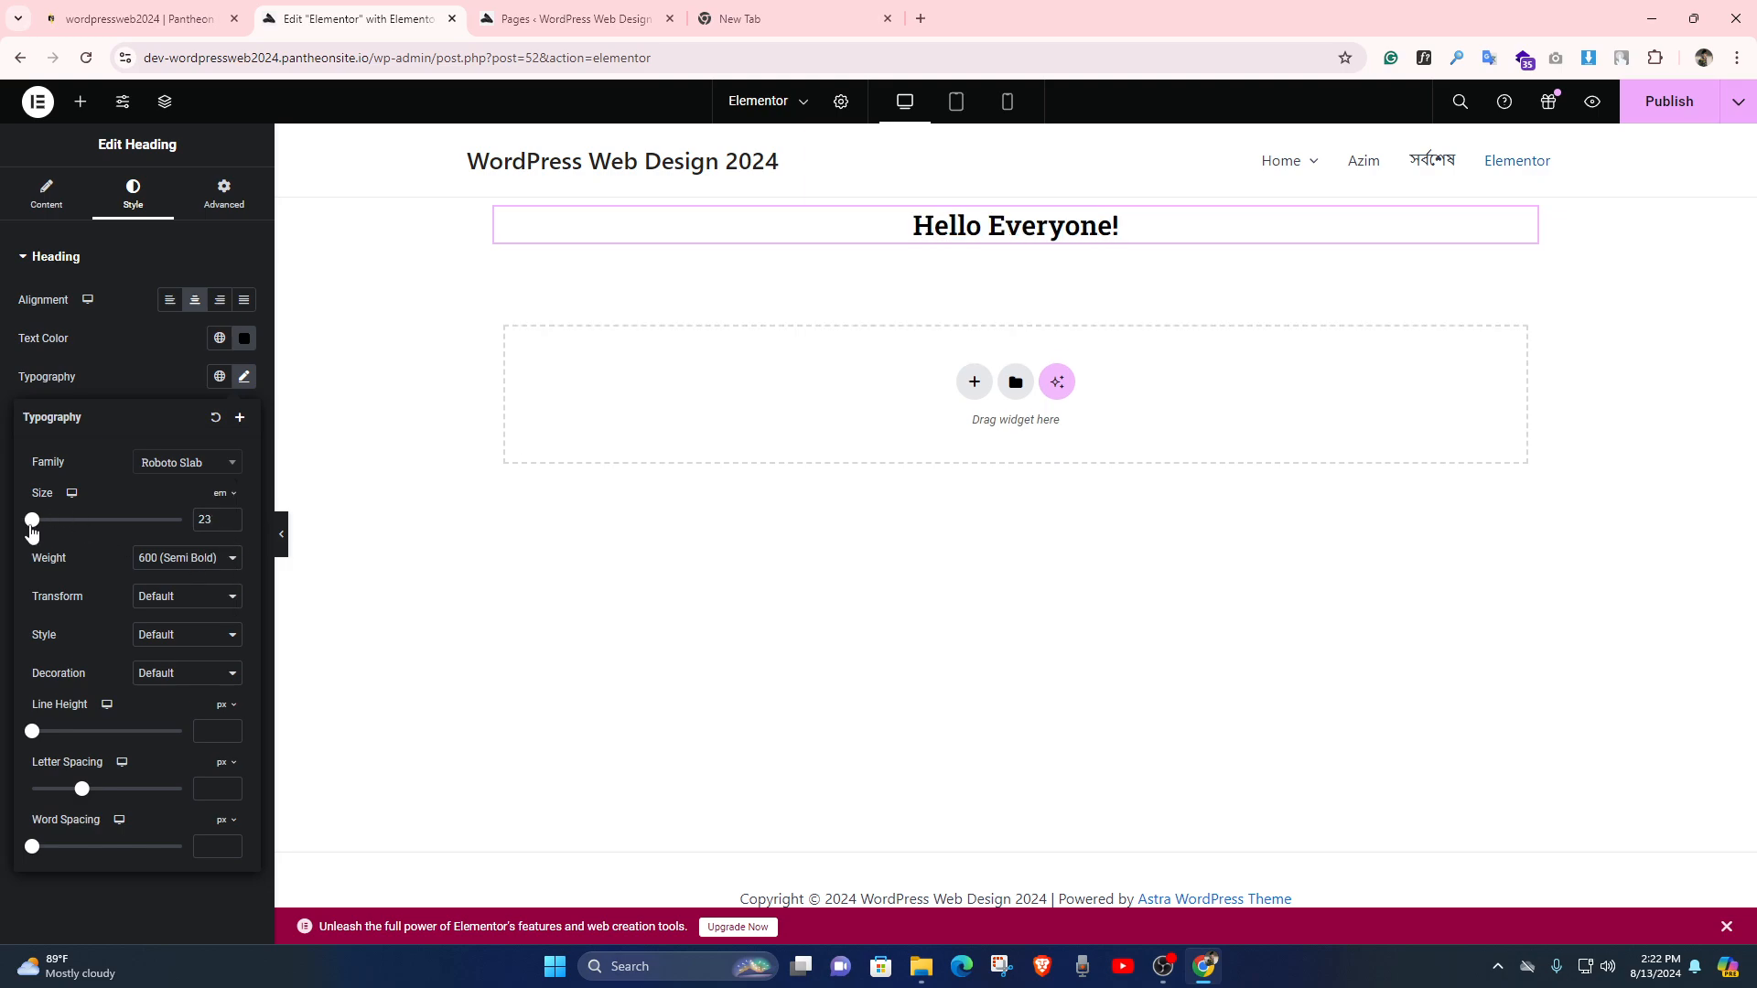
drag(32, 520, 57, 523)
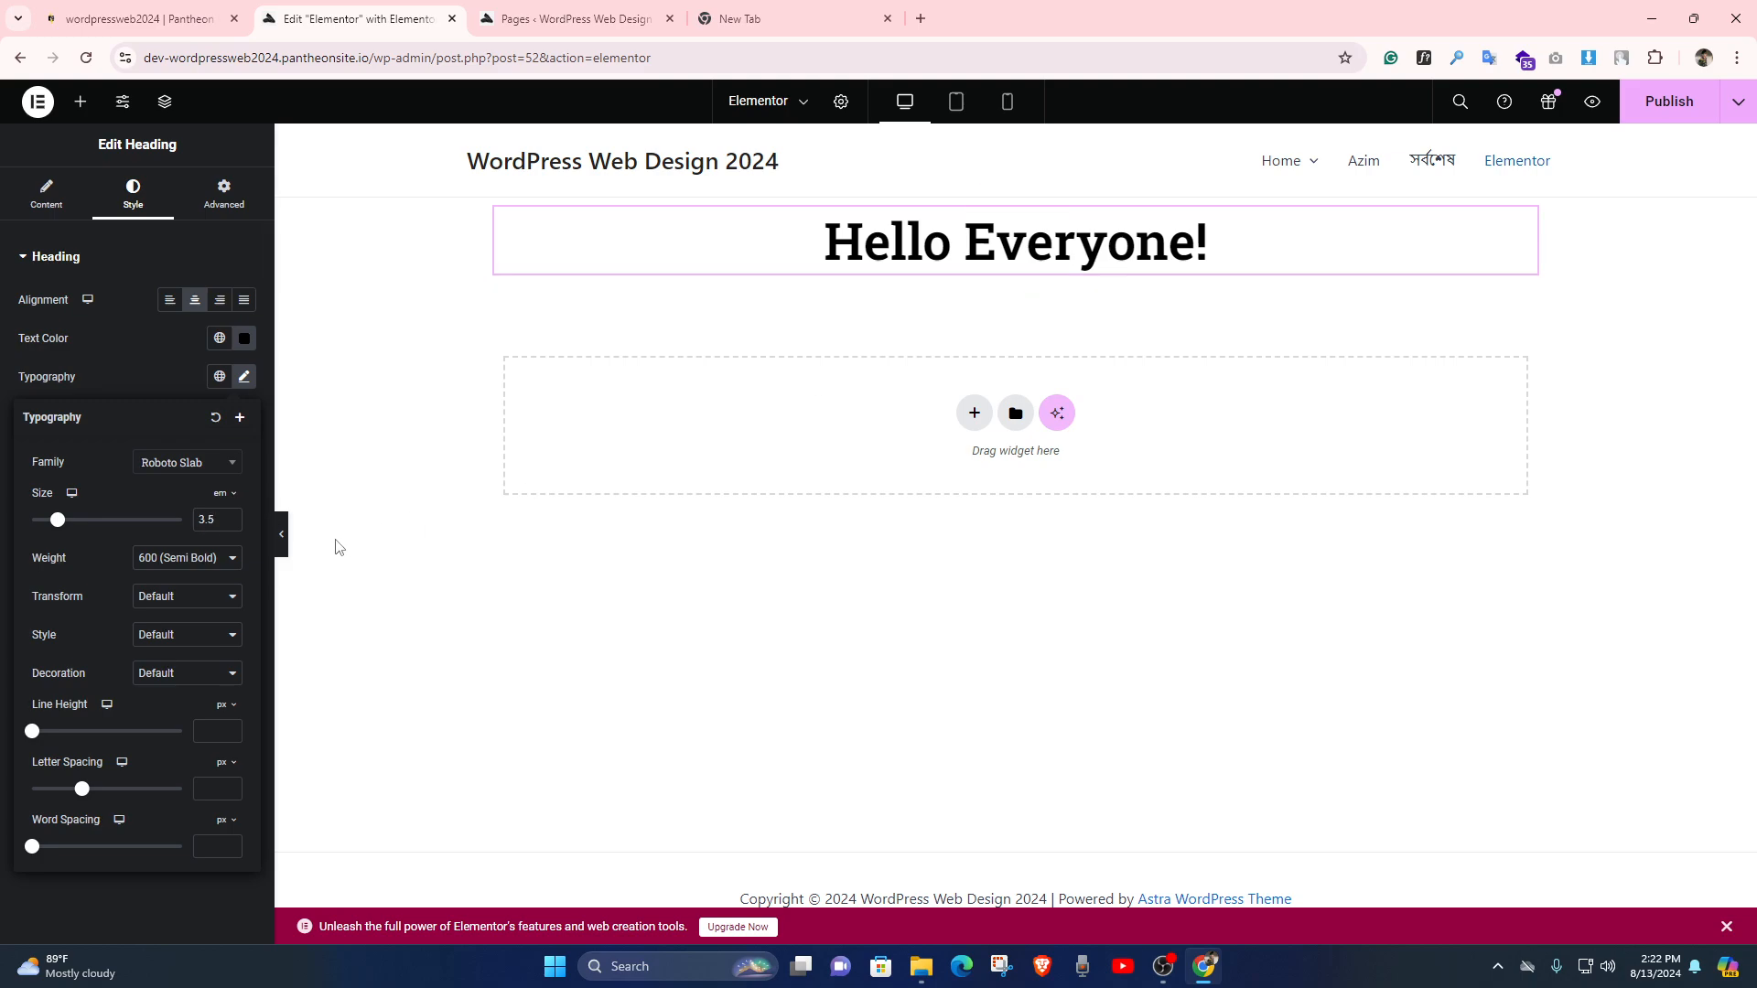
Try the 900 (Black) and 400 (Normal) font weights on the heading, and set the weight to 700 (Bold)
click(220, 492)
click(175, 496)
click(165, 560)
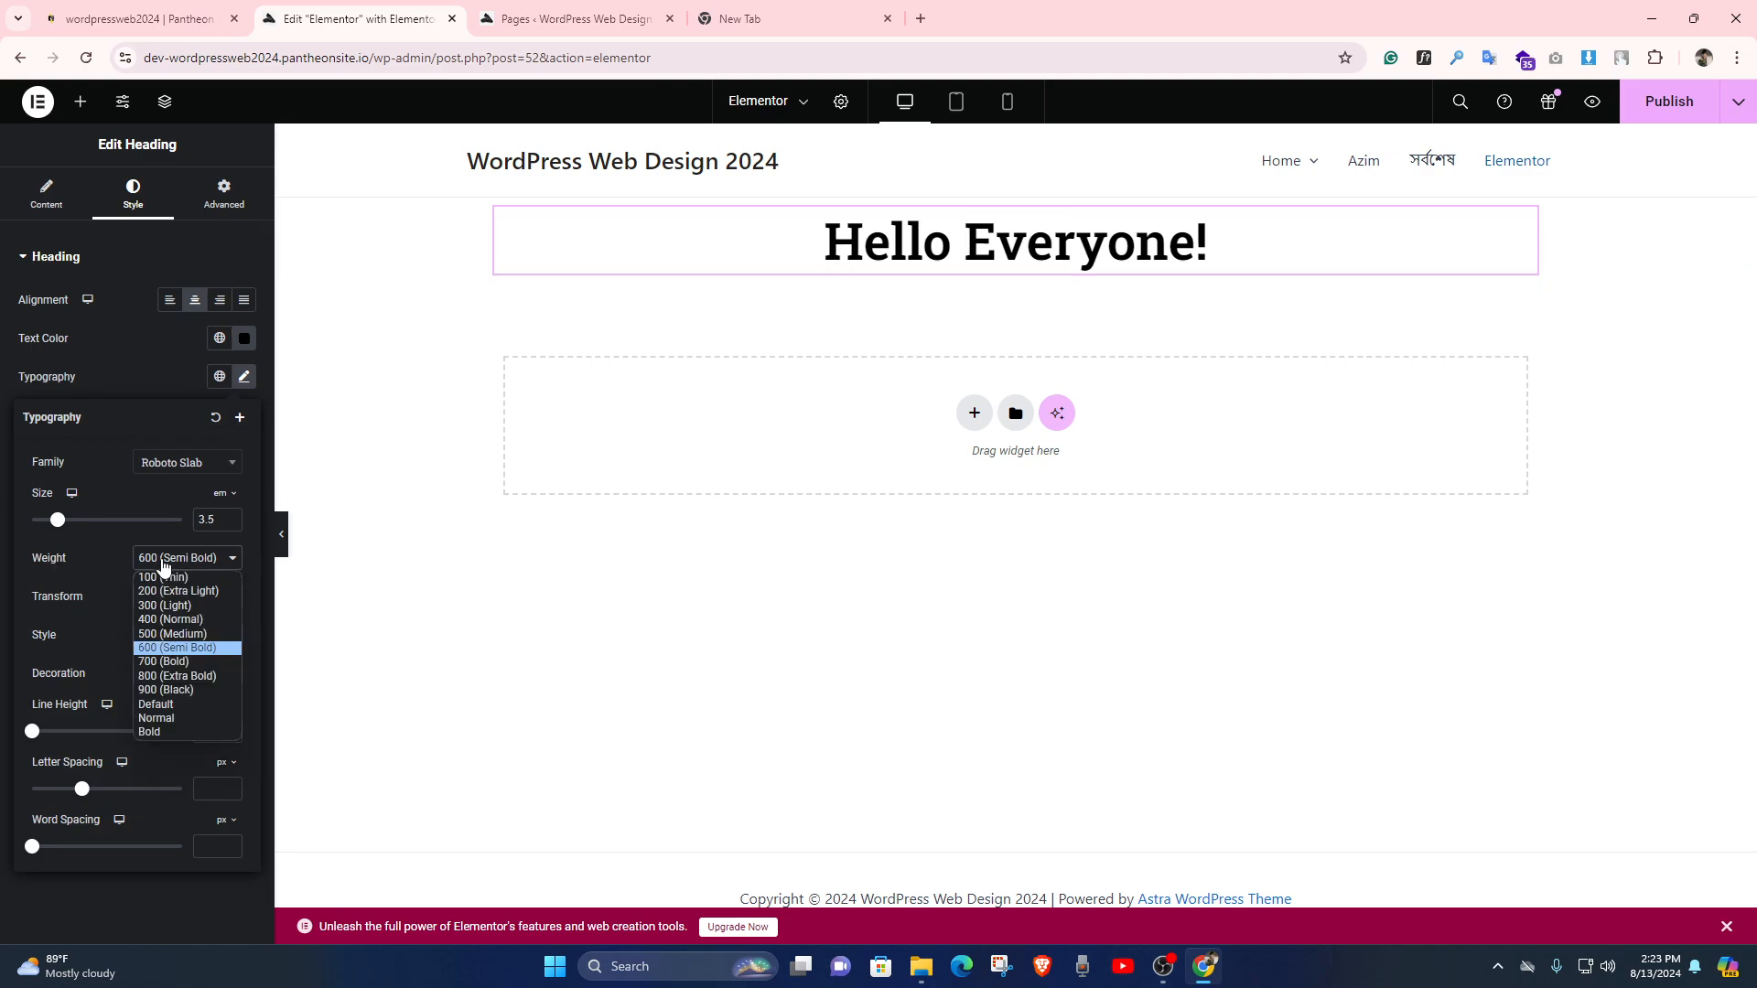
click(165, 689)
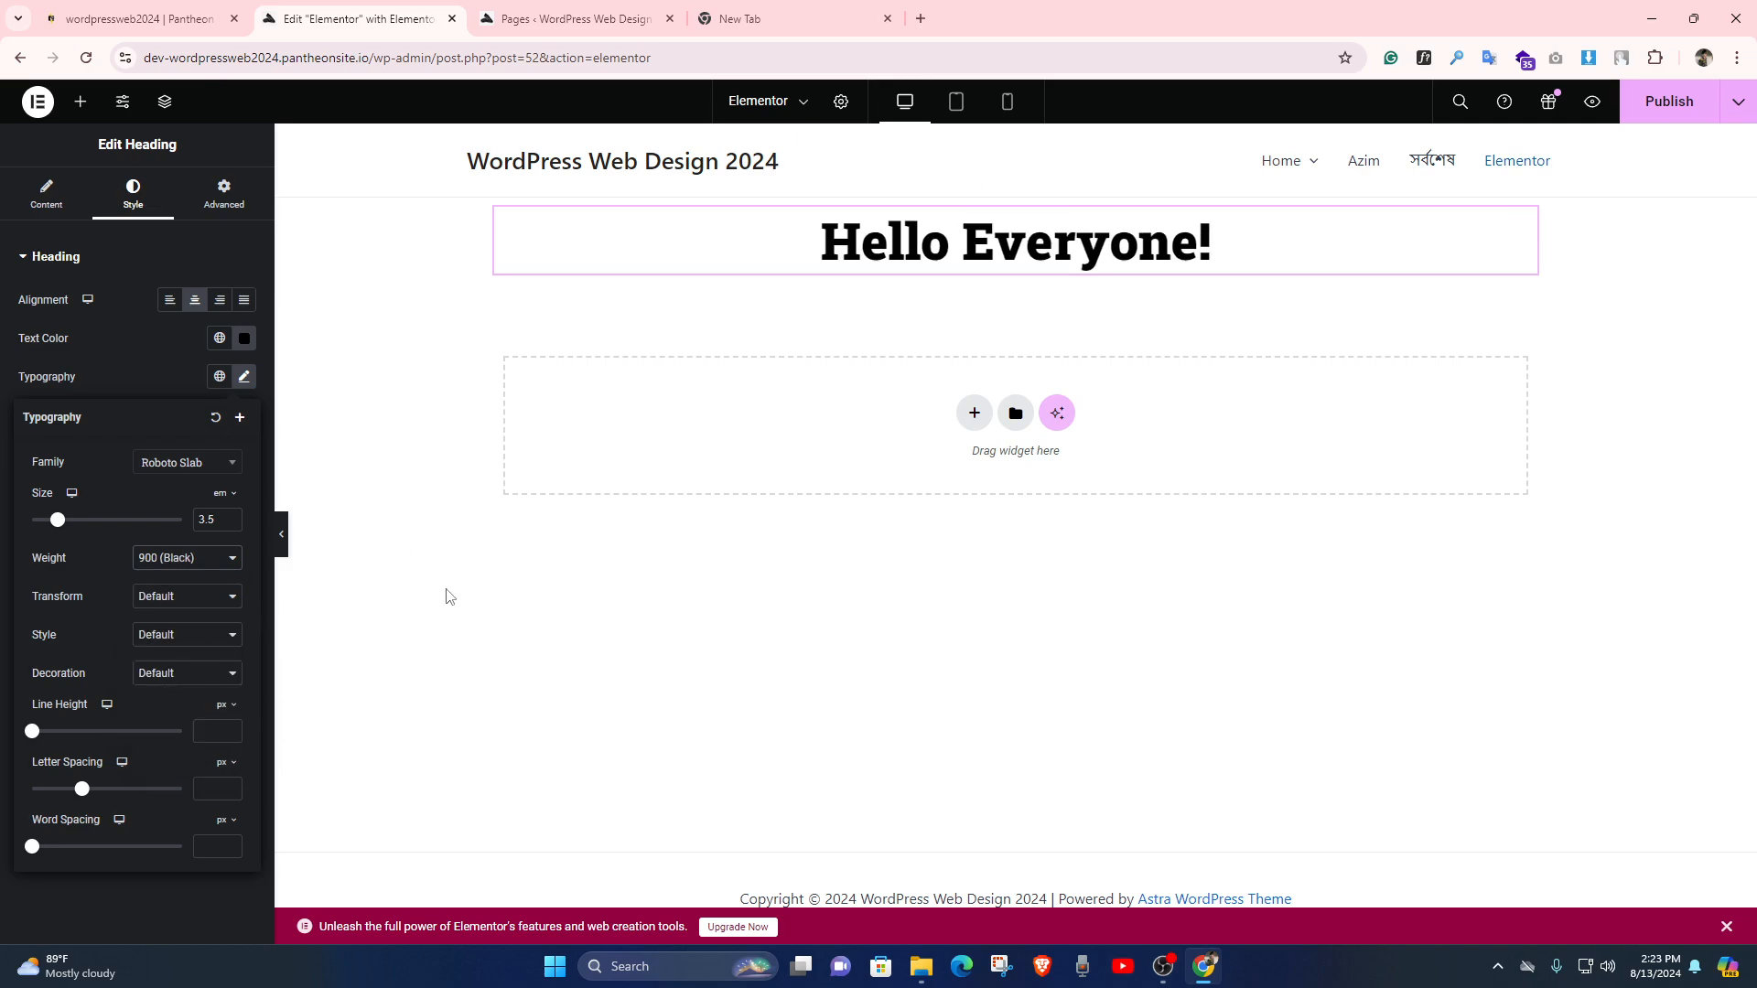
click(208, 574)
click(173, 626)
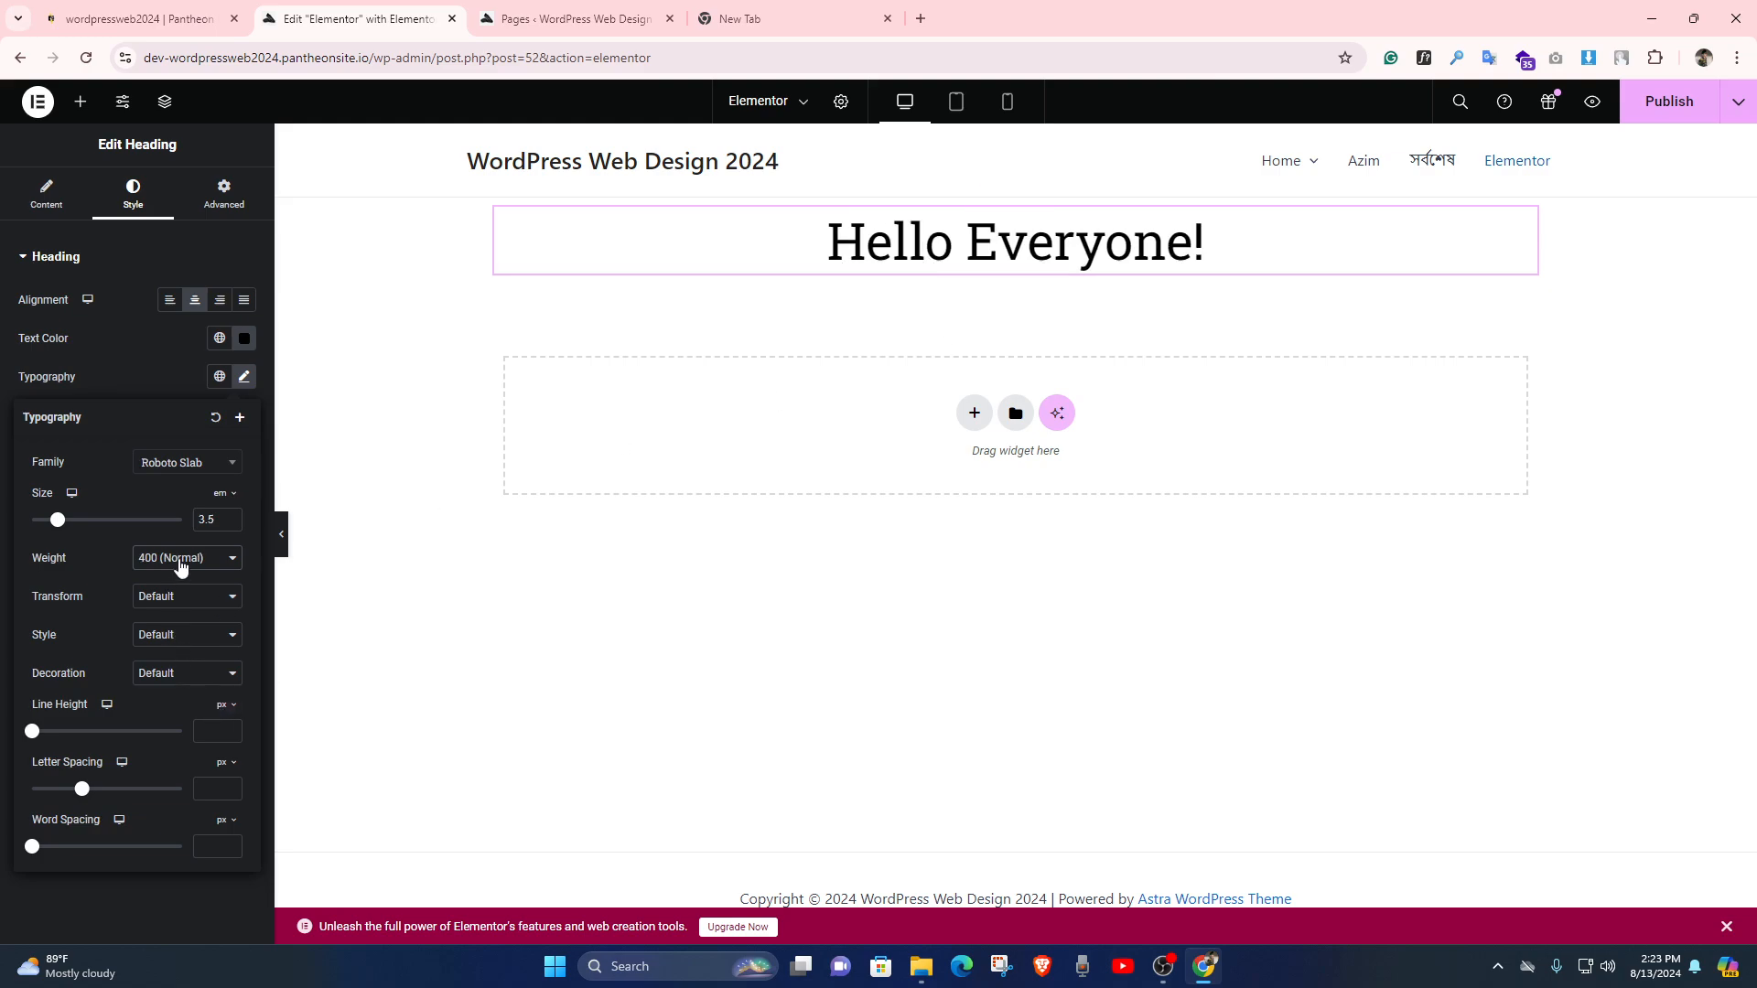
click(180, 560)
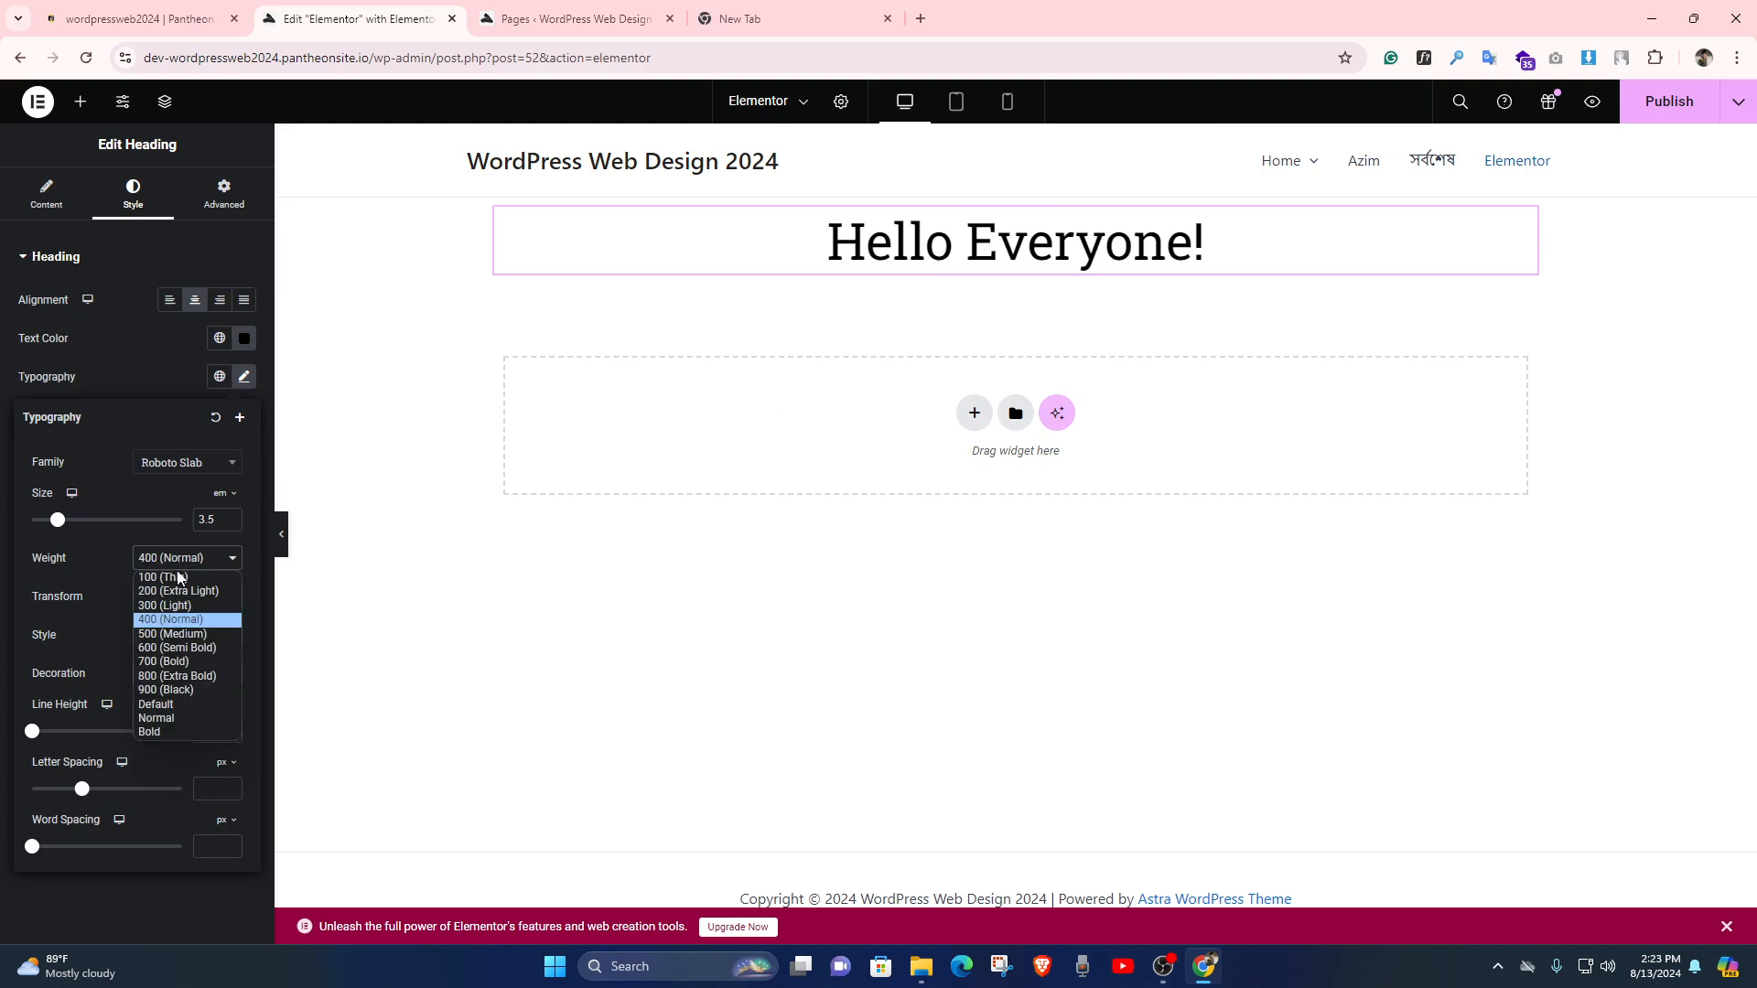
click(168, 662)
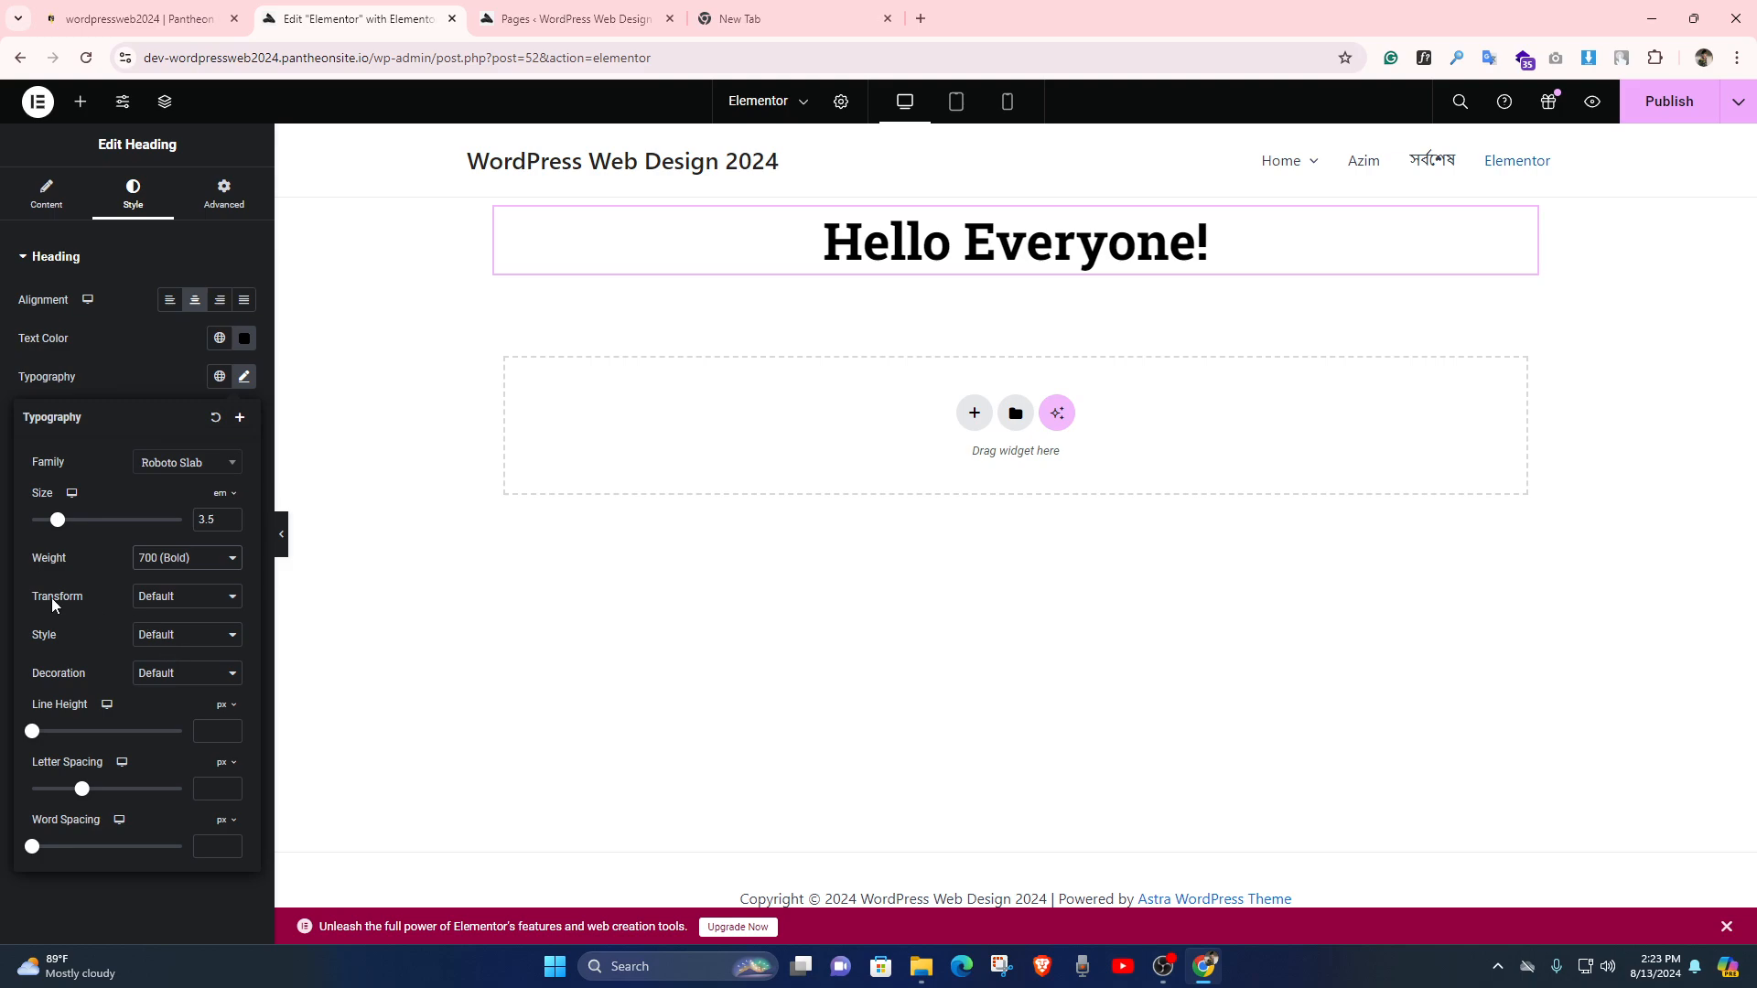
Try the Uppercase and Lowercase text transforms on the heading, and set the transform back to Default
click(146, 597)
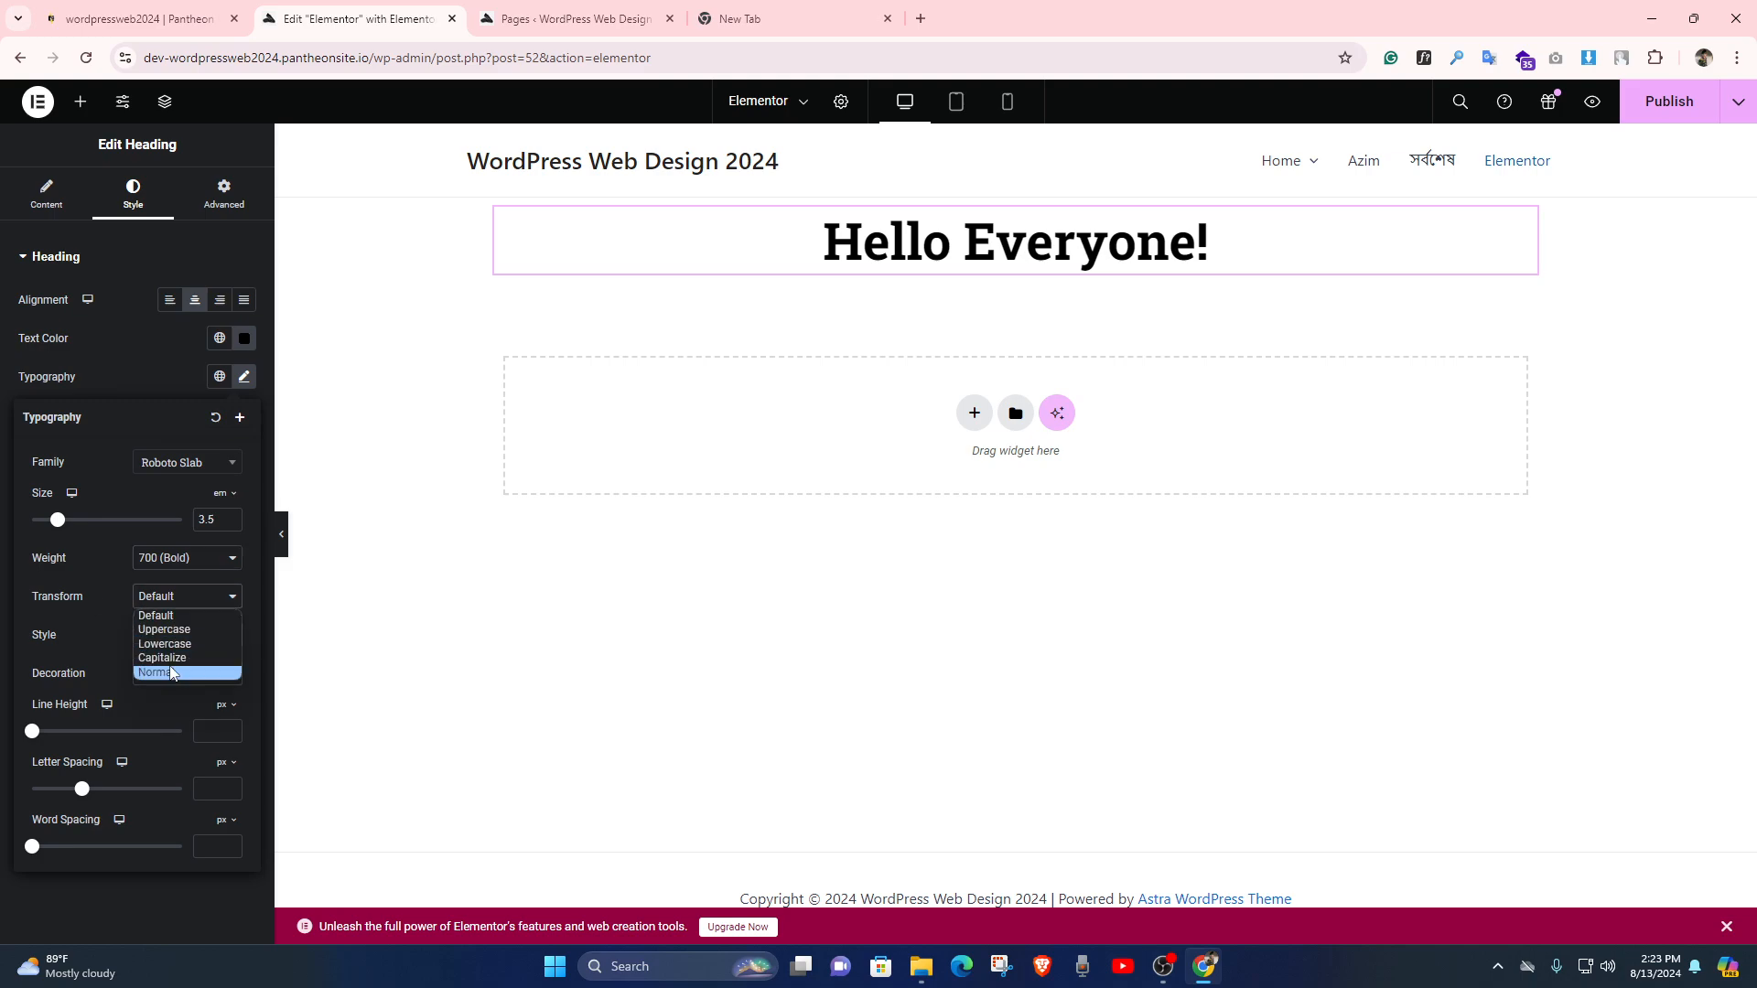
click(194, 614)
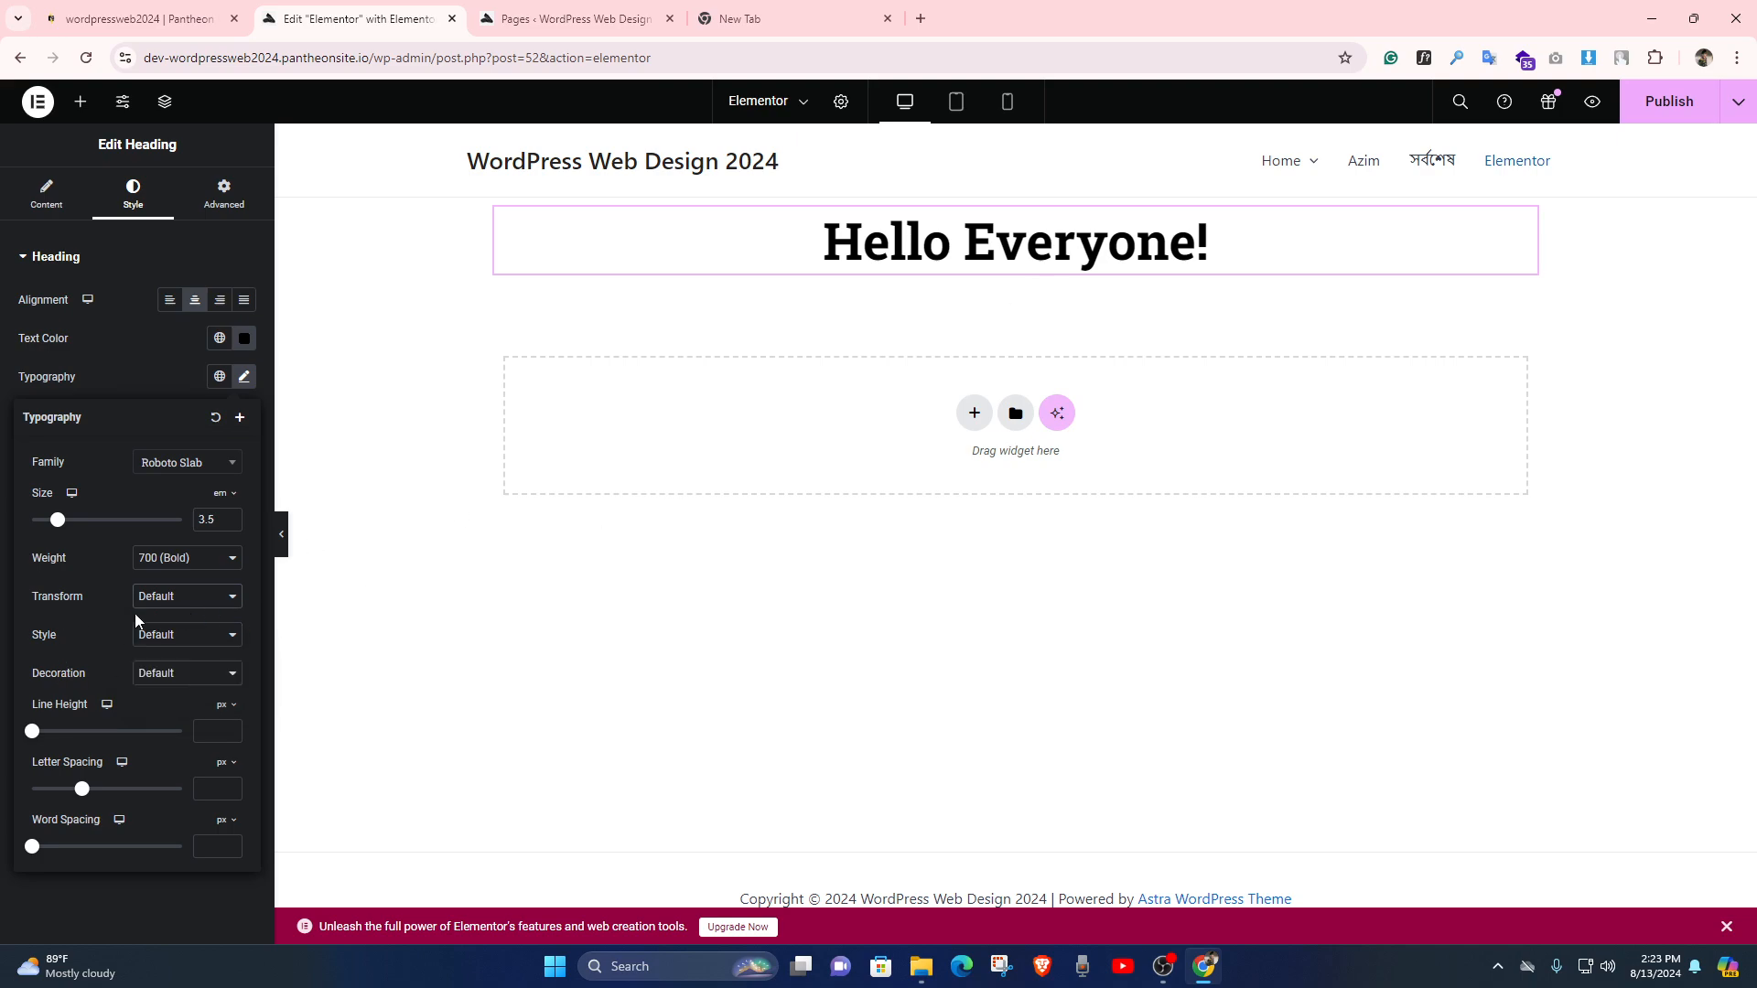
click(157, 600)
click(167, 634)
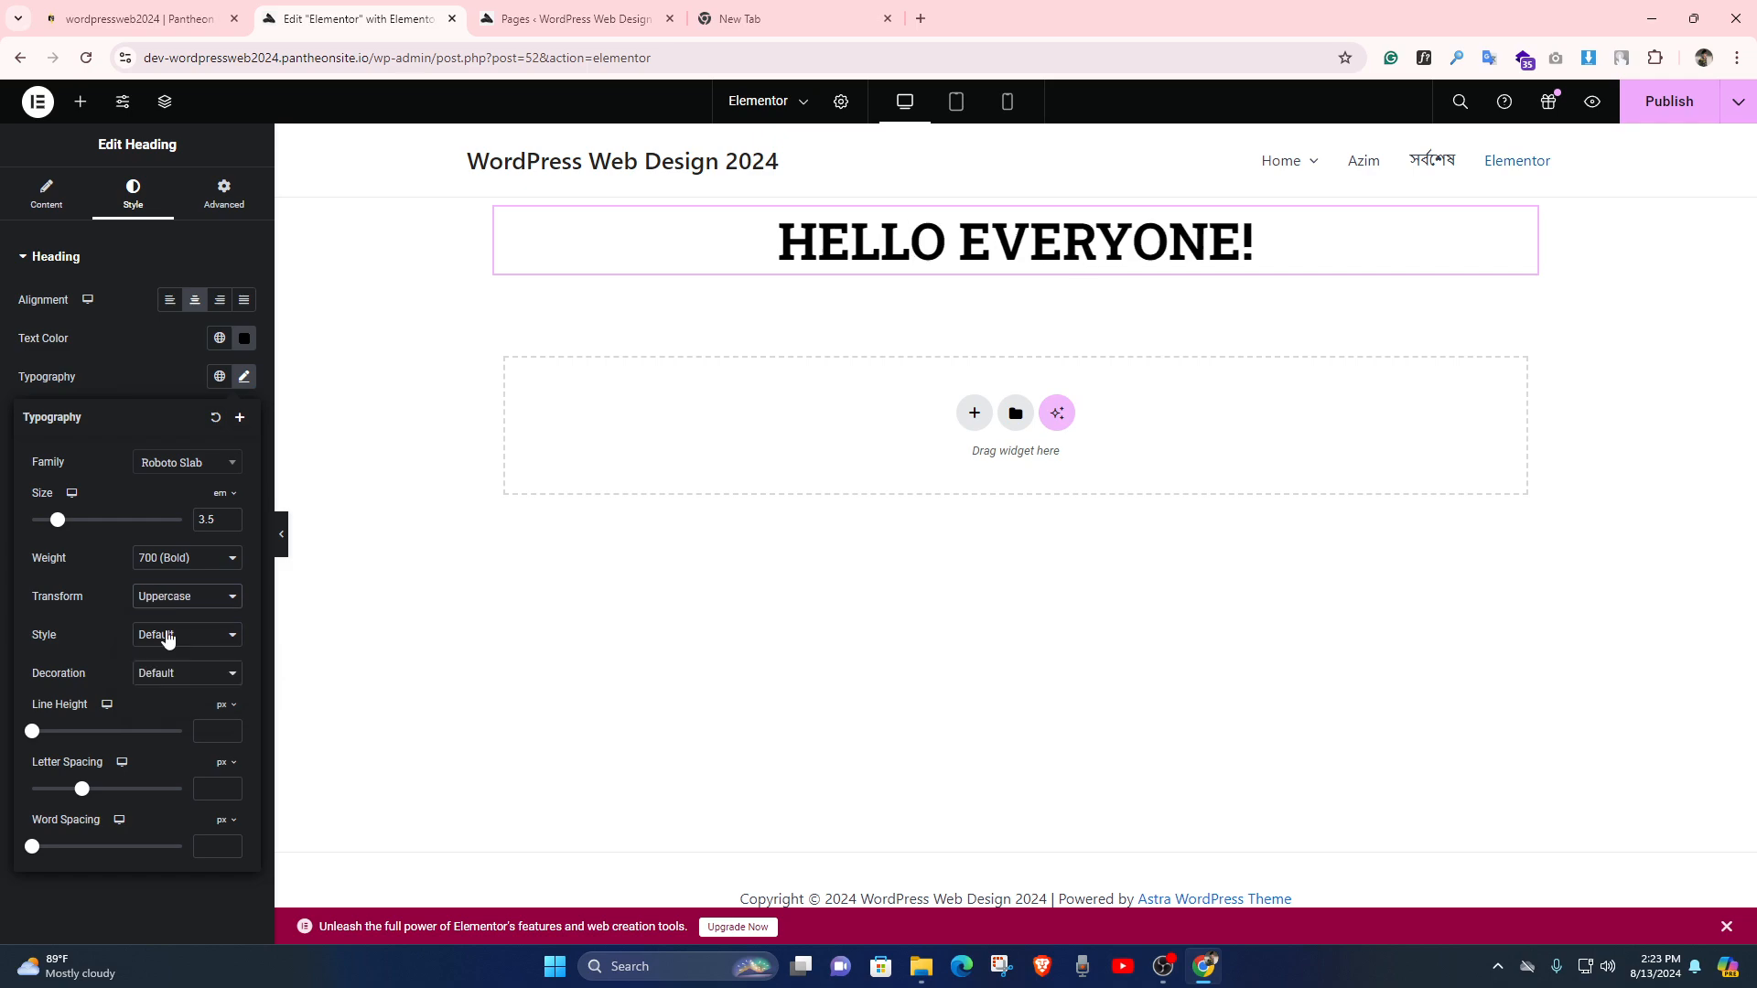
click(209, 600)
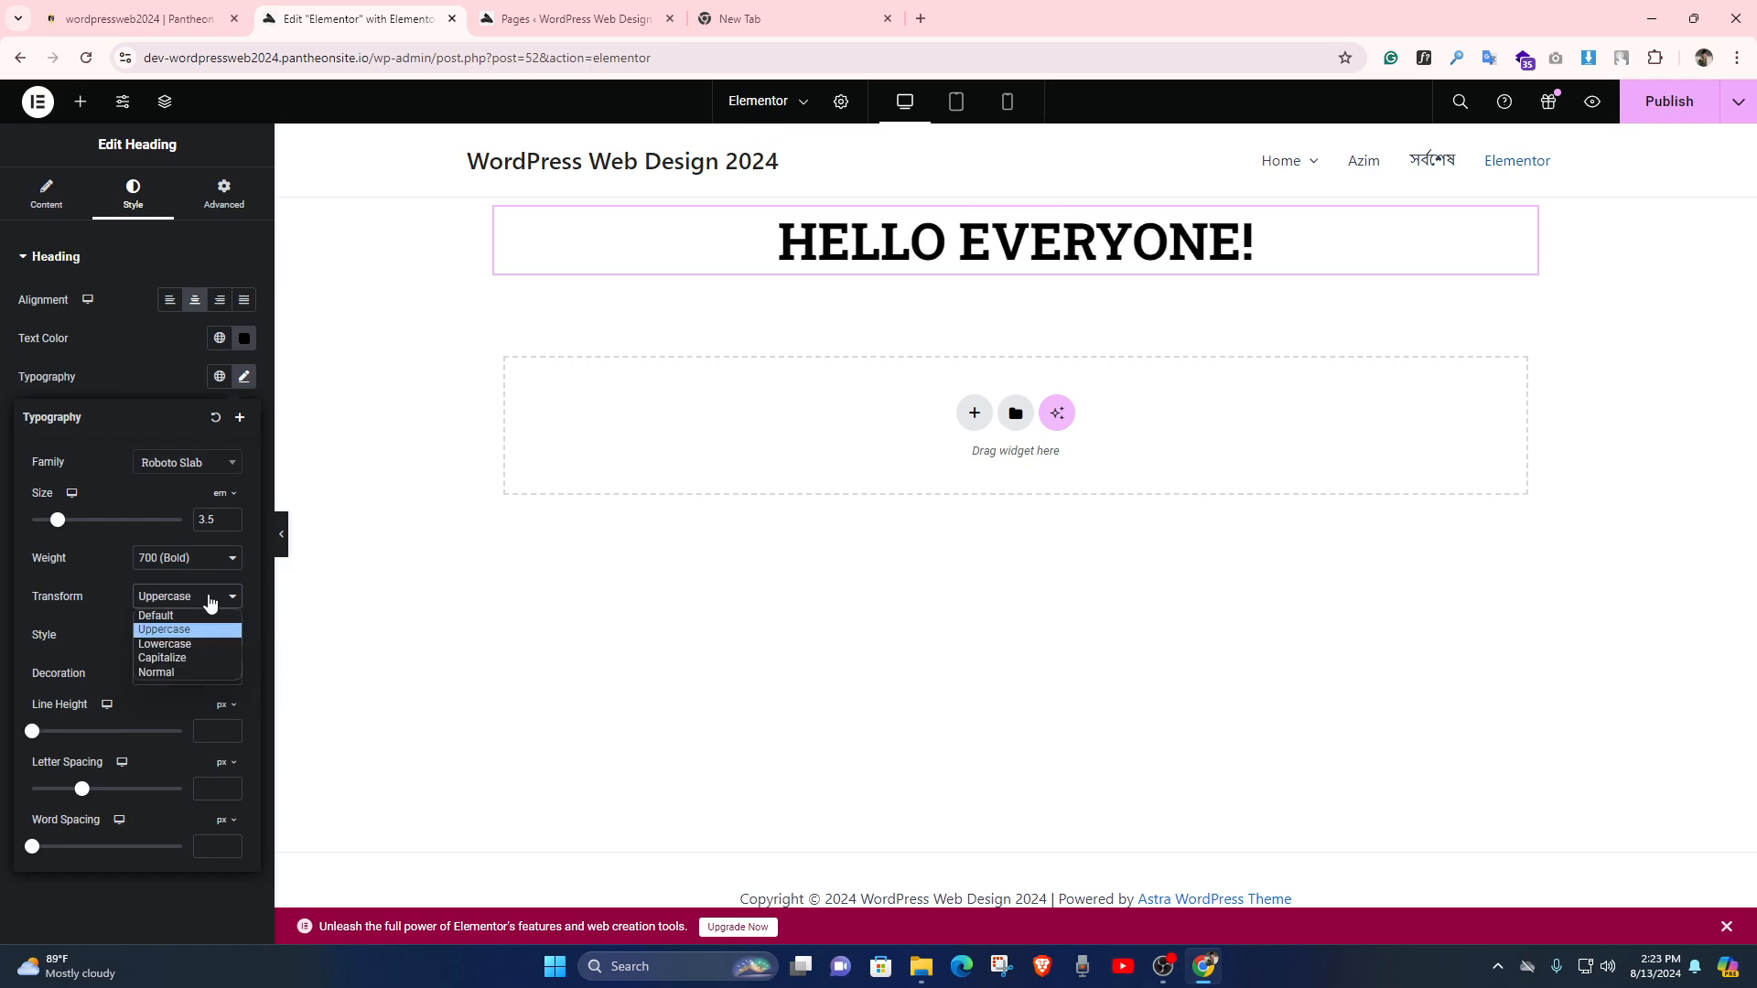
click(174, 644)
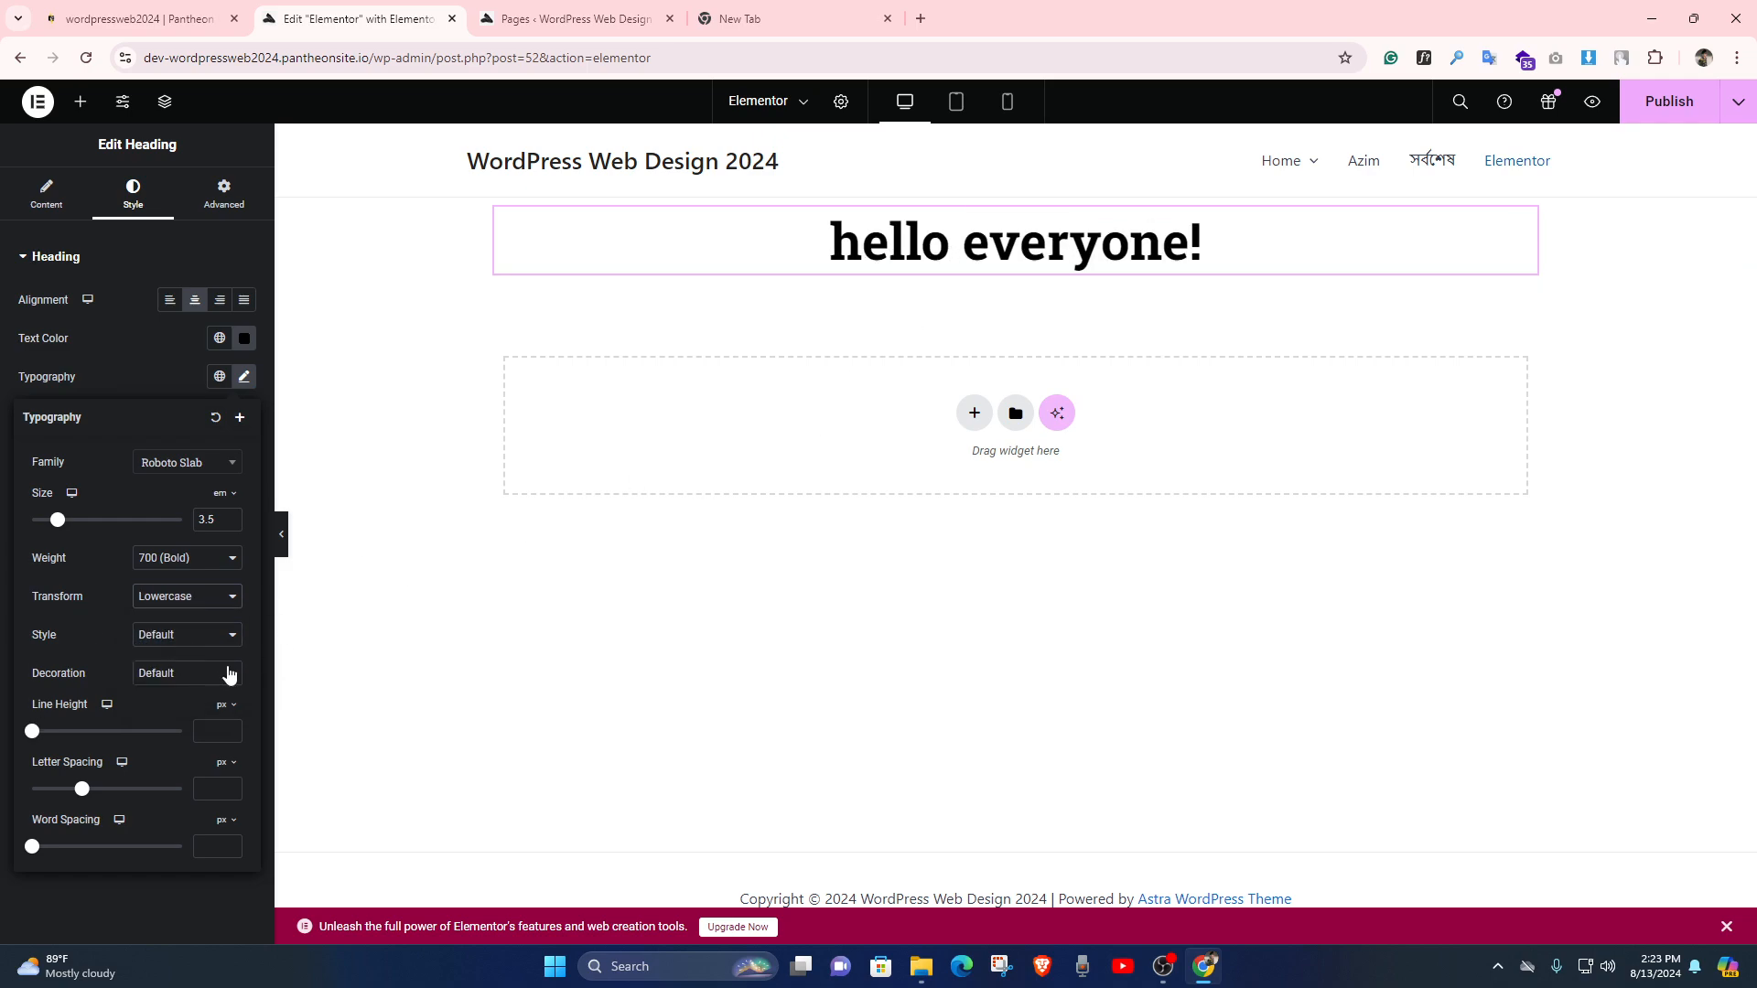
click(173, 600)
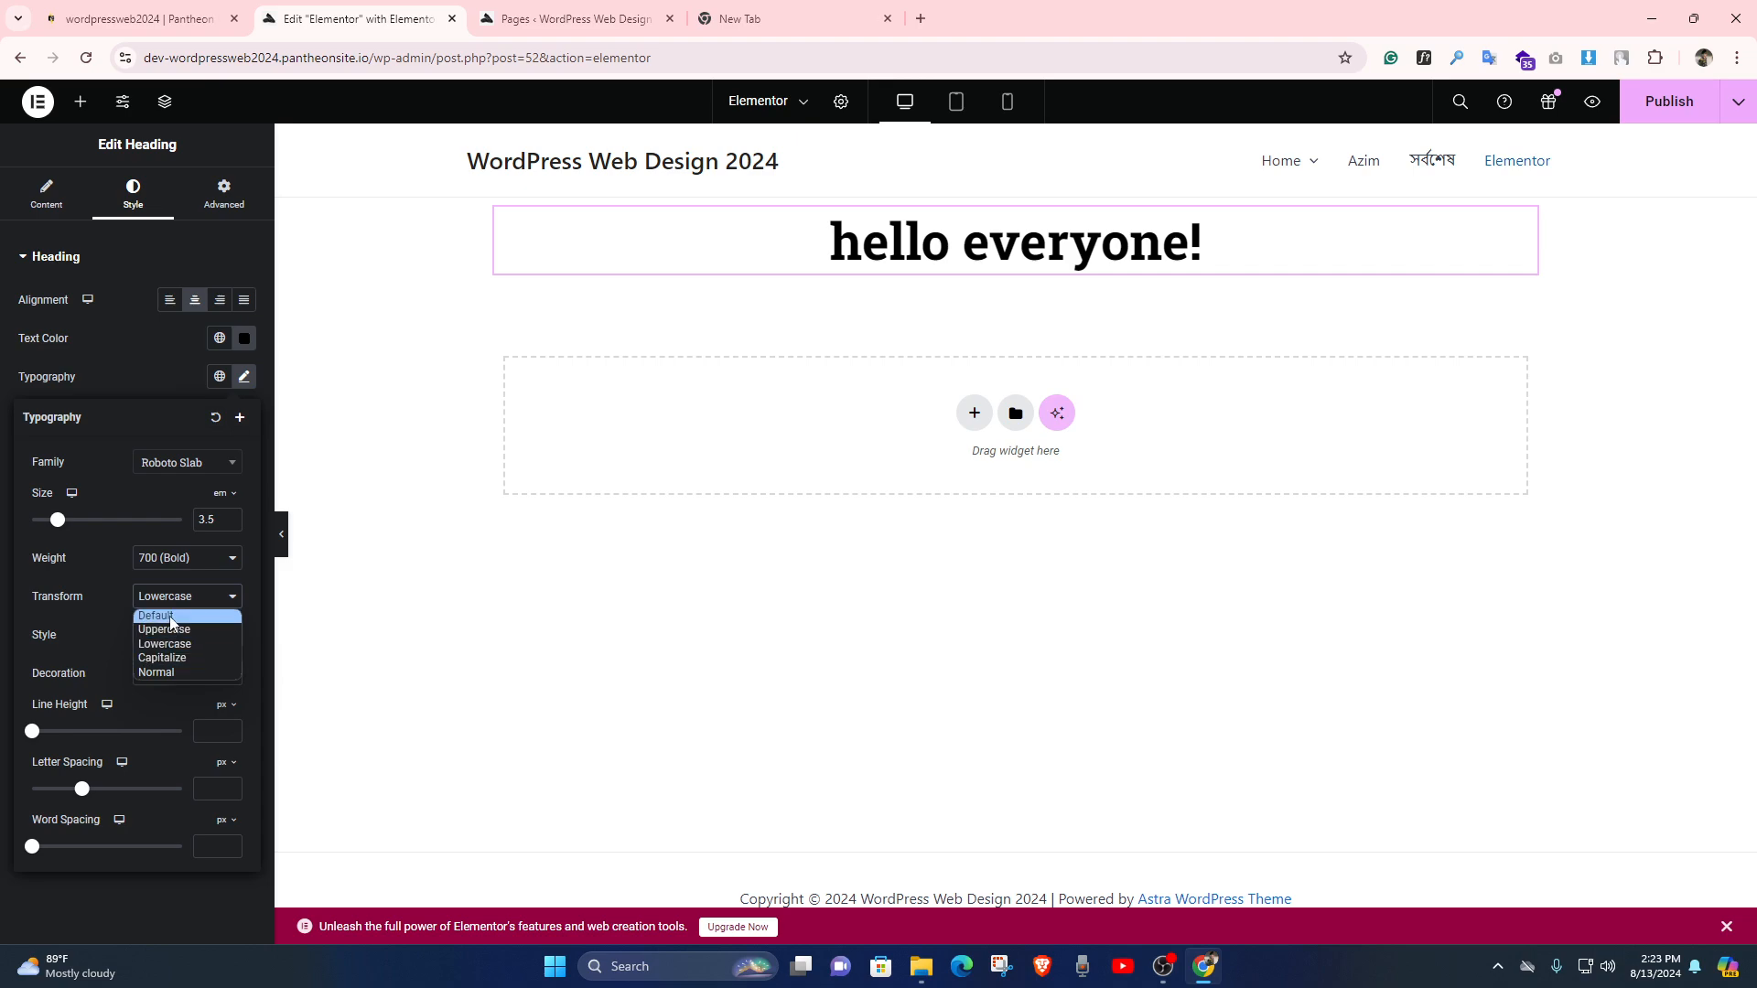
click(168, 617)
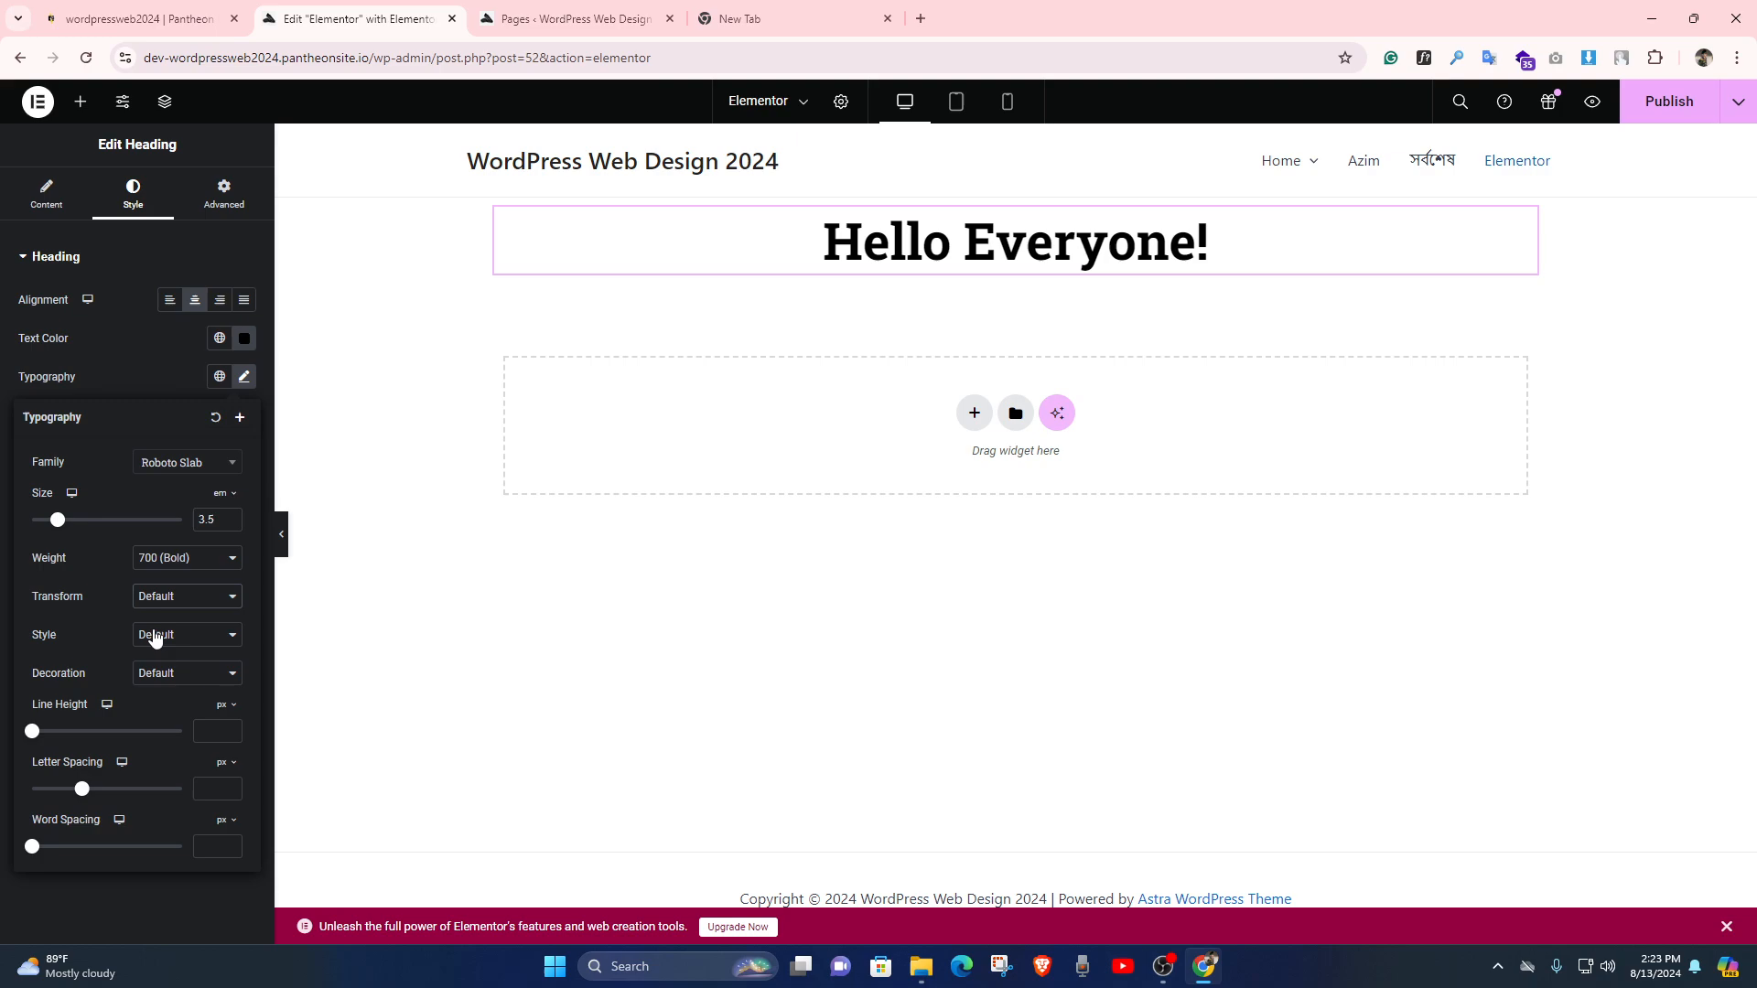
Try the Italic font style on the heading, and set the style to Normal
click(155, 637)
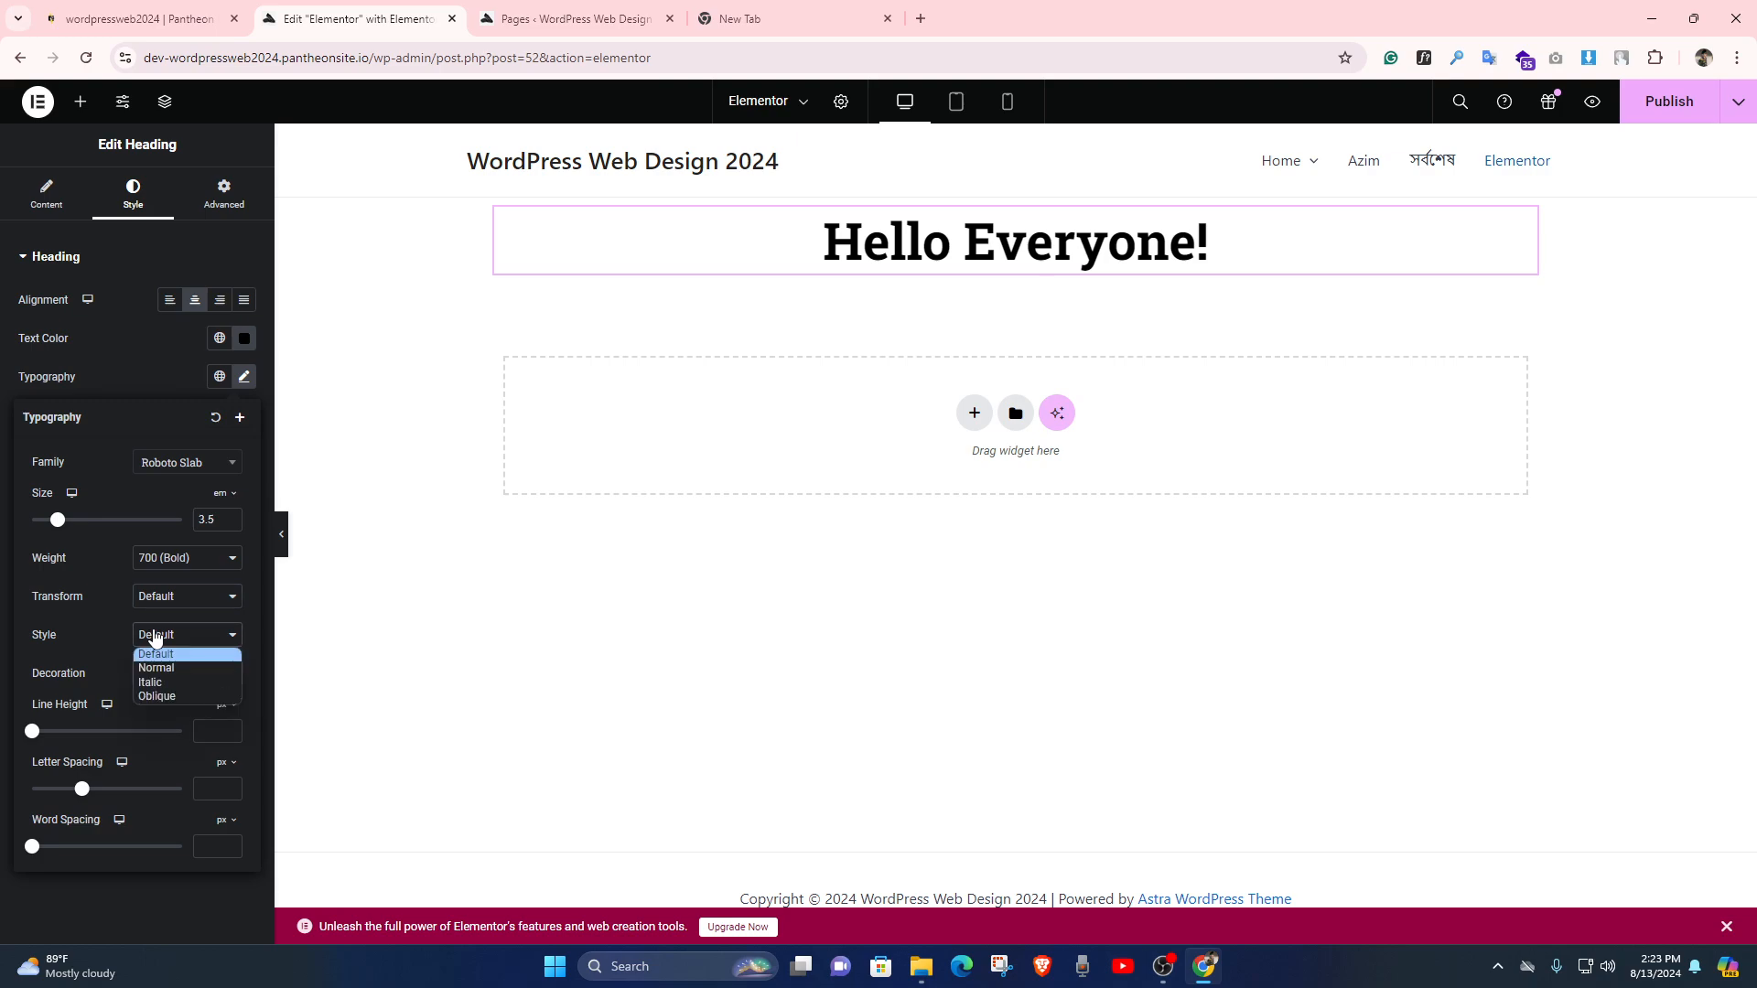
click(165, 683)
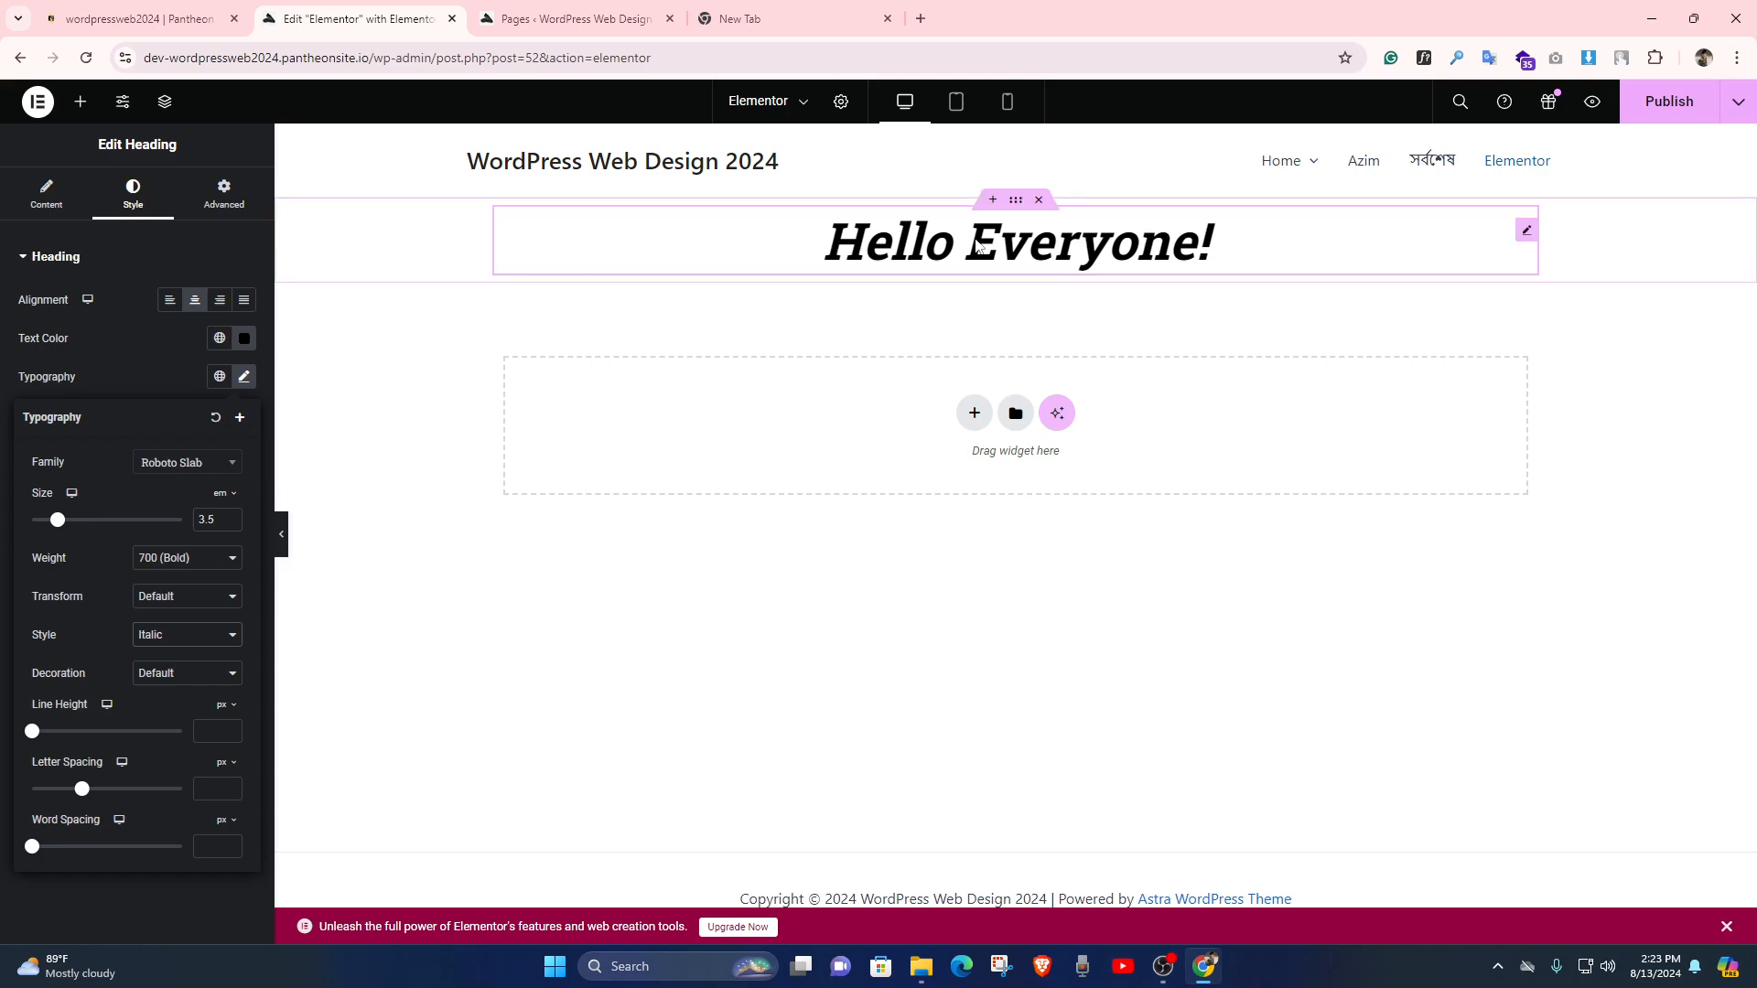
click(146, 635)
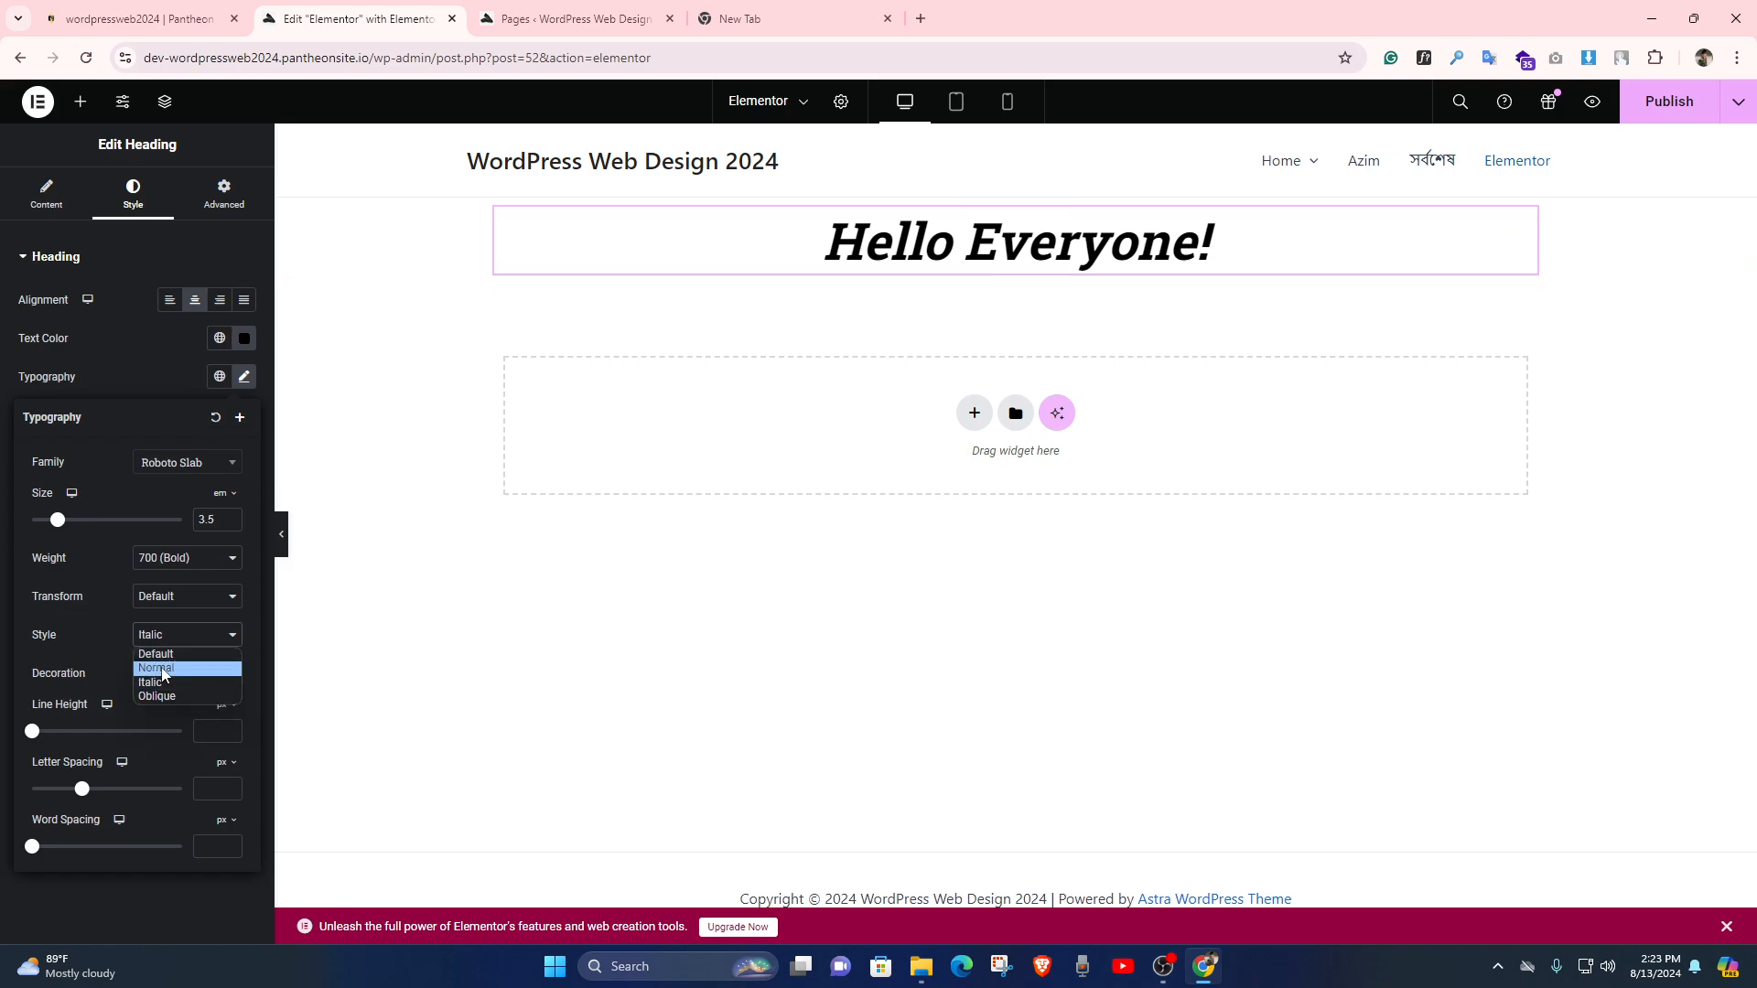
click(155, 668)
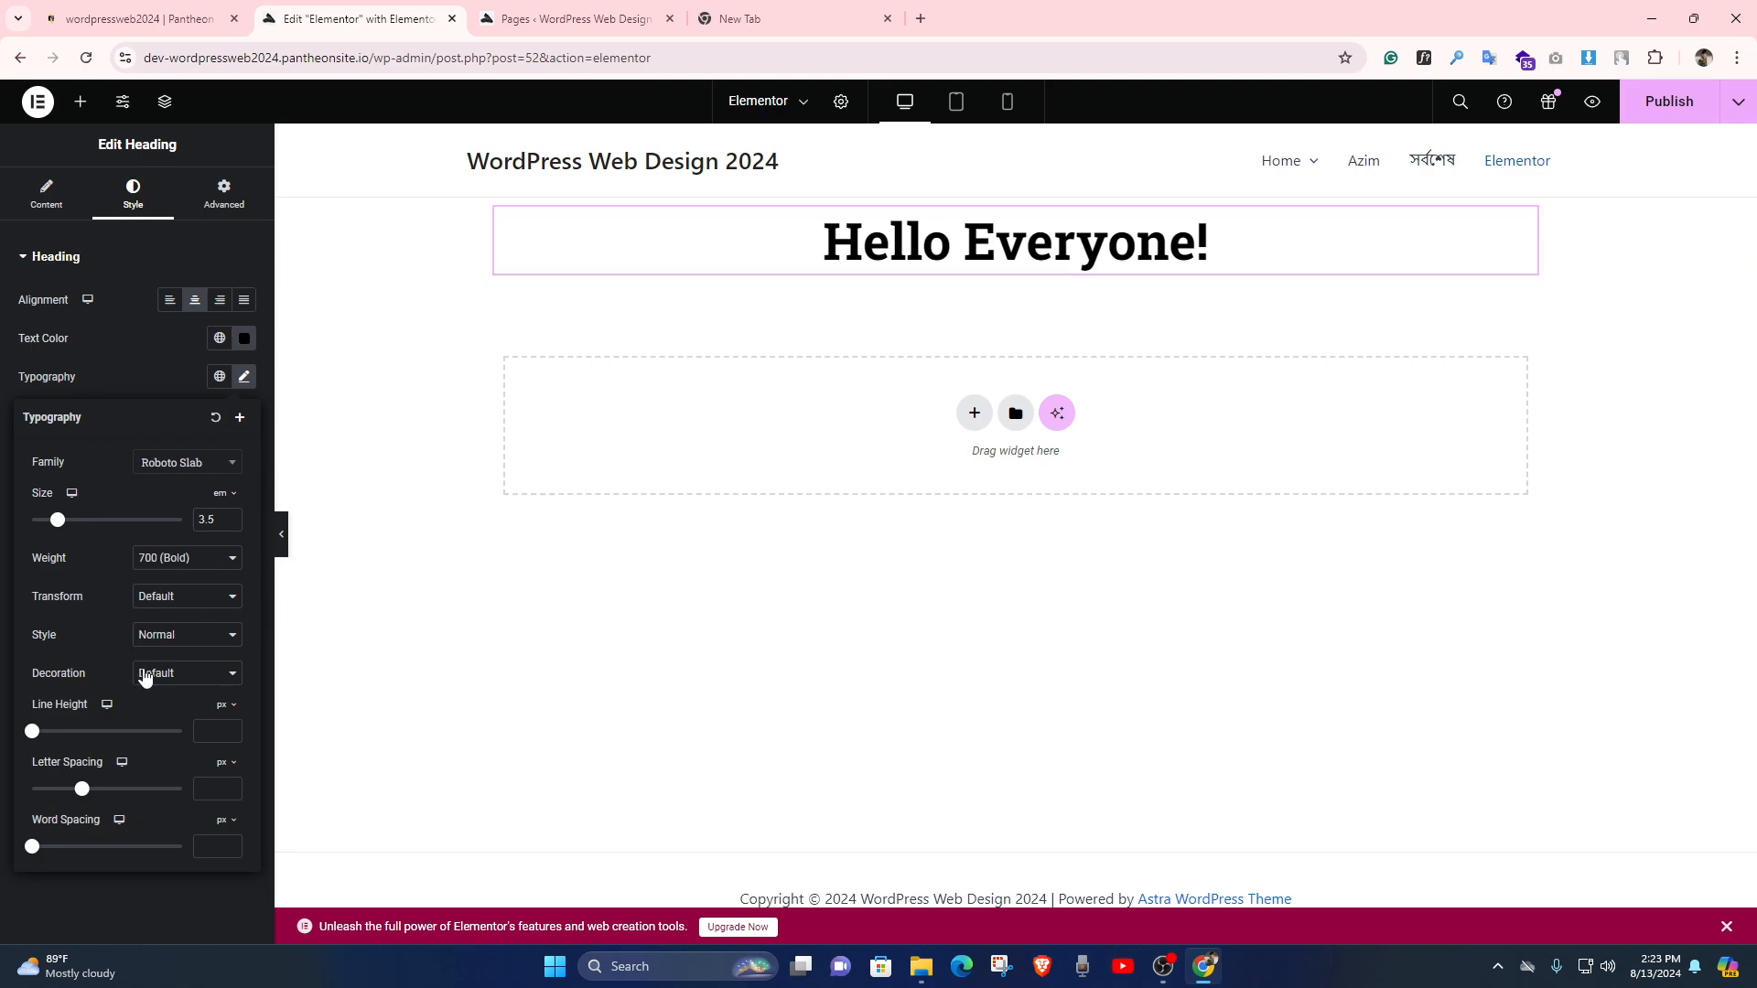
Try the Underline and Overline decorations on the heading, and set the decoration back to Default
click(161, 674)
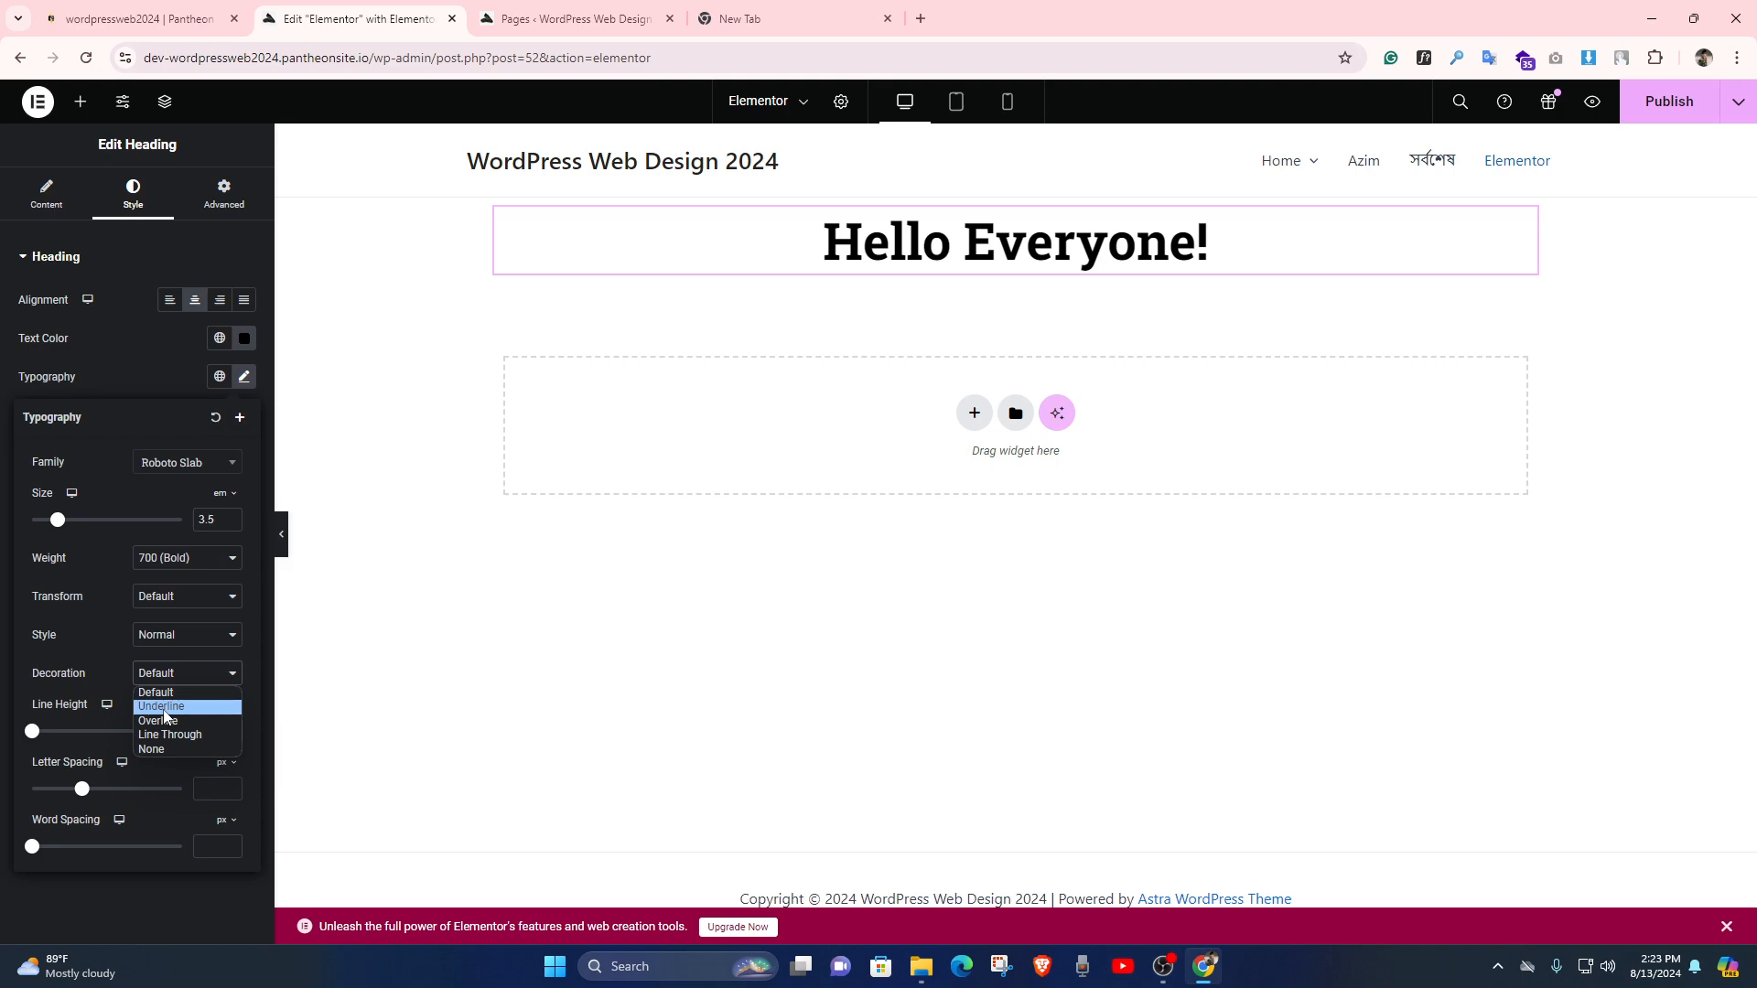
click(165, 710)
click(172, 676)
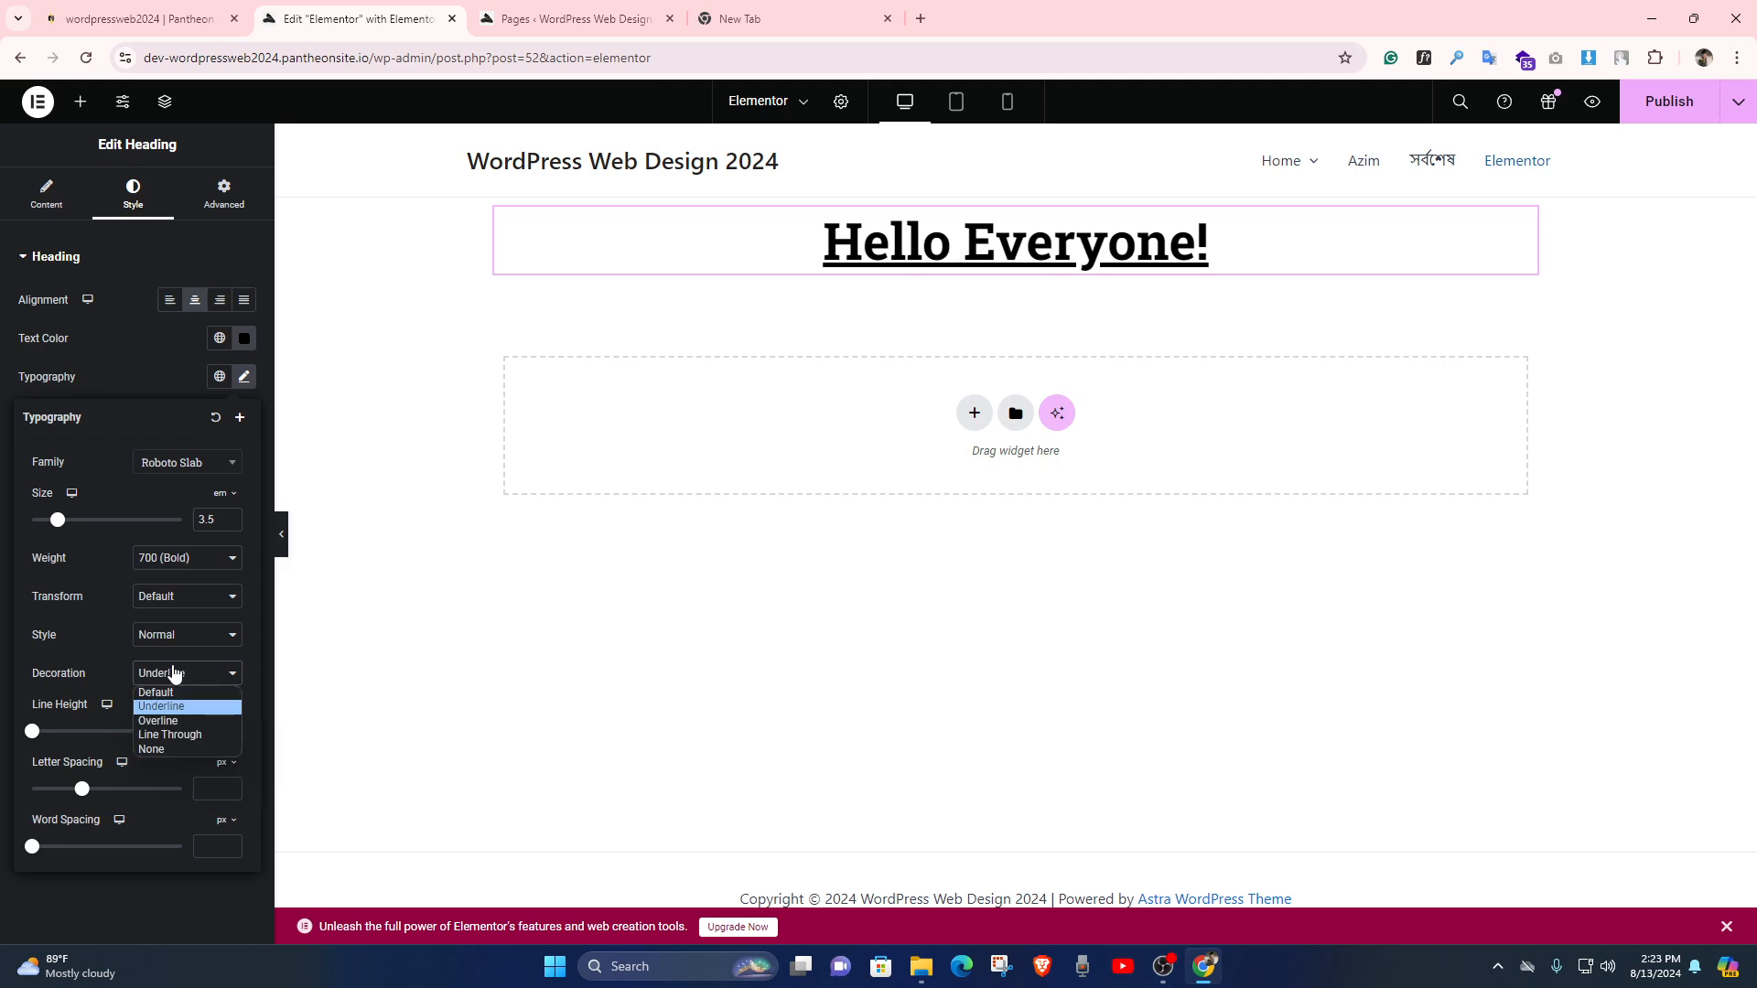
click(158, 723)
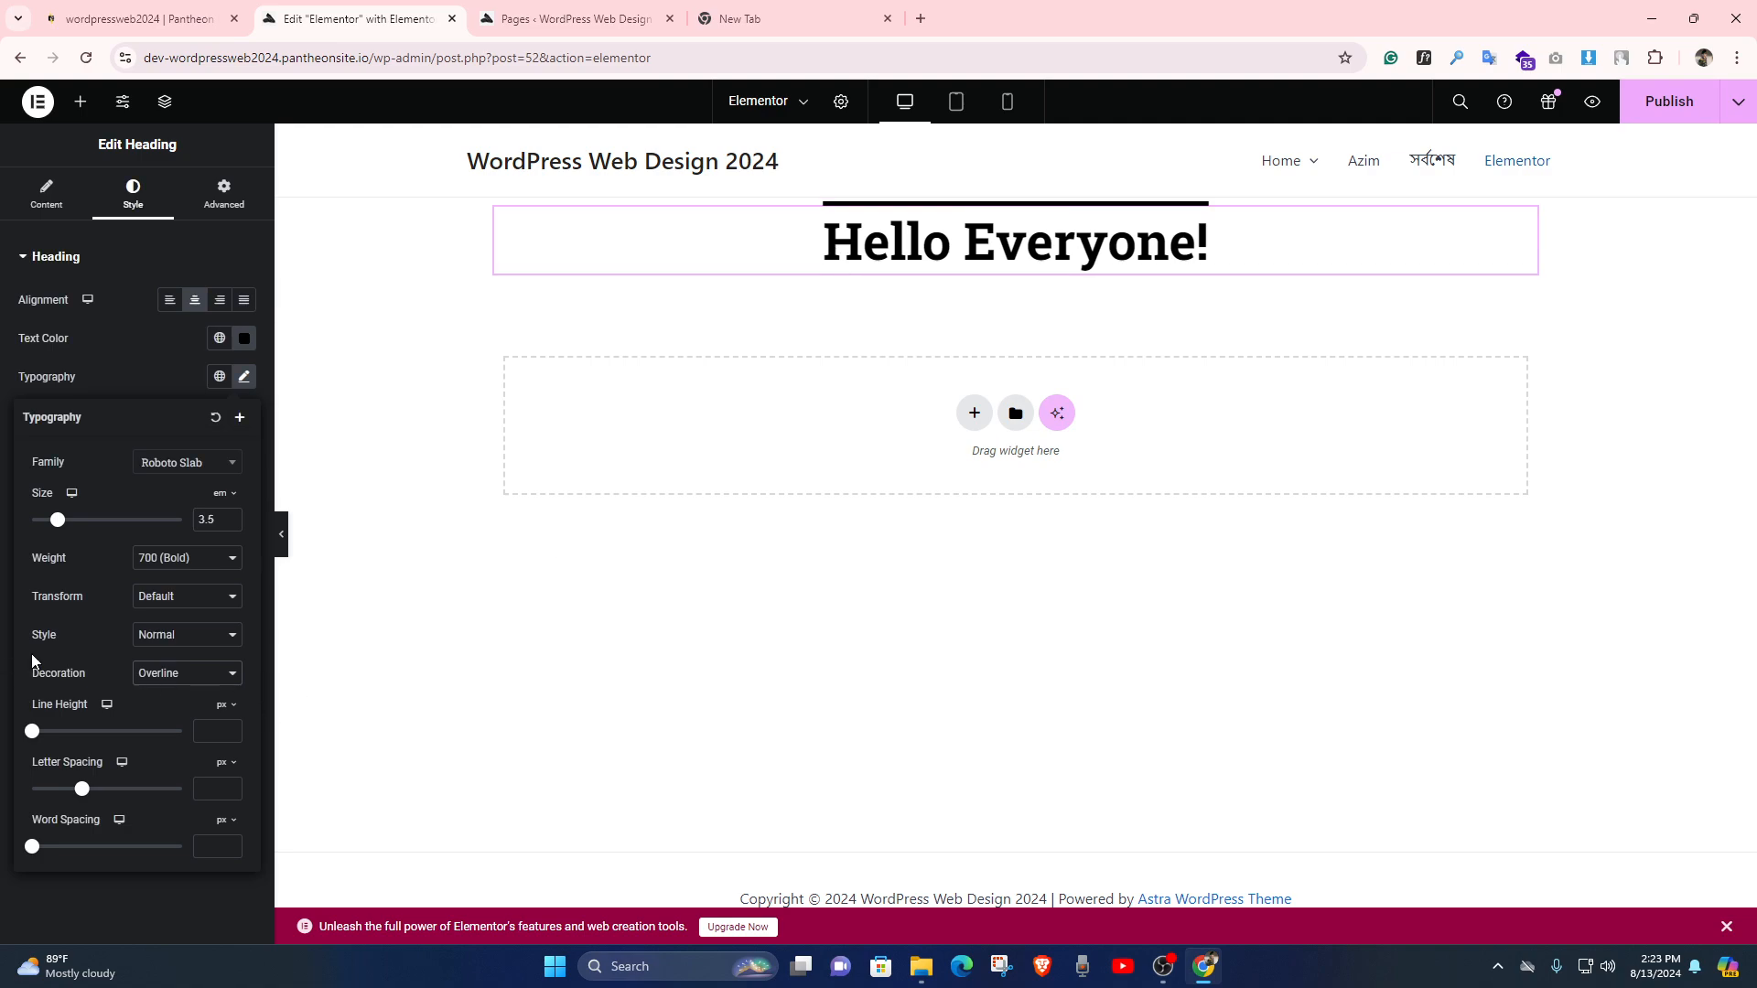
click(163, 677)
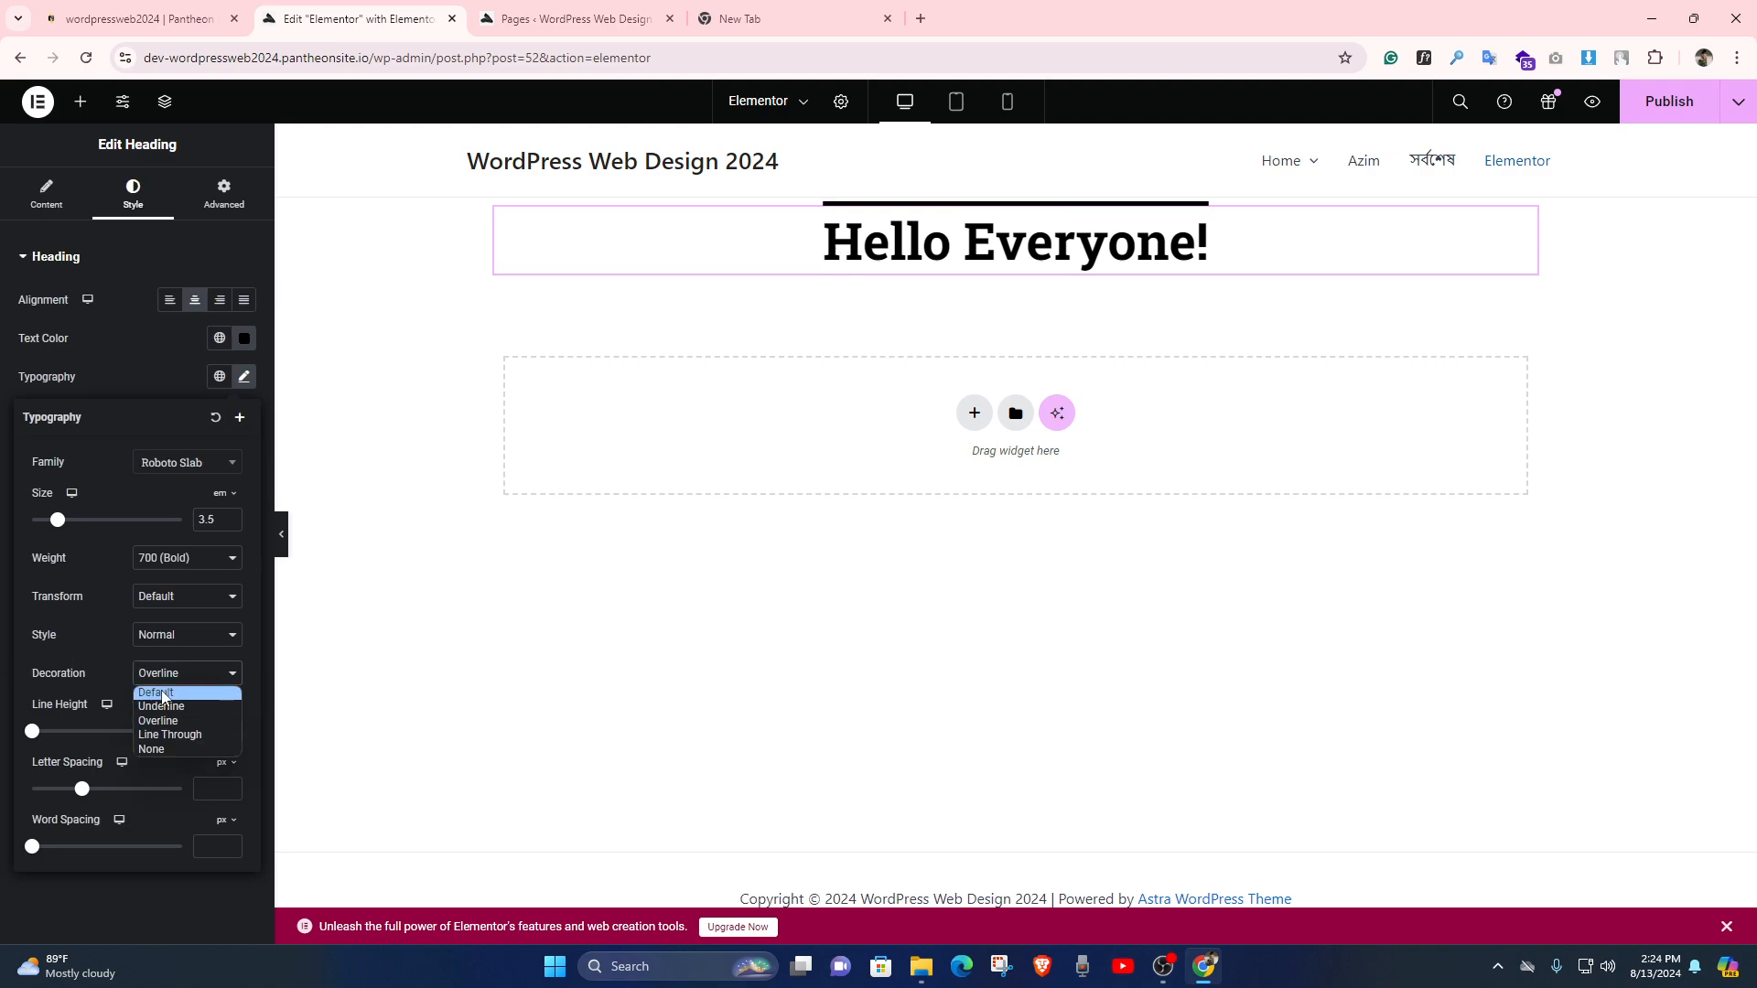
click(162, 694)
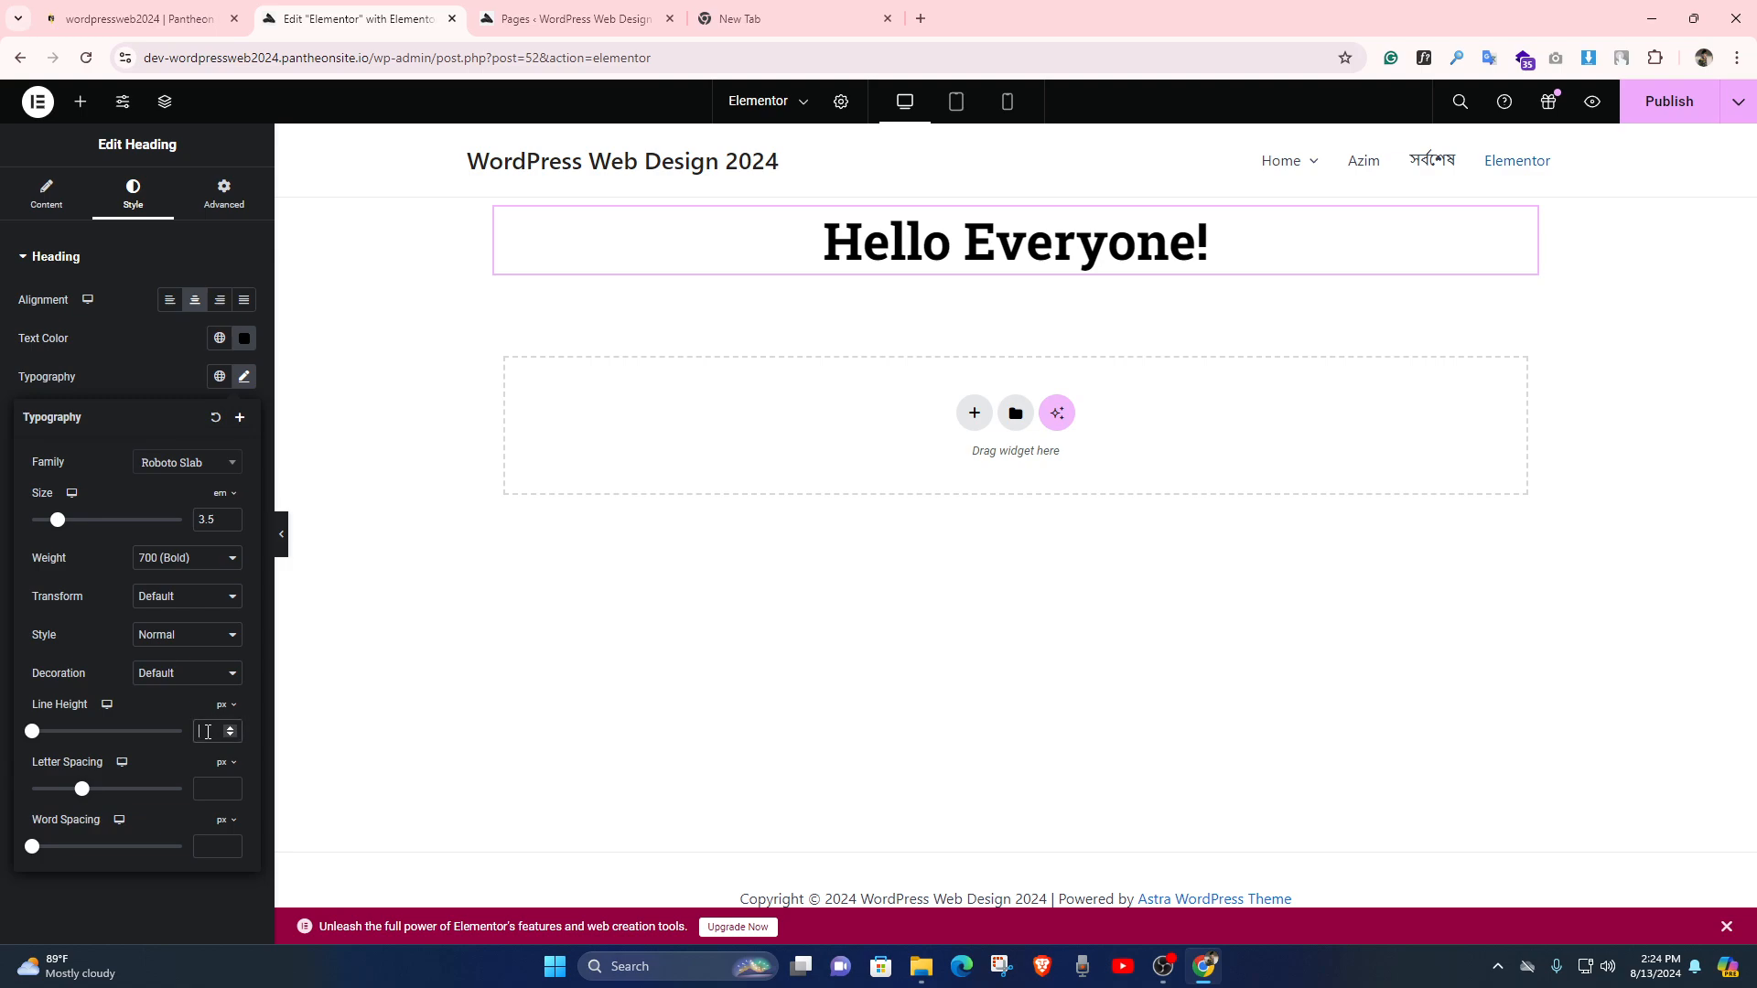
Set the heading's line height to 40 px and raise it gradually to 100 px
text(40)
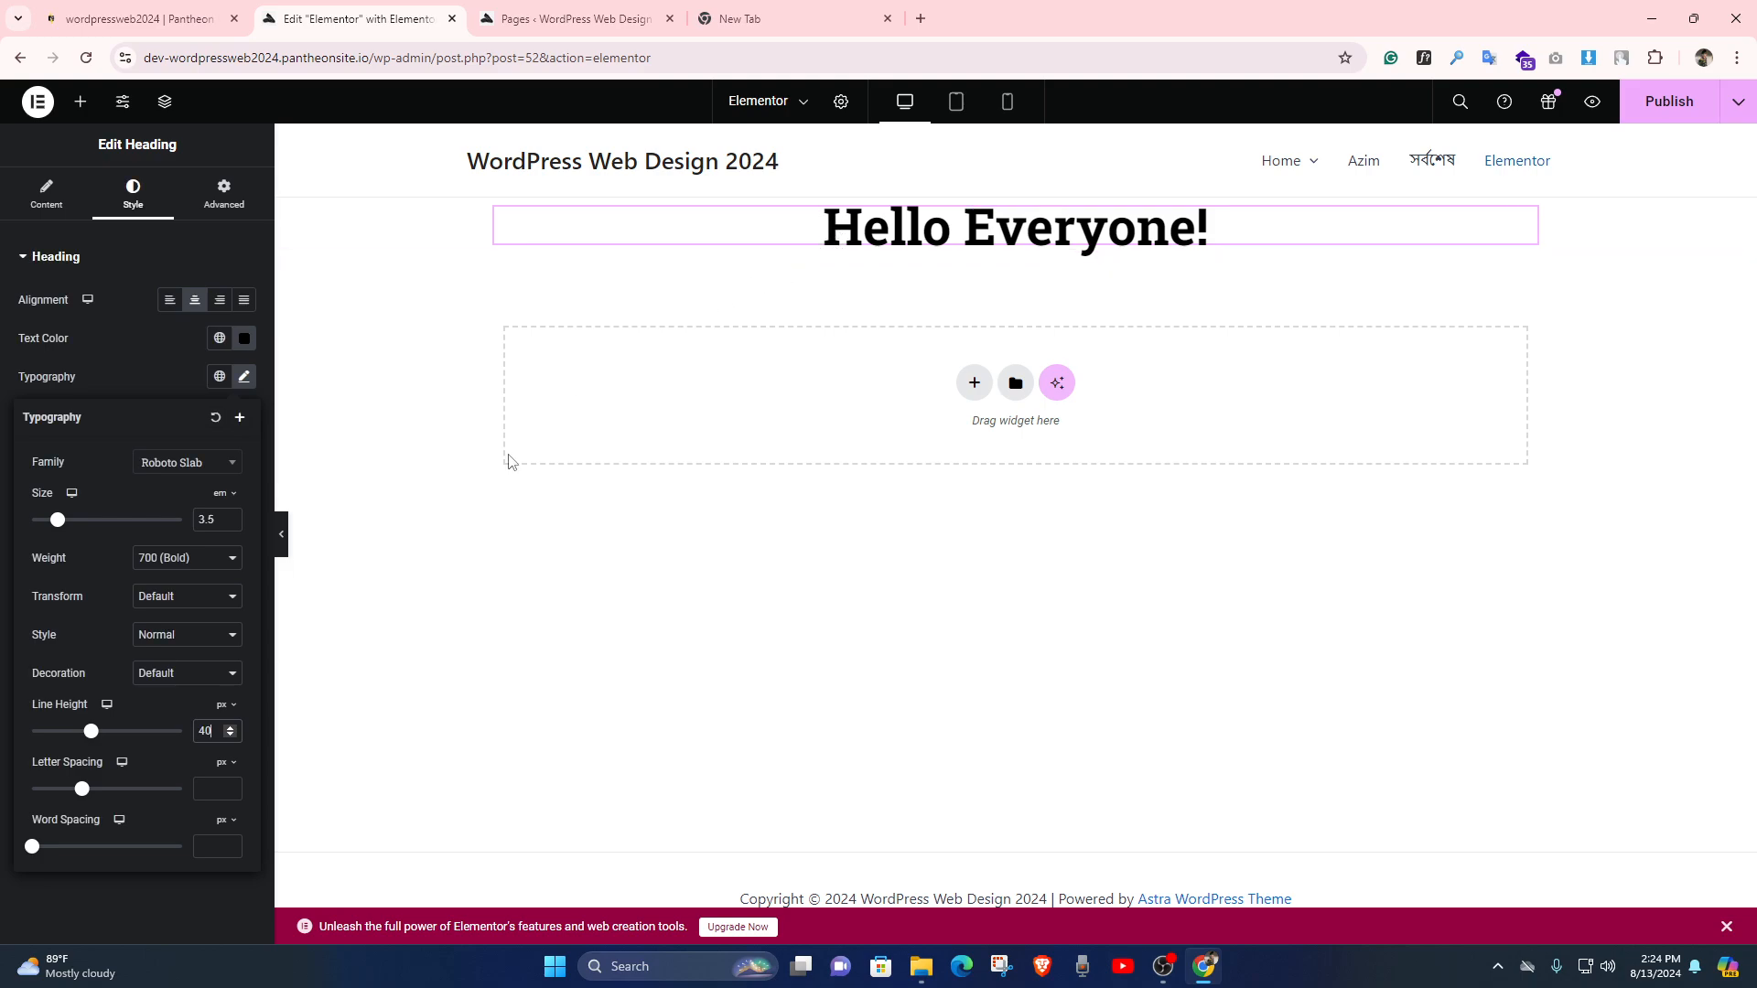
key(Up)
key(Up)
key(Up)
key(Up)
key(Up)
key(Up)
key(Up)
key(Up)
key(Up)
key(Up)
key(Up)
key(Up)
key(Up)
key(Up)
key(Up)
key(Up)
key(Up)
key(Up)
key(Up)
key(Up)
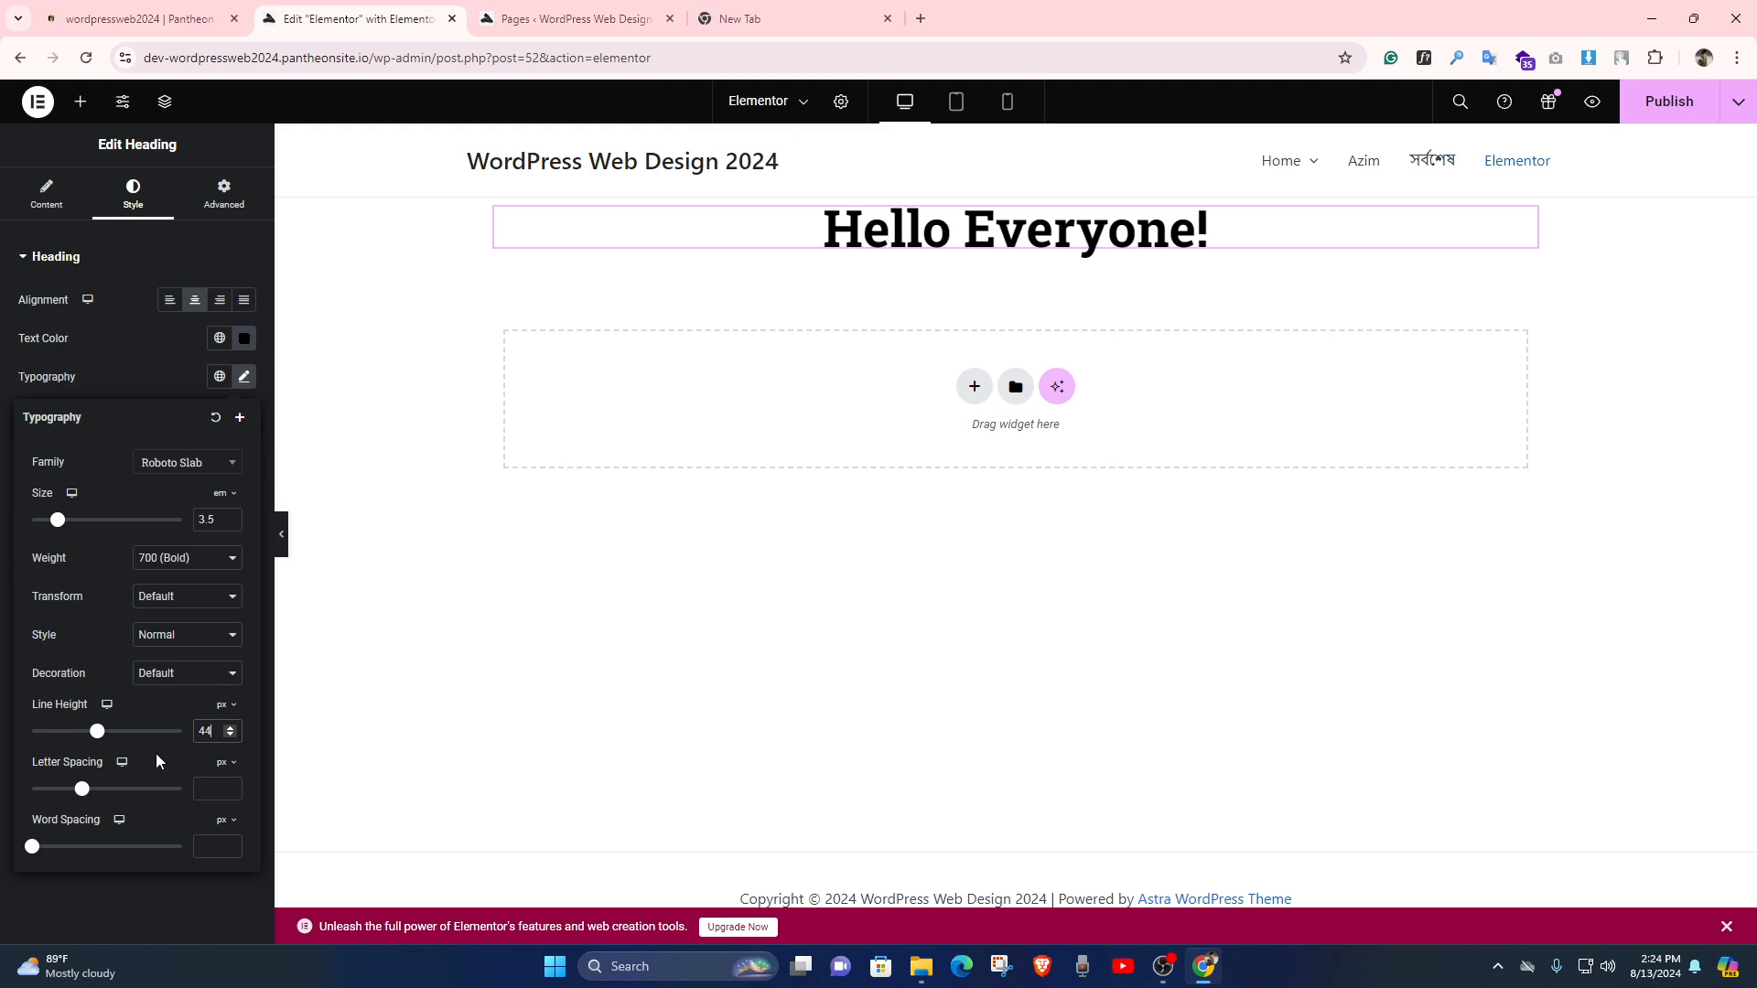
key(Up)
key(Up)
key(Up)
key(Up)
key(Up)
key(Up)
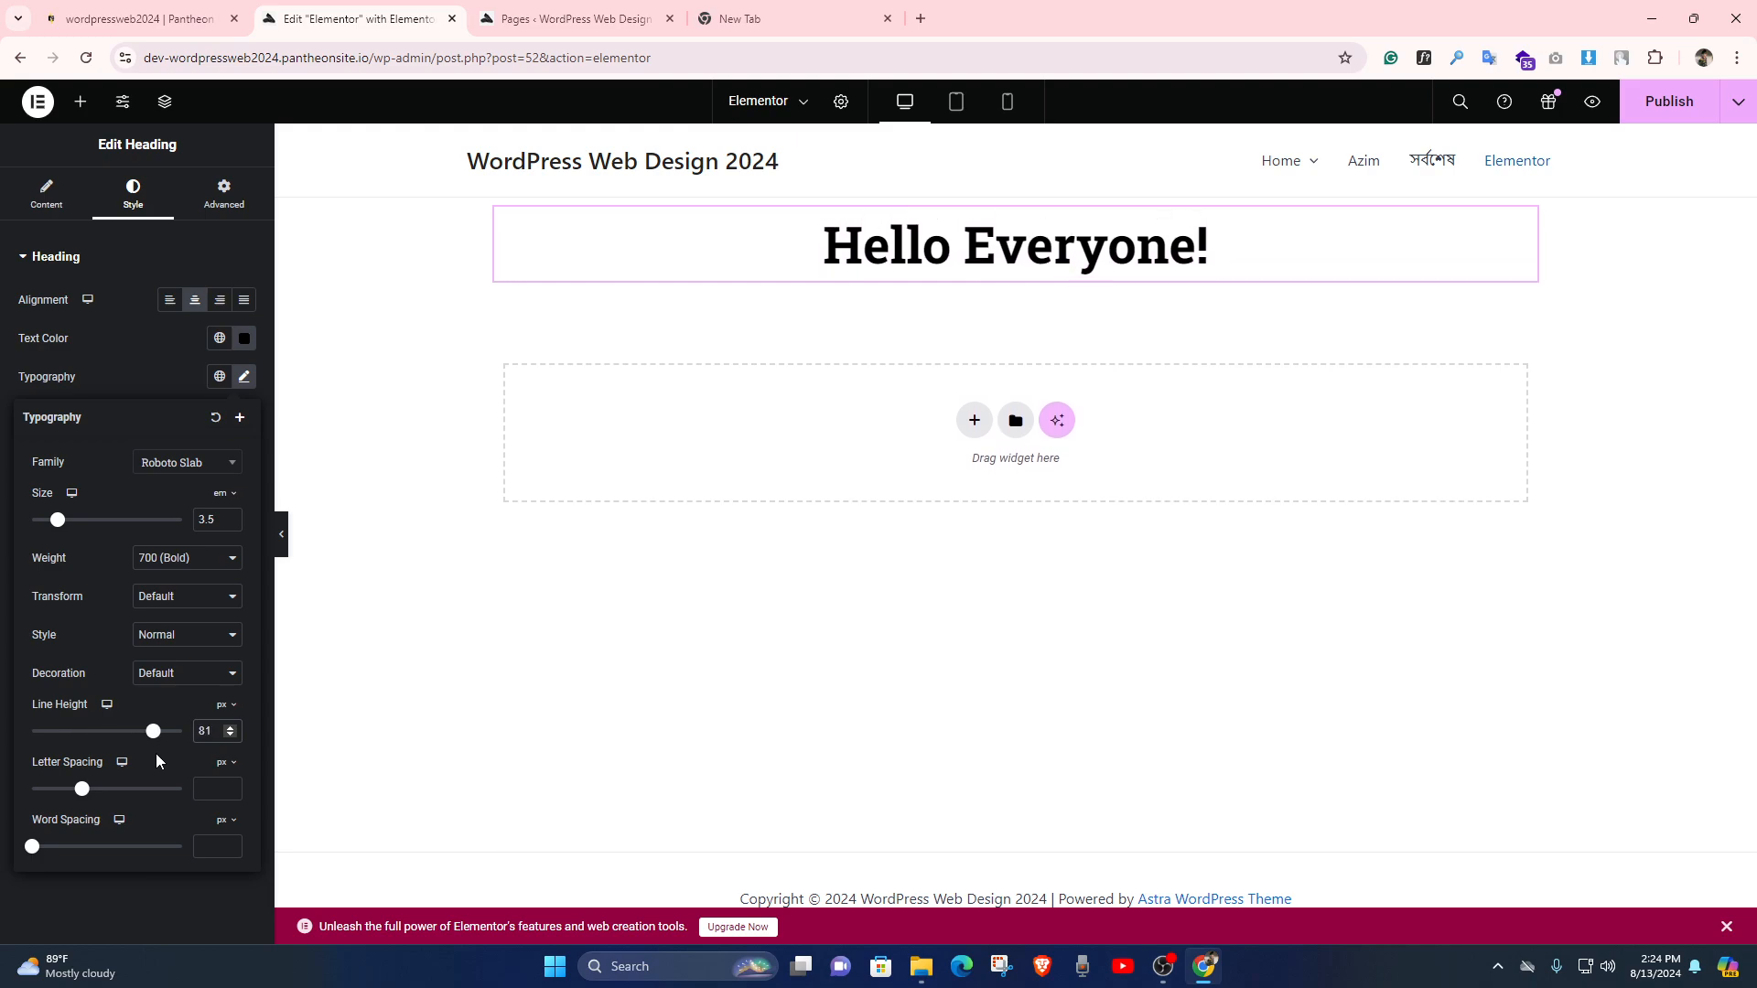
key(Up)
key(Up)
key(Up)
key(Up)
key(Up)
key(Up)
key(Up)
key(Up)
key(Up)
key(Up)
key(Up)
key(Up)
key(Up)
key(Up)
key(Up)
key(Up)
key(Up)
key(Up)
key(Up)
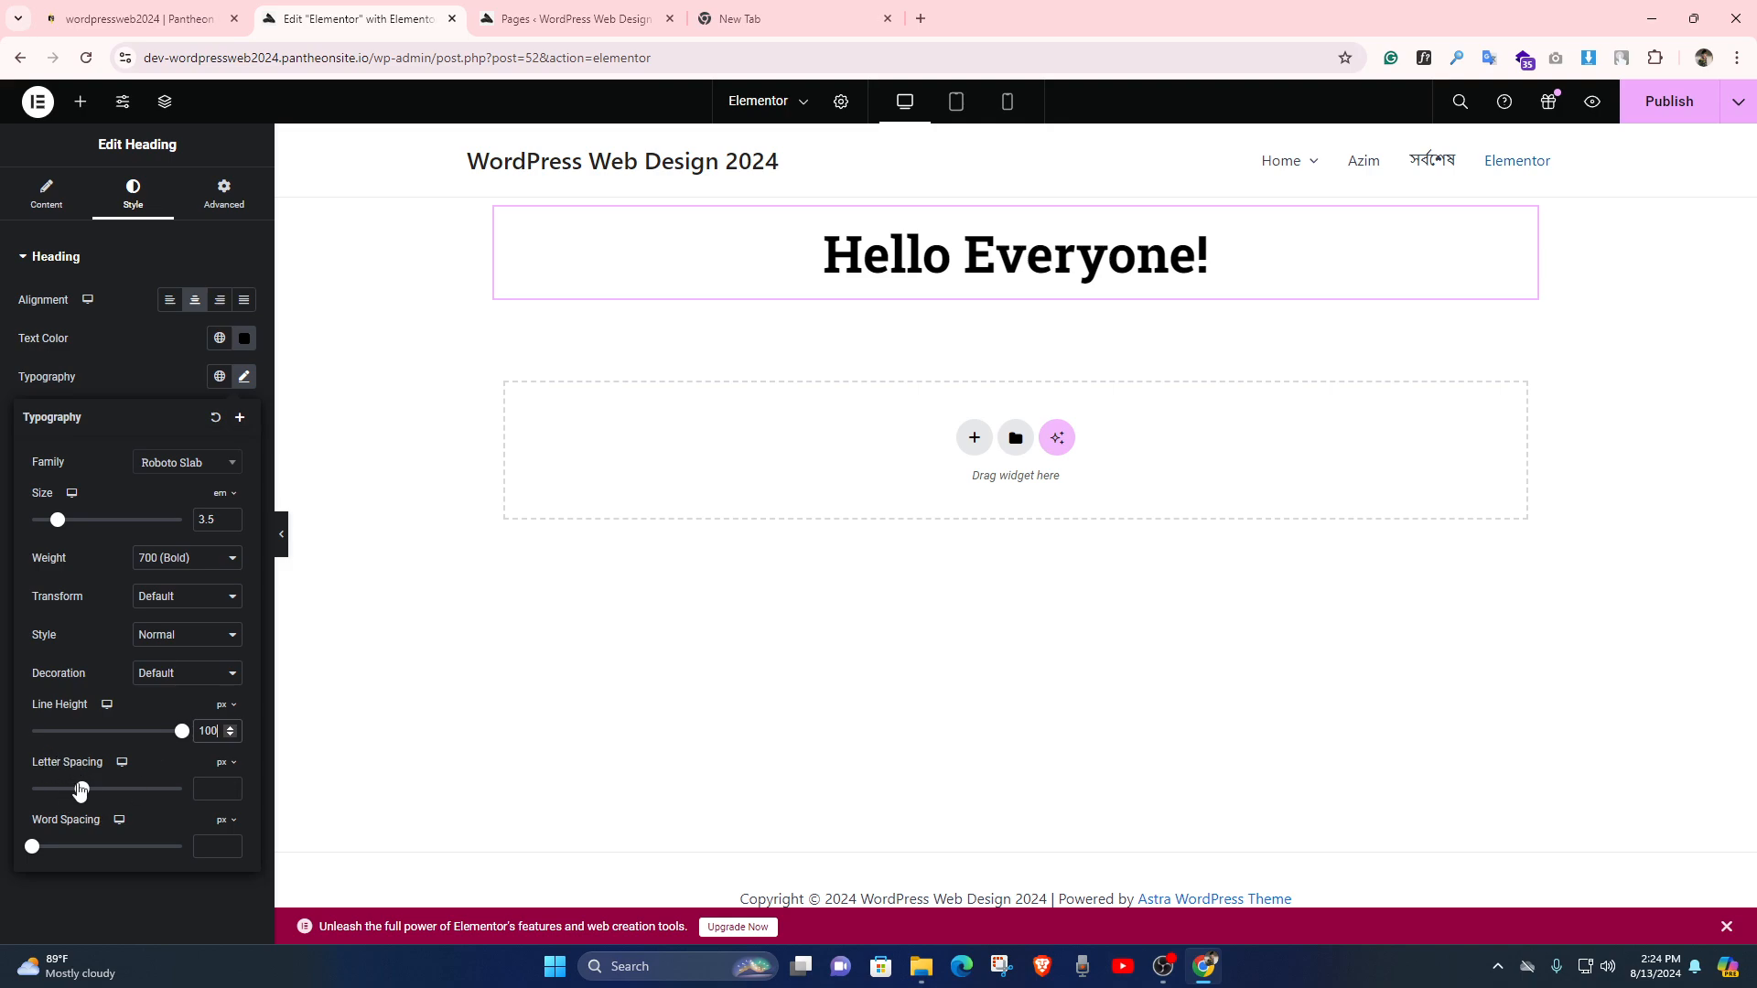
Try a letter spacing of 10 px and a word spacing of 12 px on the heading, clearing each value
drag(82, 788, 205, 780)
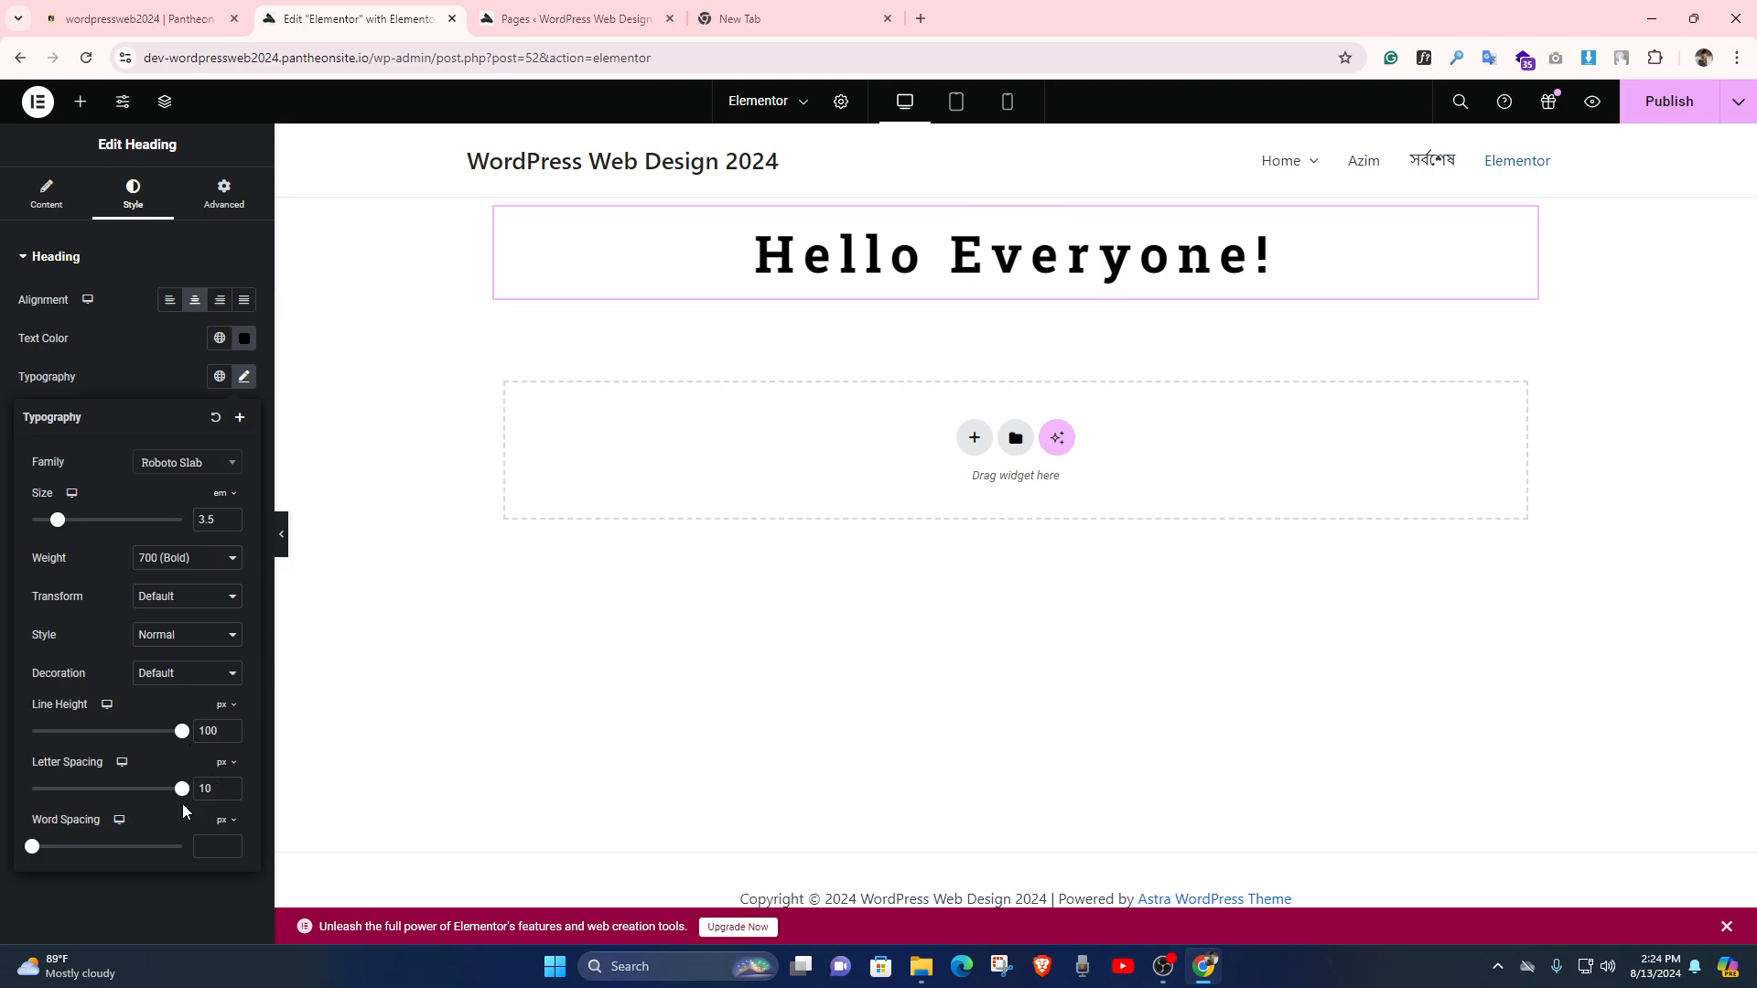
mouse_move(182, 788)
mouse_down()
mouse_move(101, 789)
mouse_move(86, 821)
mouse_move(194, 794)
mouse_move(170, 810)
mouse_move(184, 787)
mouse_up()
key(BackSpace)
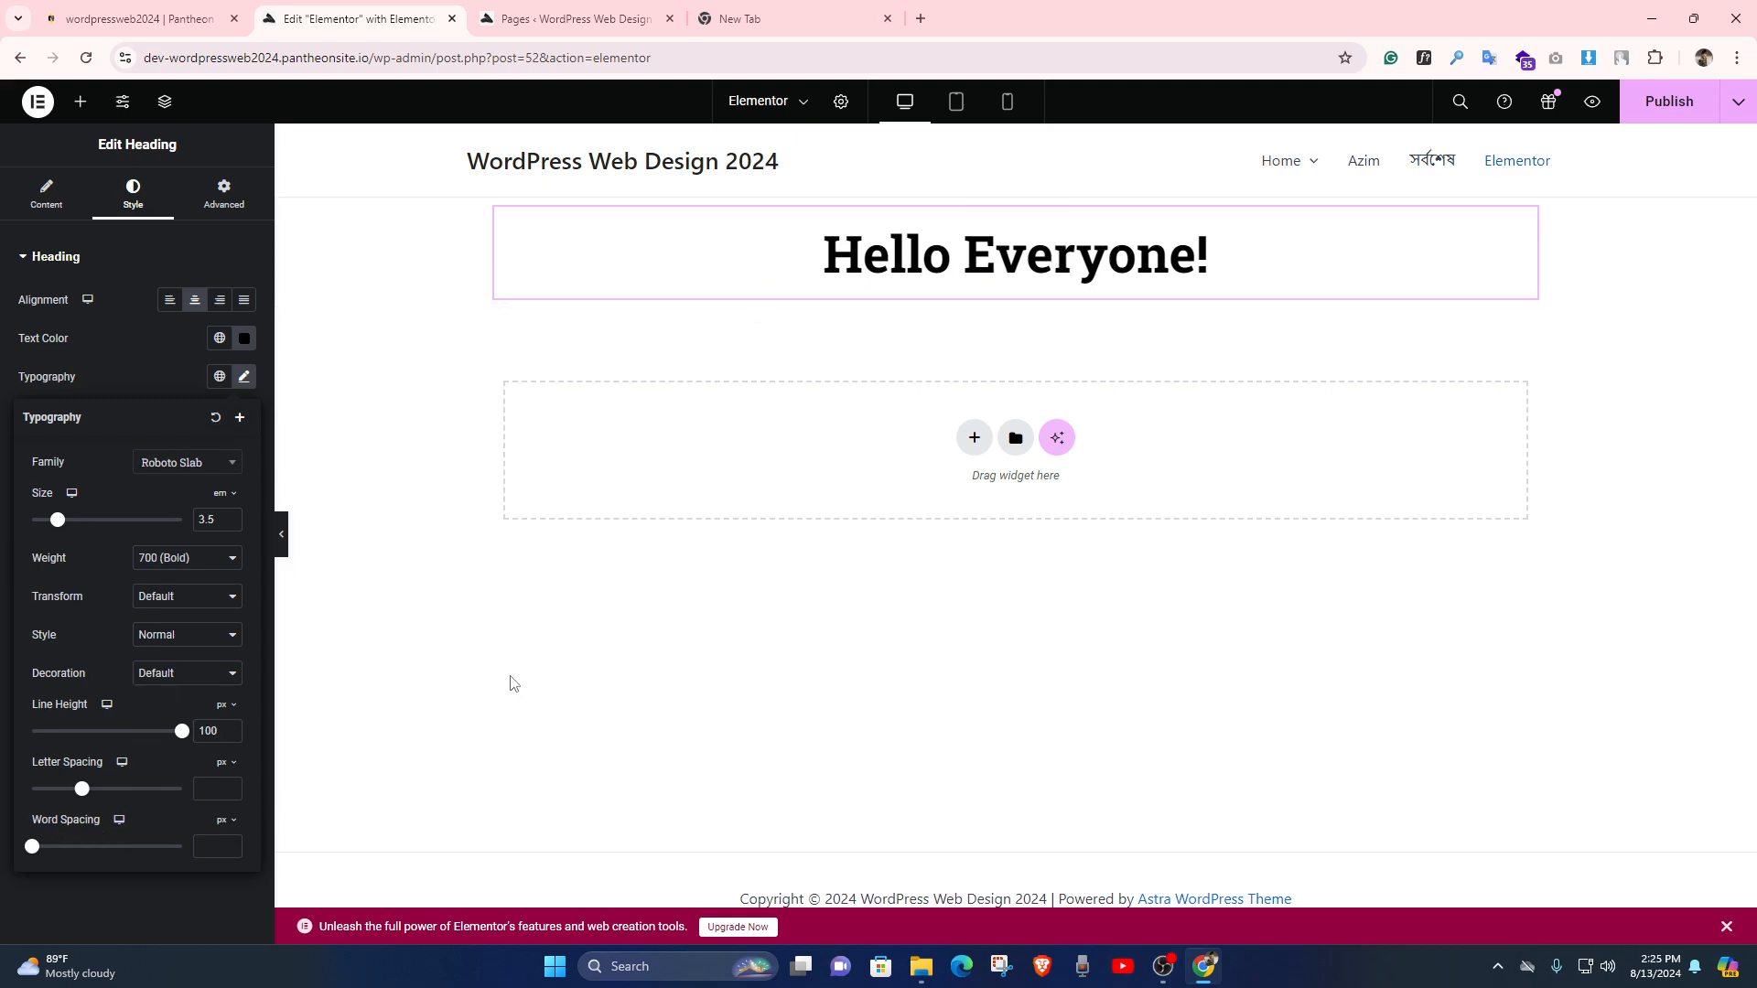
drag(32, 845, 67, 845)
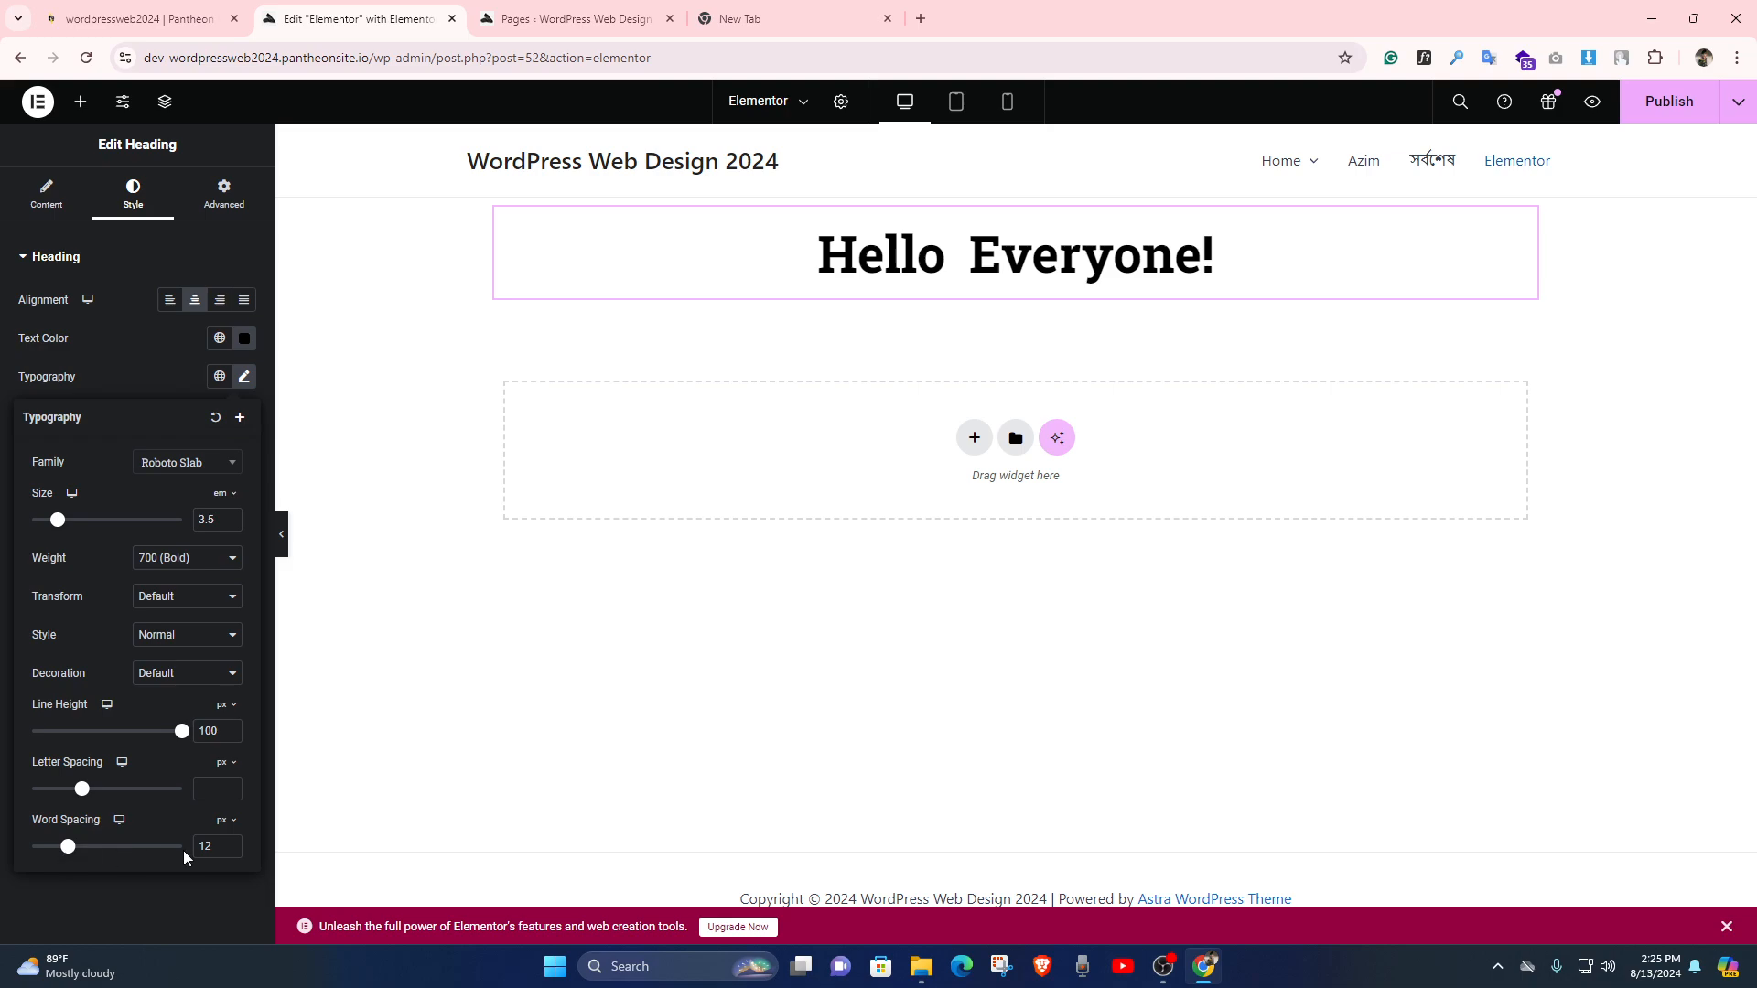
key(BackSpace)
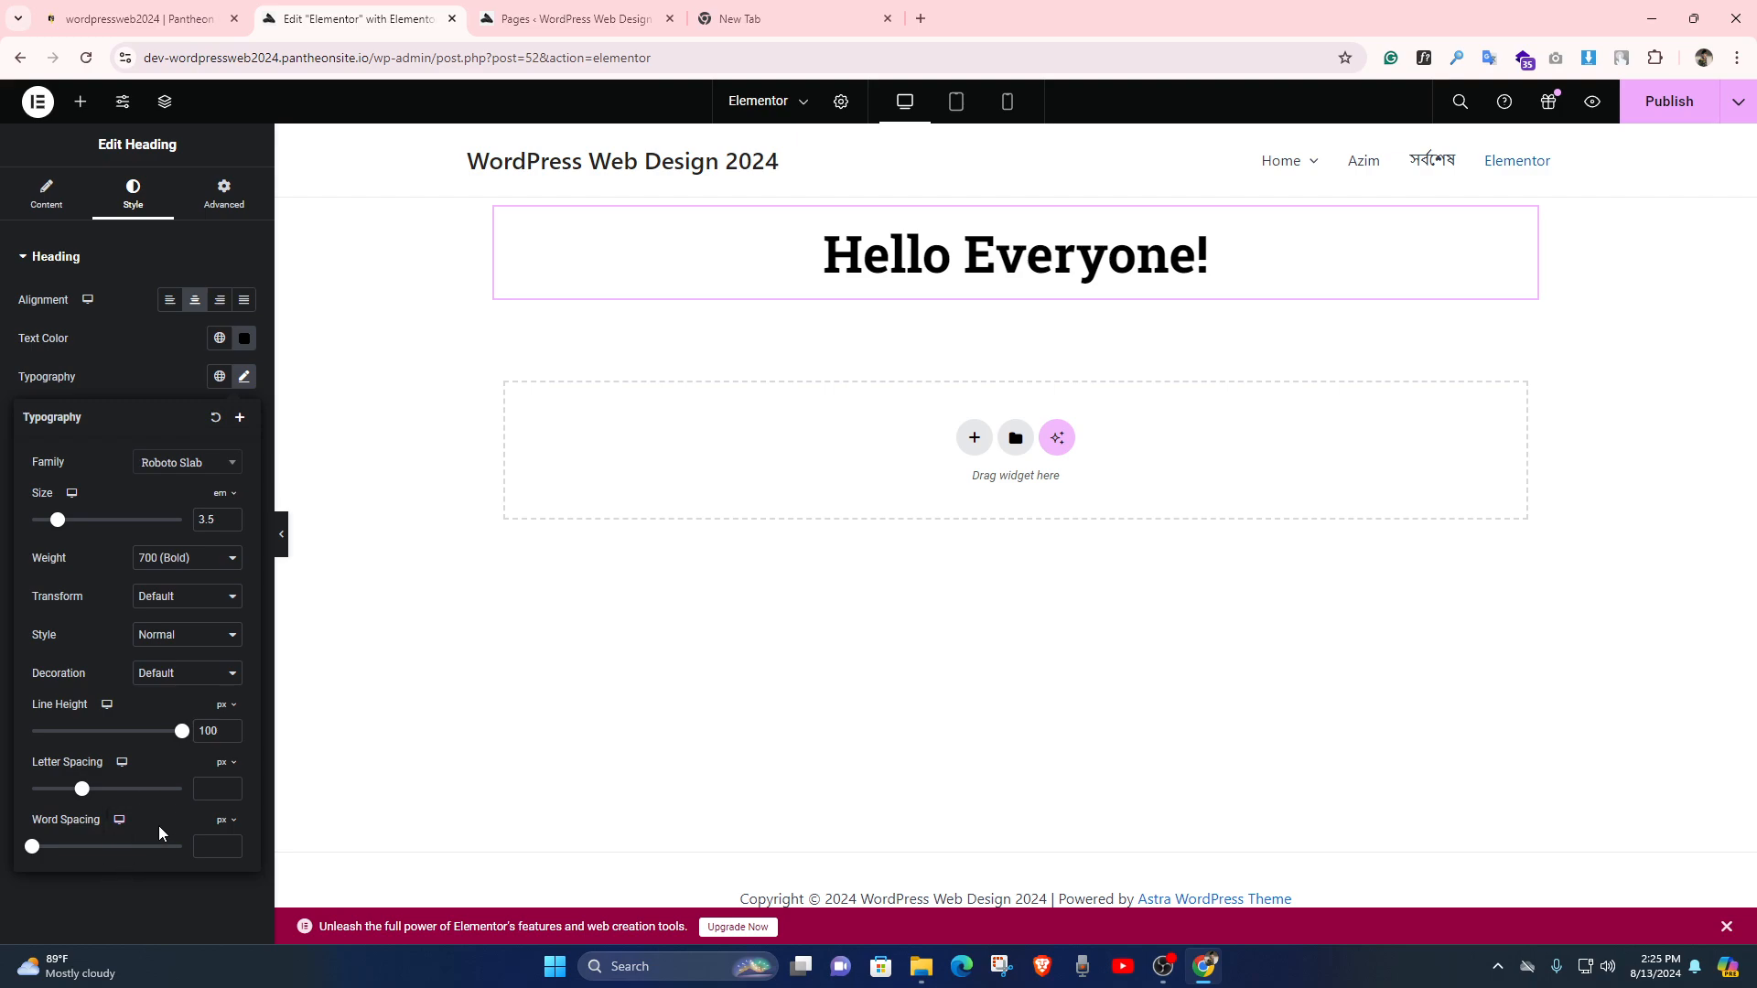
Preview the heading in the tablet and mobile layouts, and return to the desktop layout
click(108, 712)
click(106, 732)
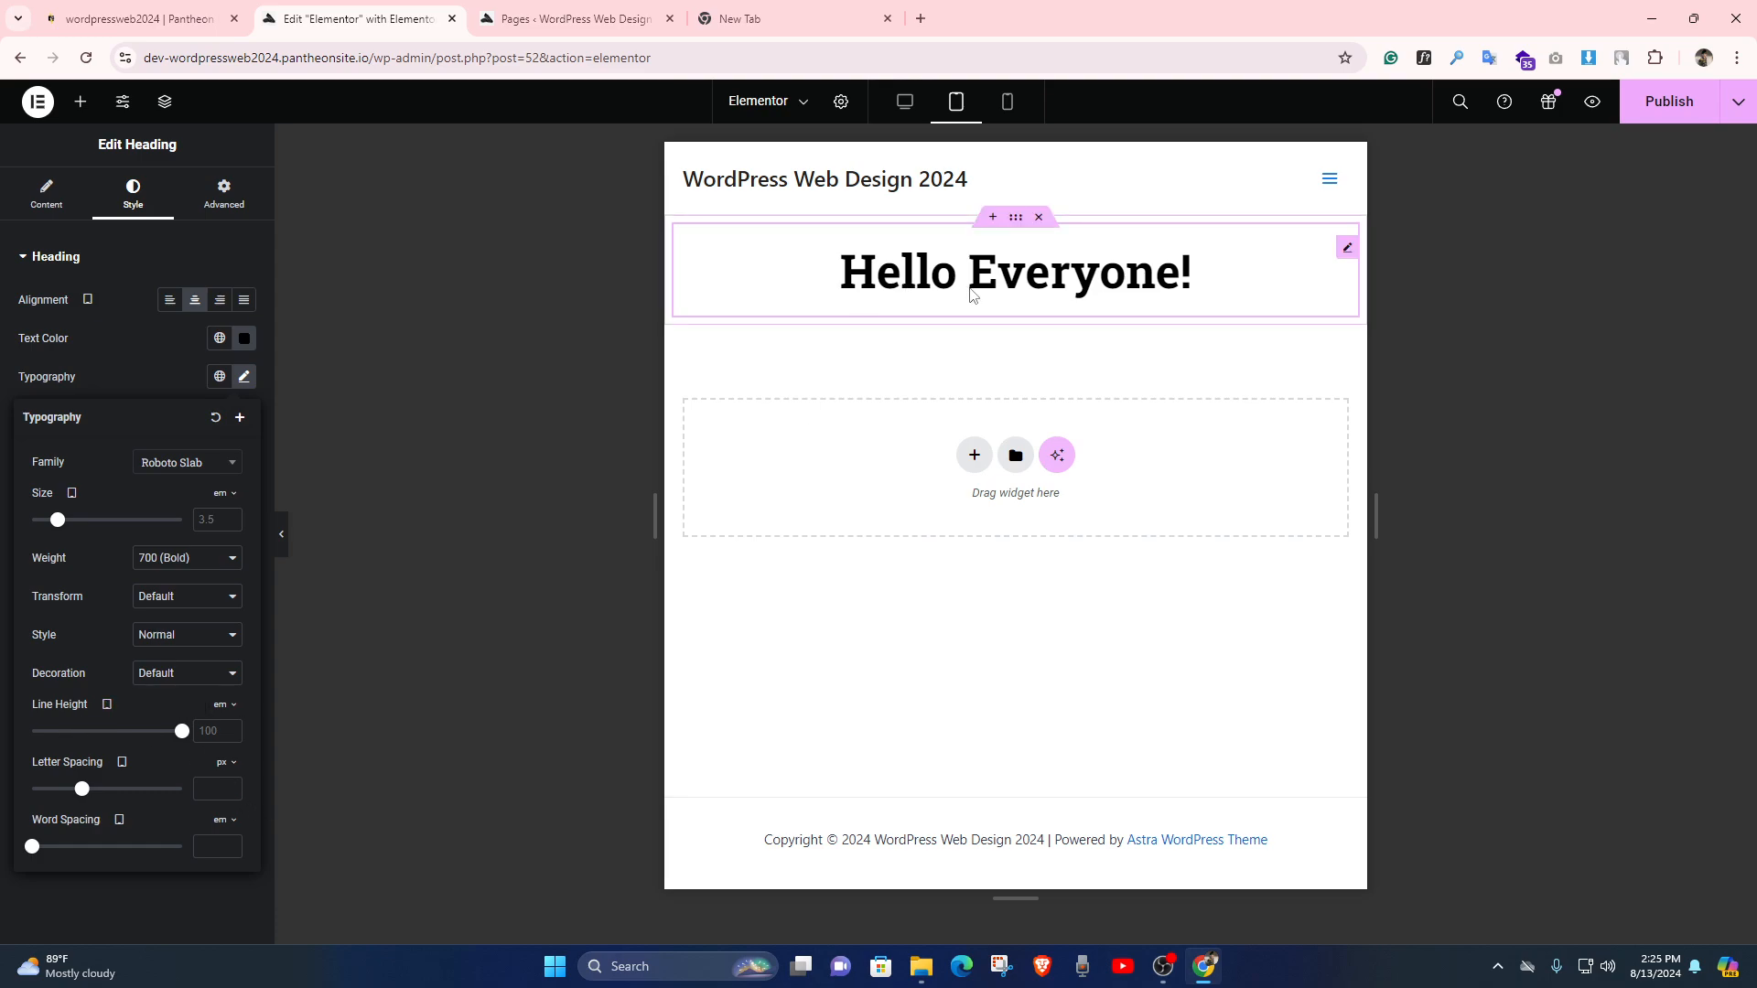
click(107, 704)
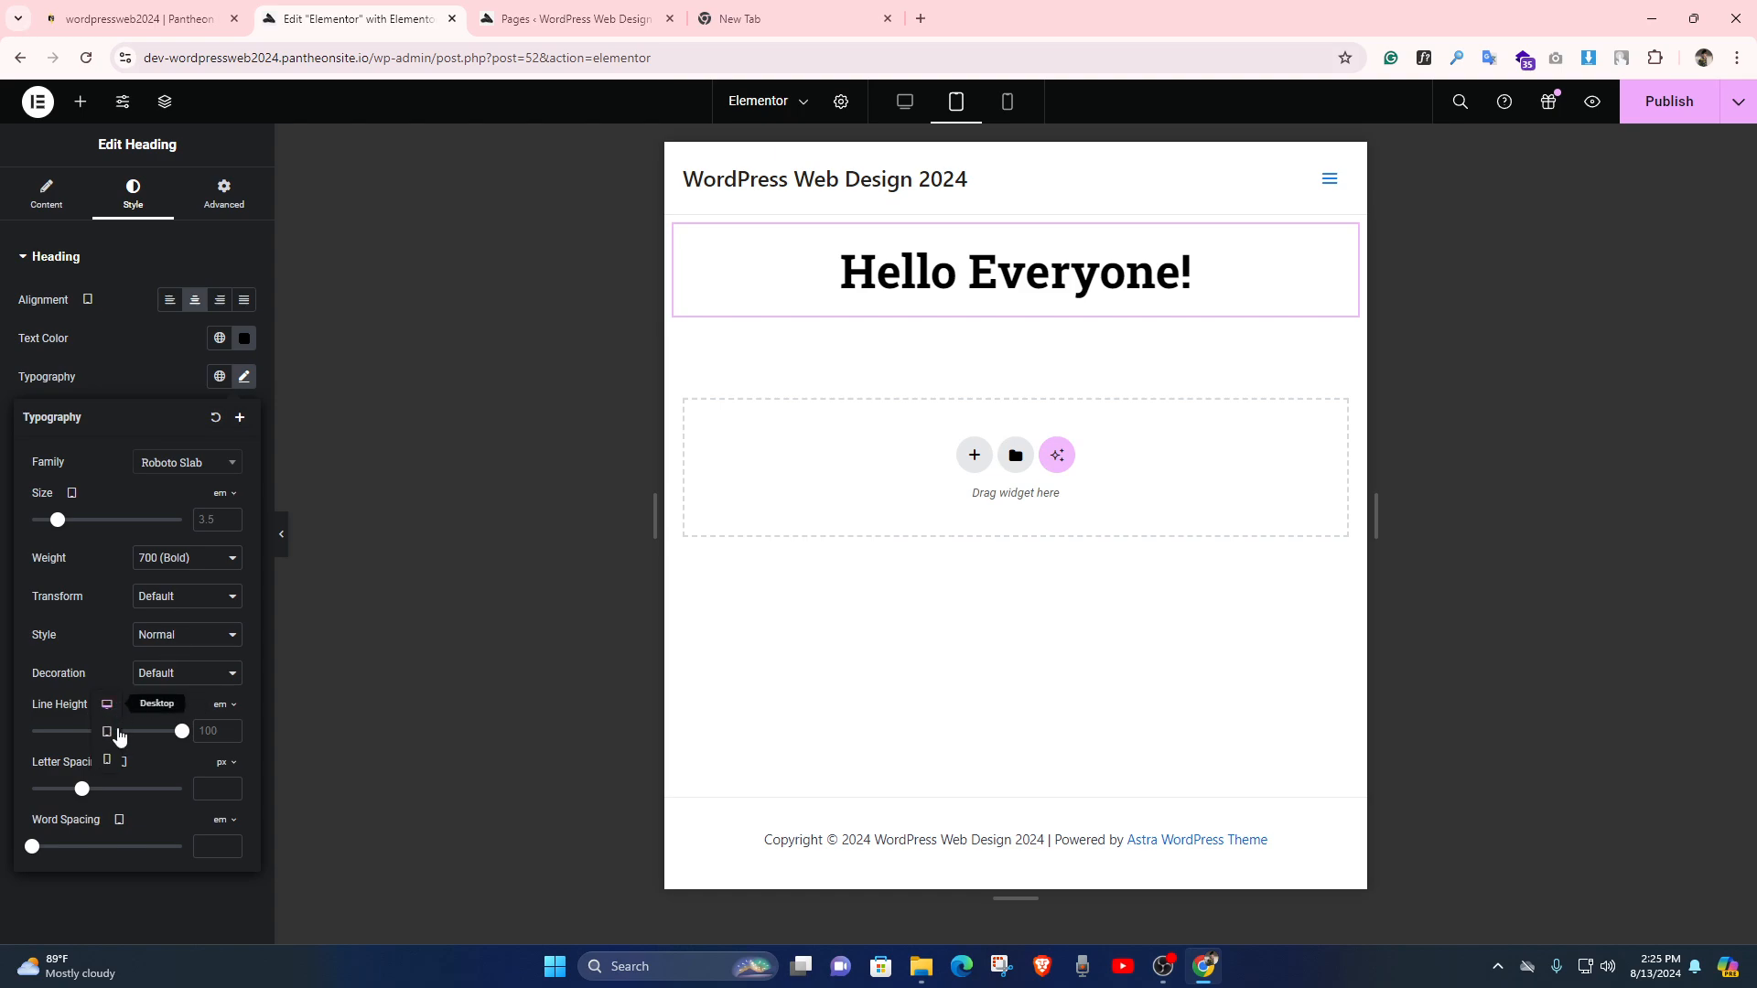
click(108, 760)
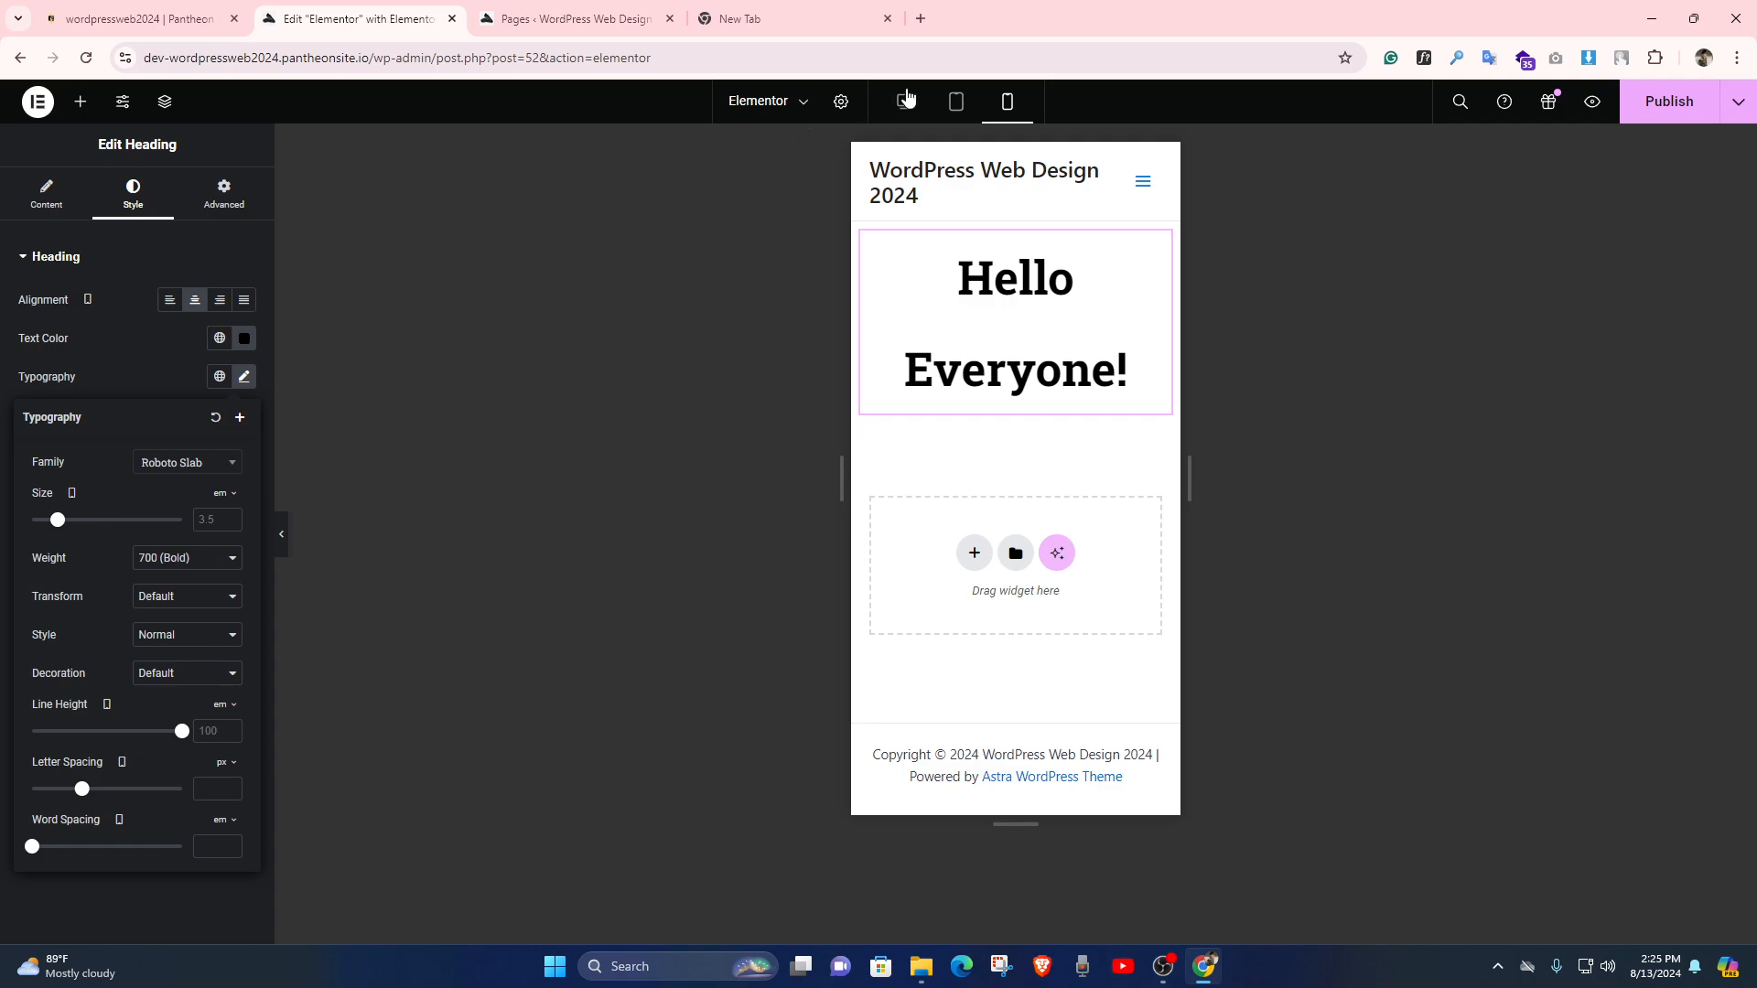
click(904, 102)
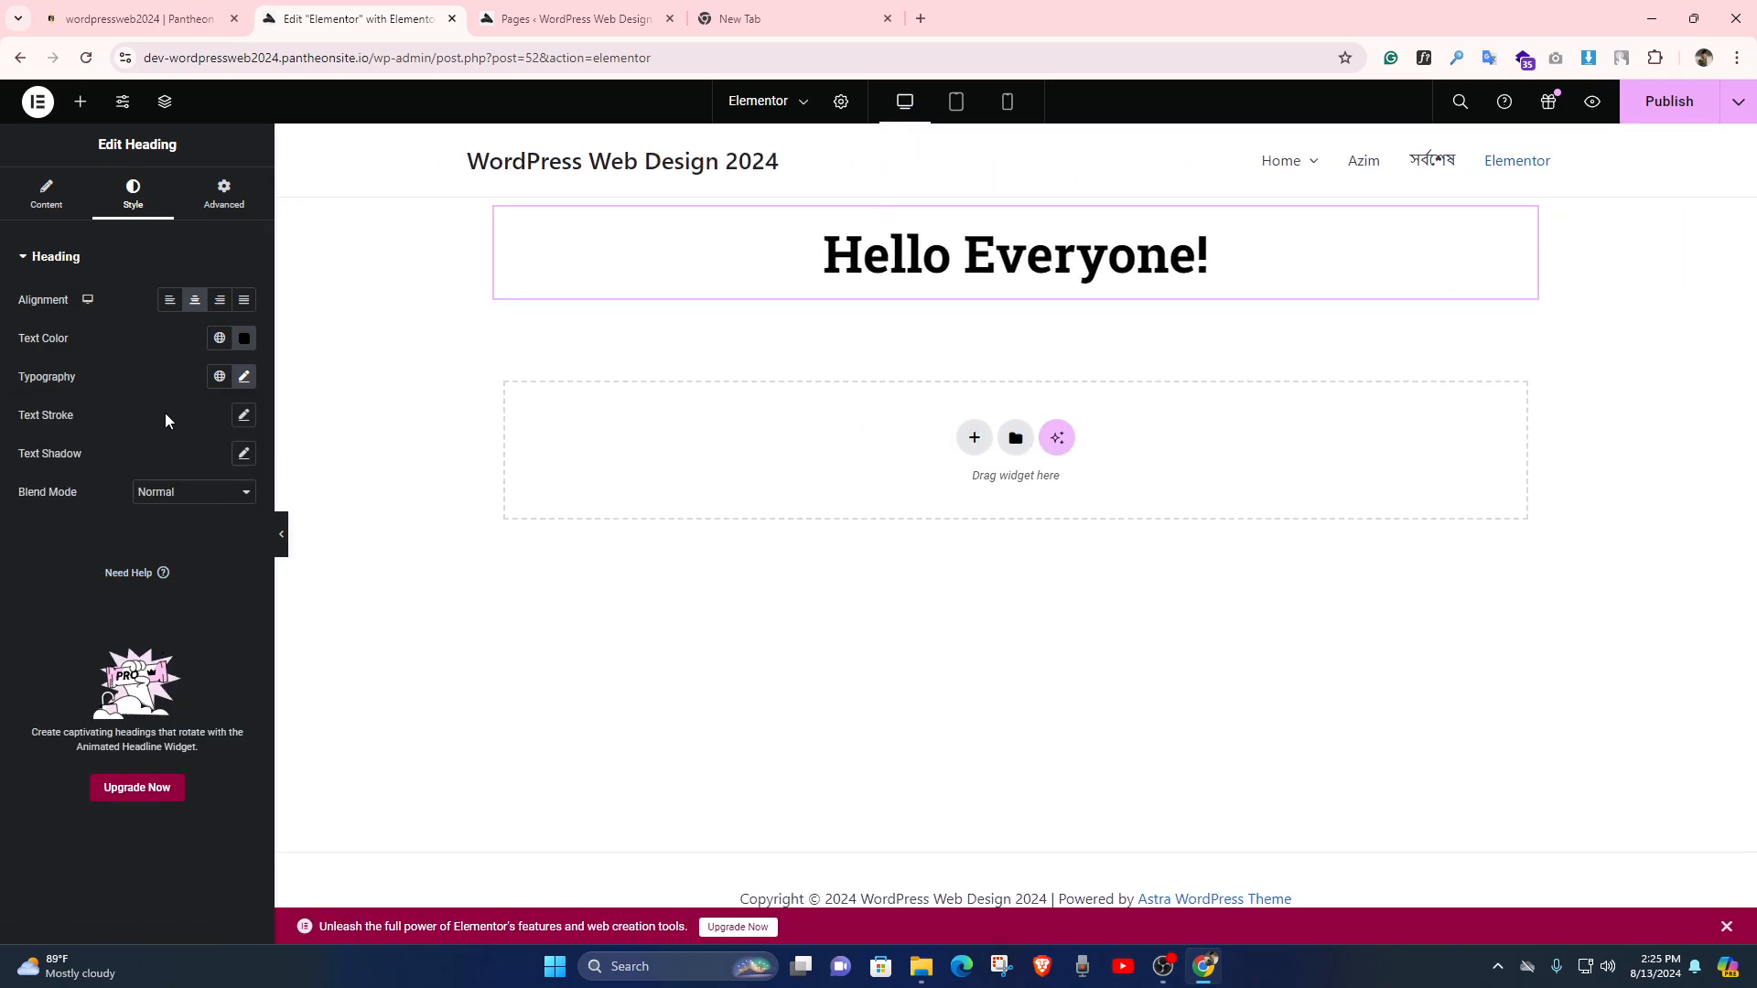
Try a 3 px text stroke on the heading, clear the value and reset the stroke to its default
click(245, 416)
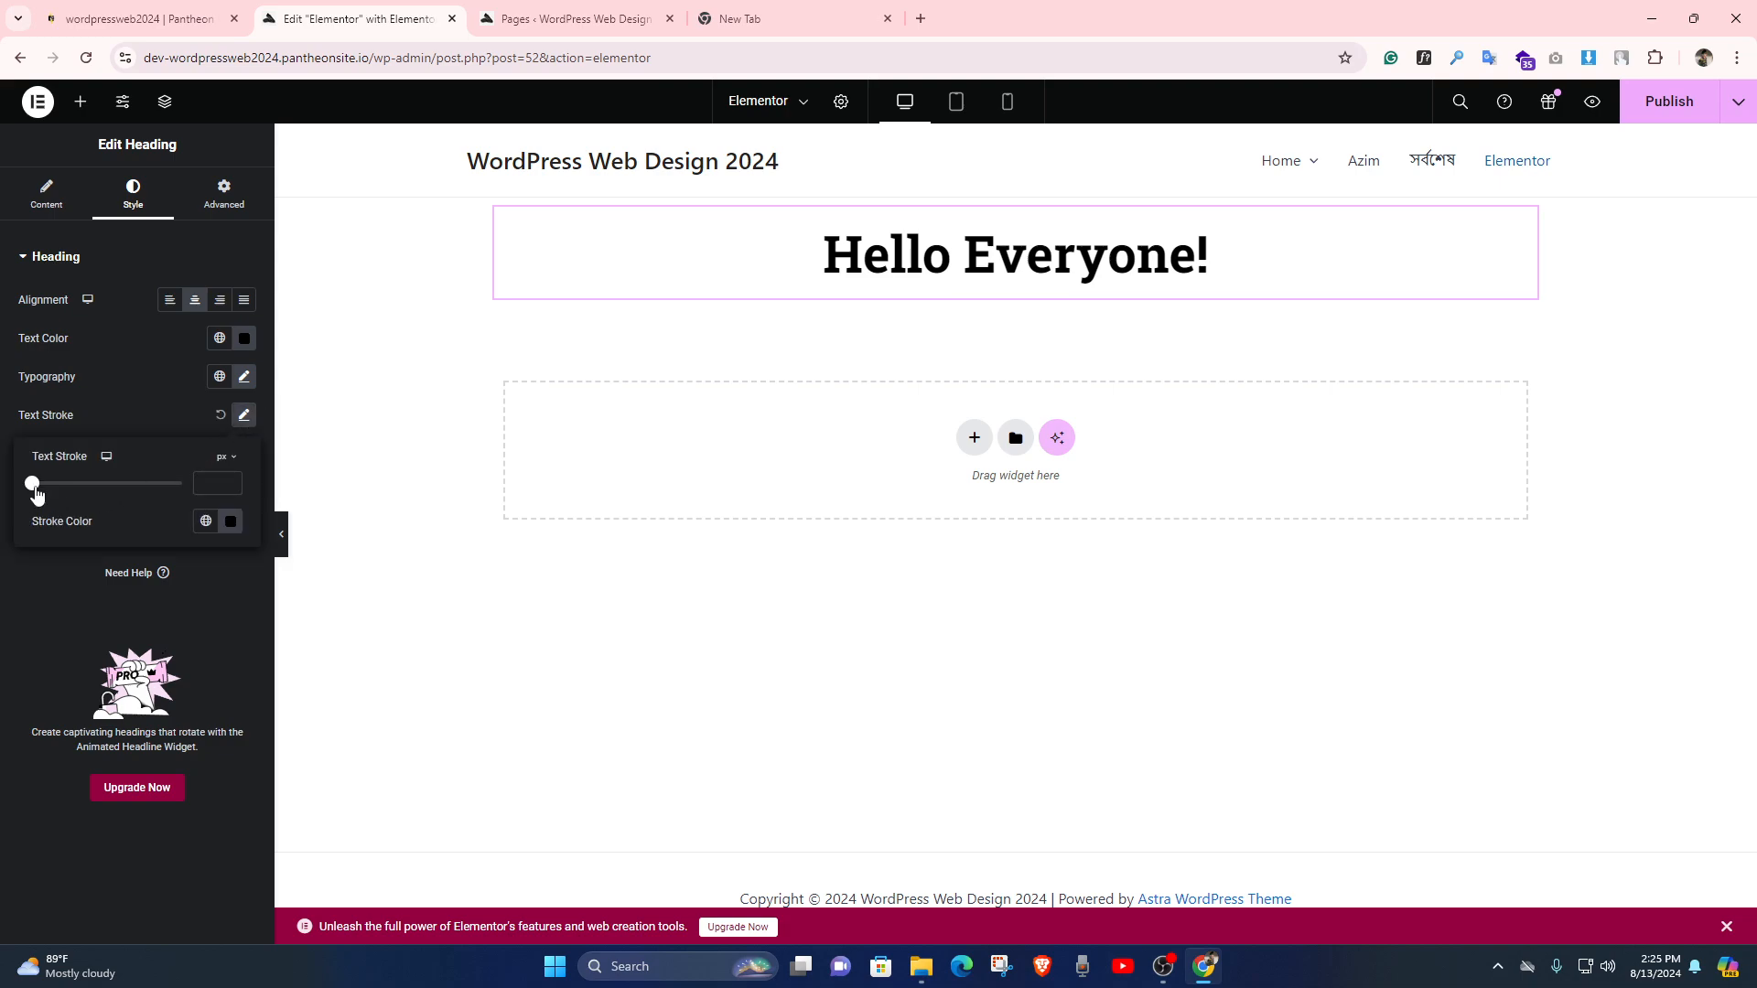
mouse_move(32, 483)
mouse_down()
mouse_move(153, 485)
mouse_move(79, 483)
mouse_up()
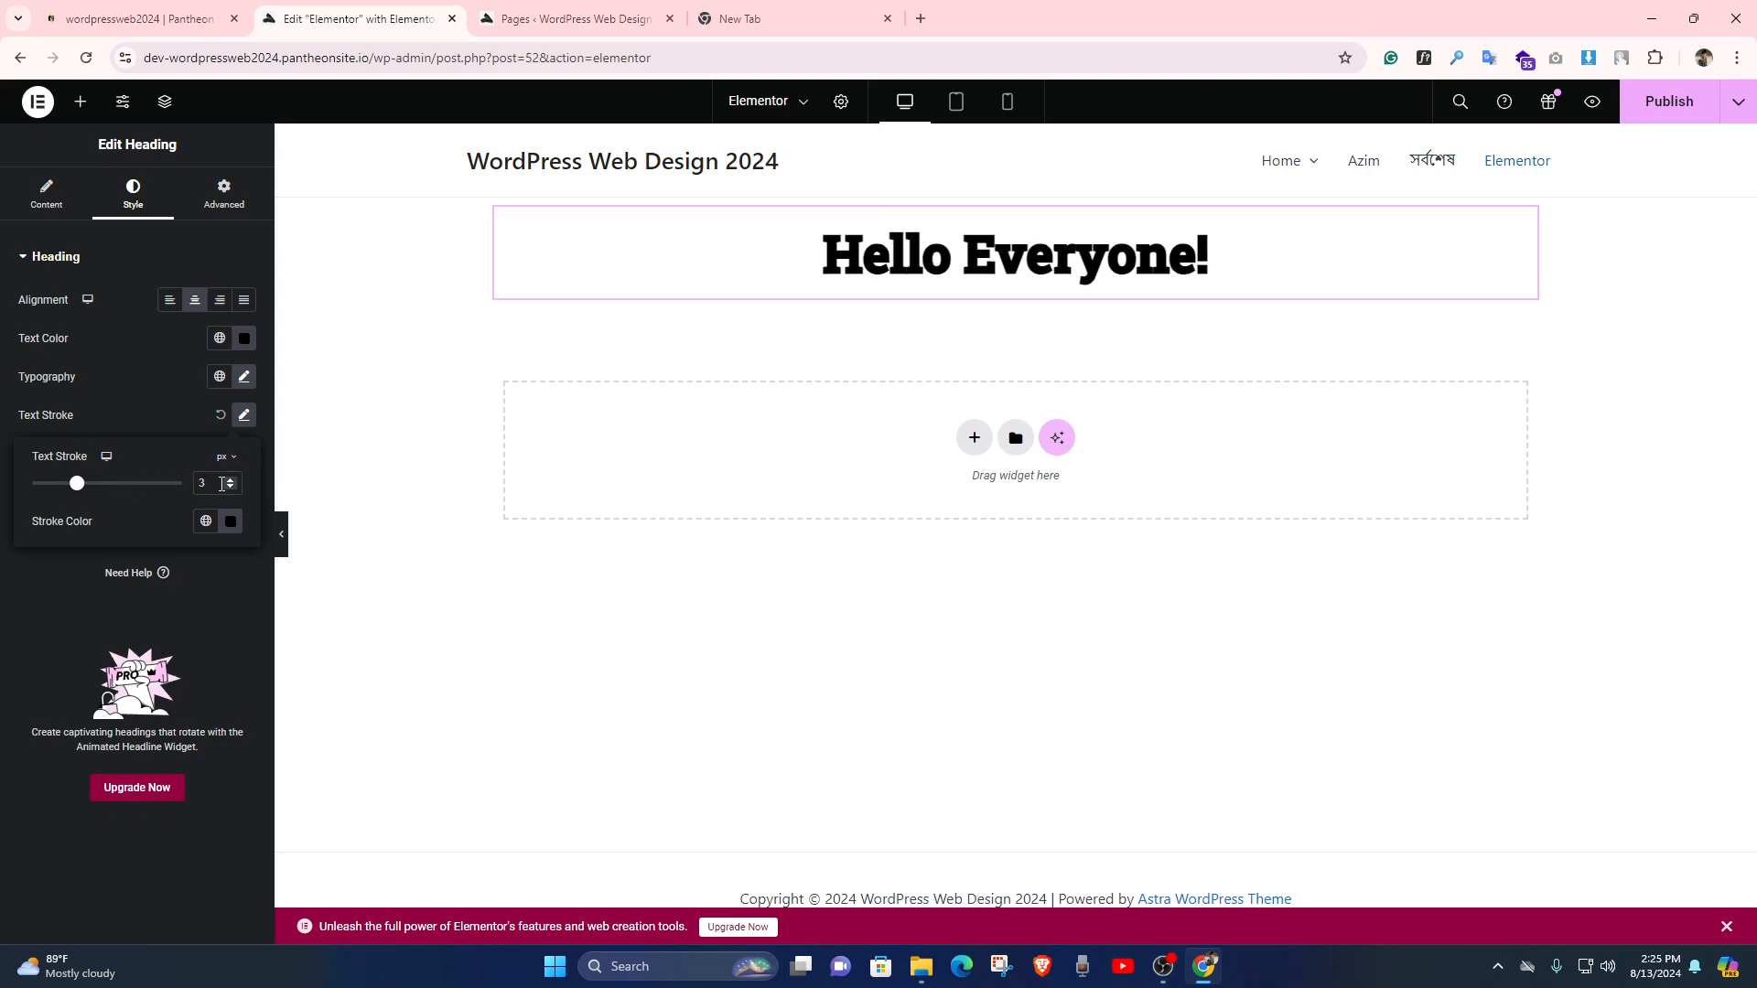
key(BackSpace)
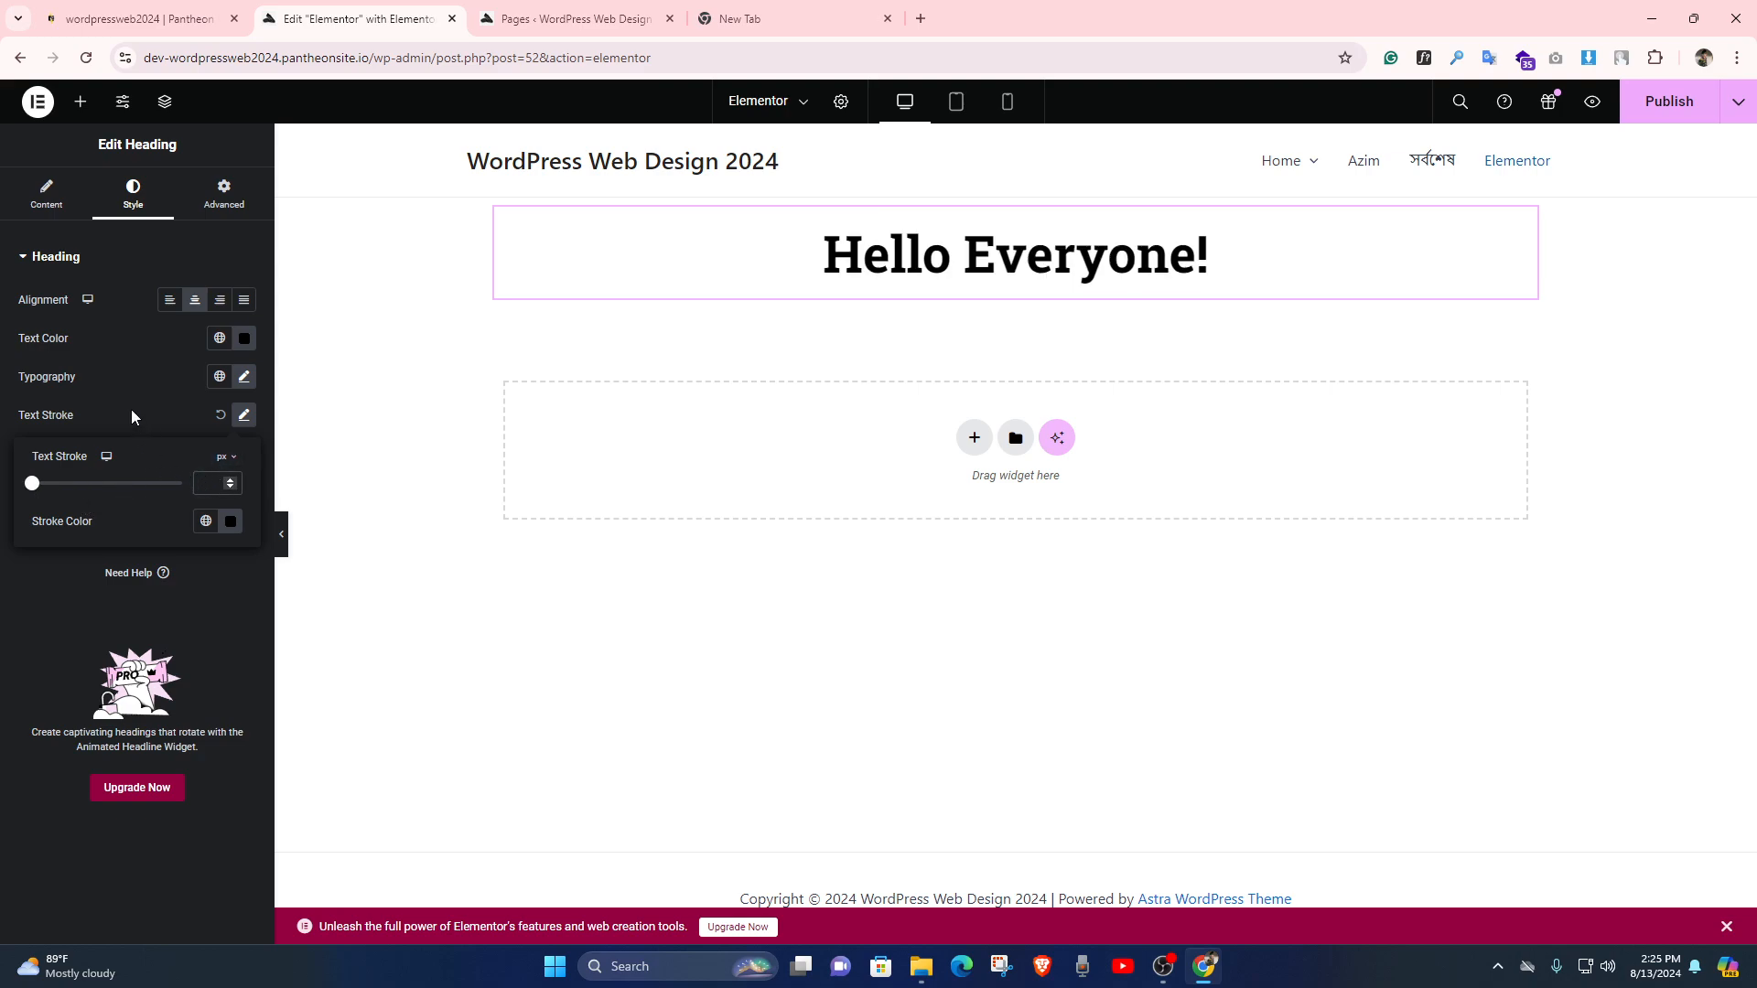
click(220, 414)
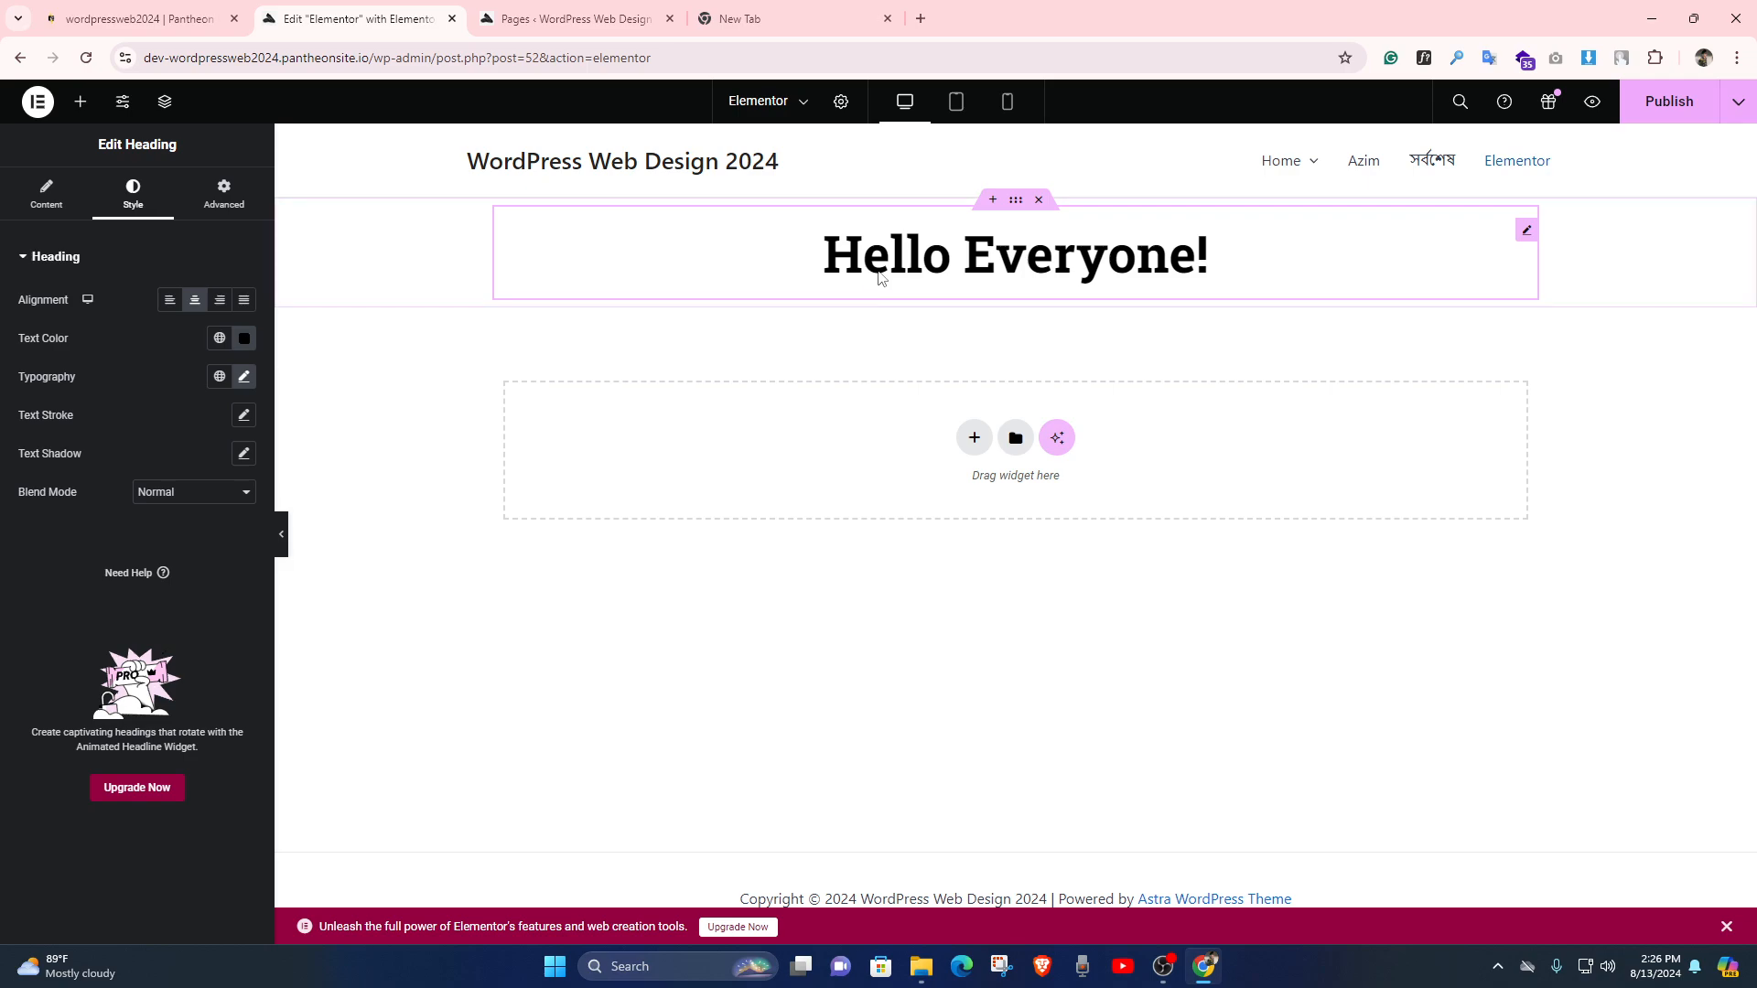
Set the heading's margin to 50 px and its padding to 30 px on all sides
click(226, 204)
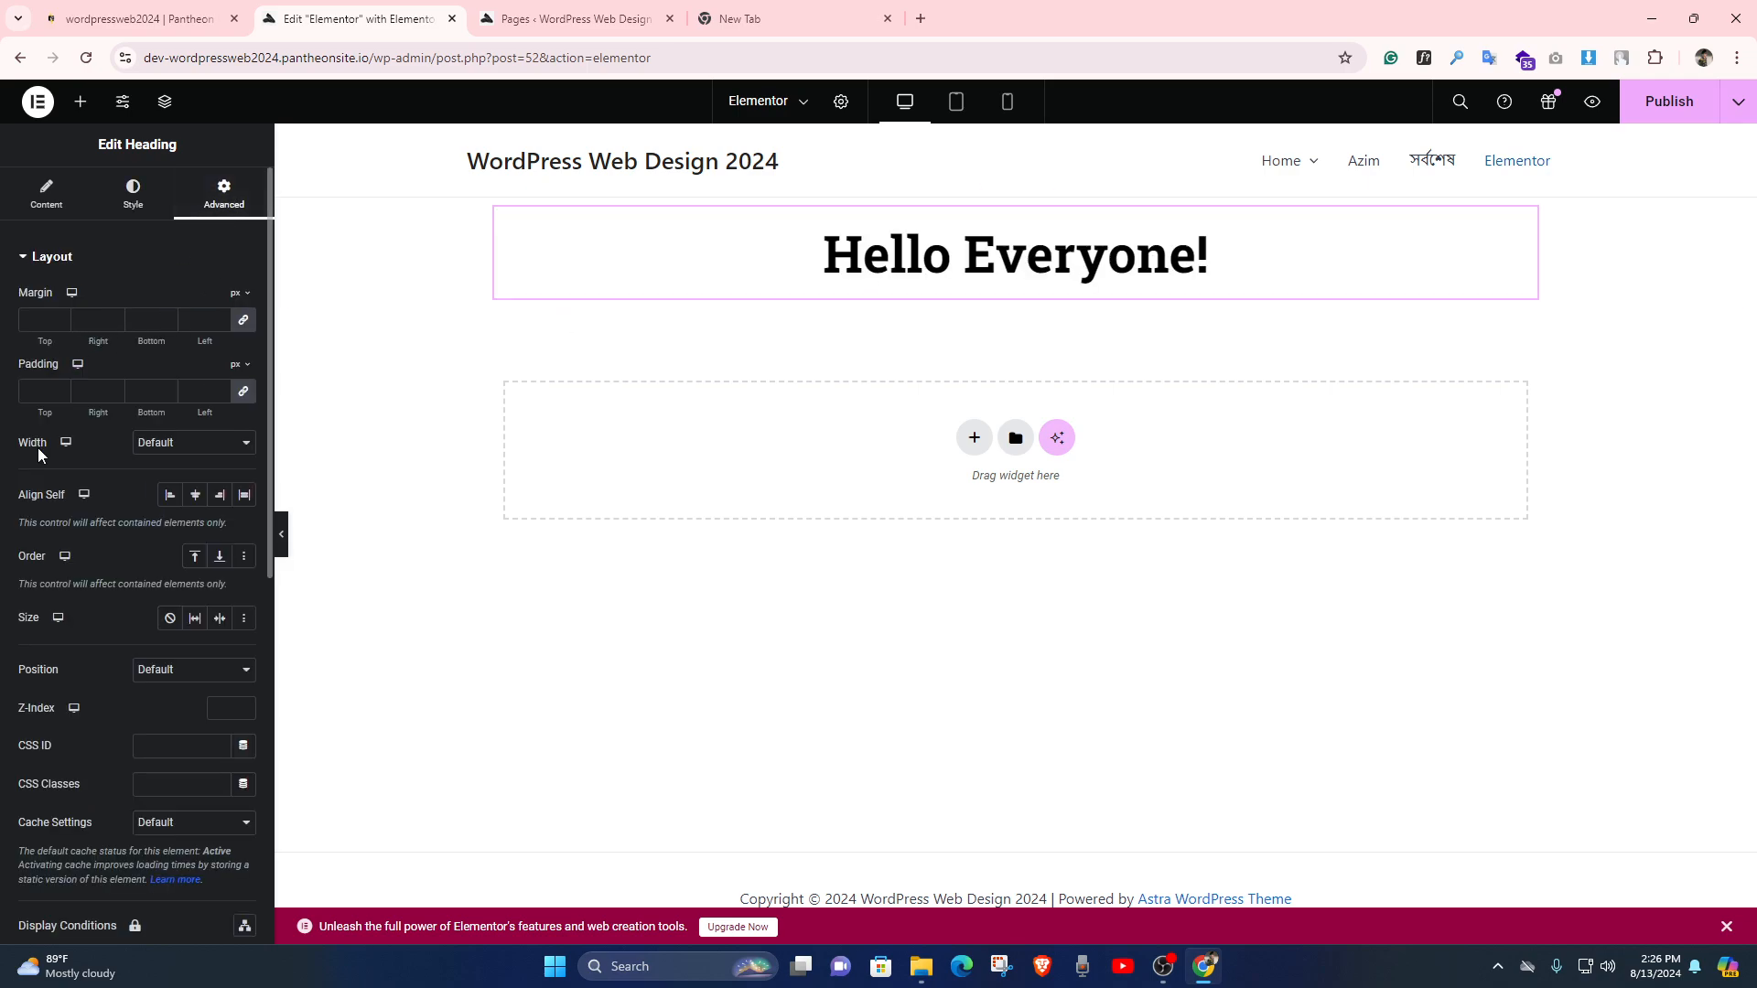
scroll(137, 806, down, 4)
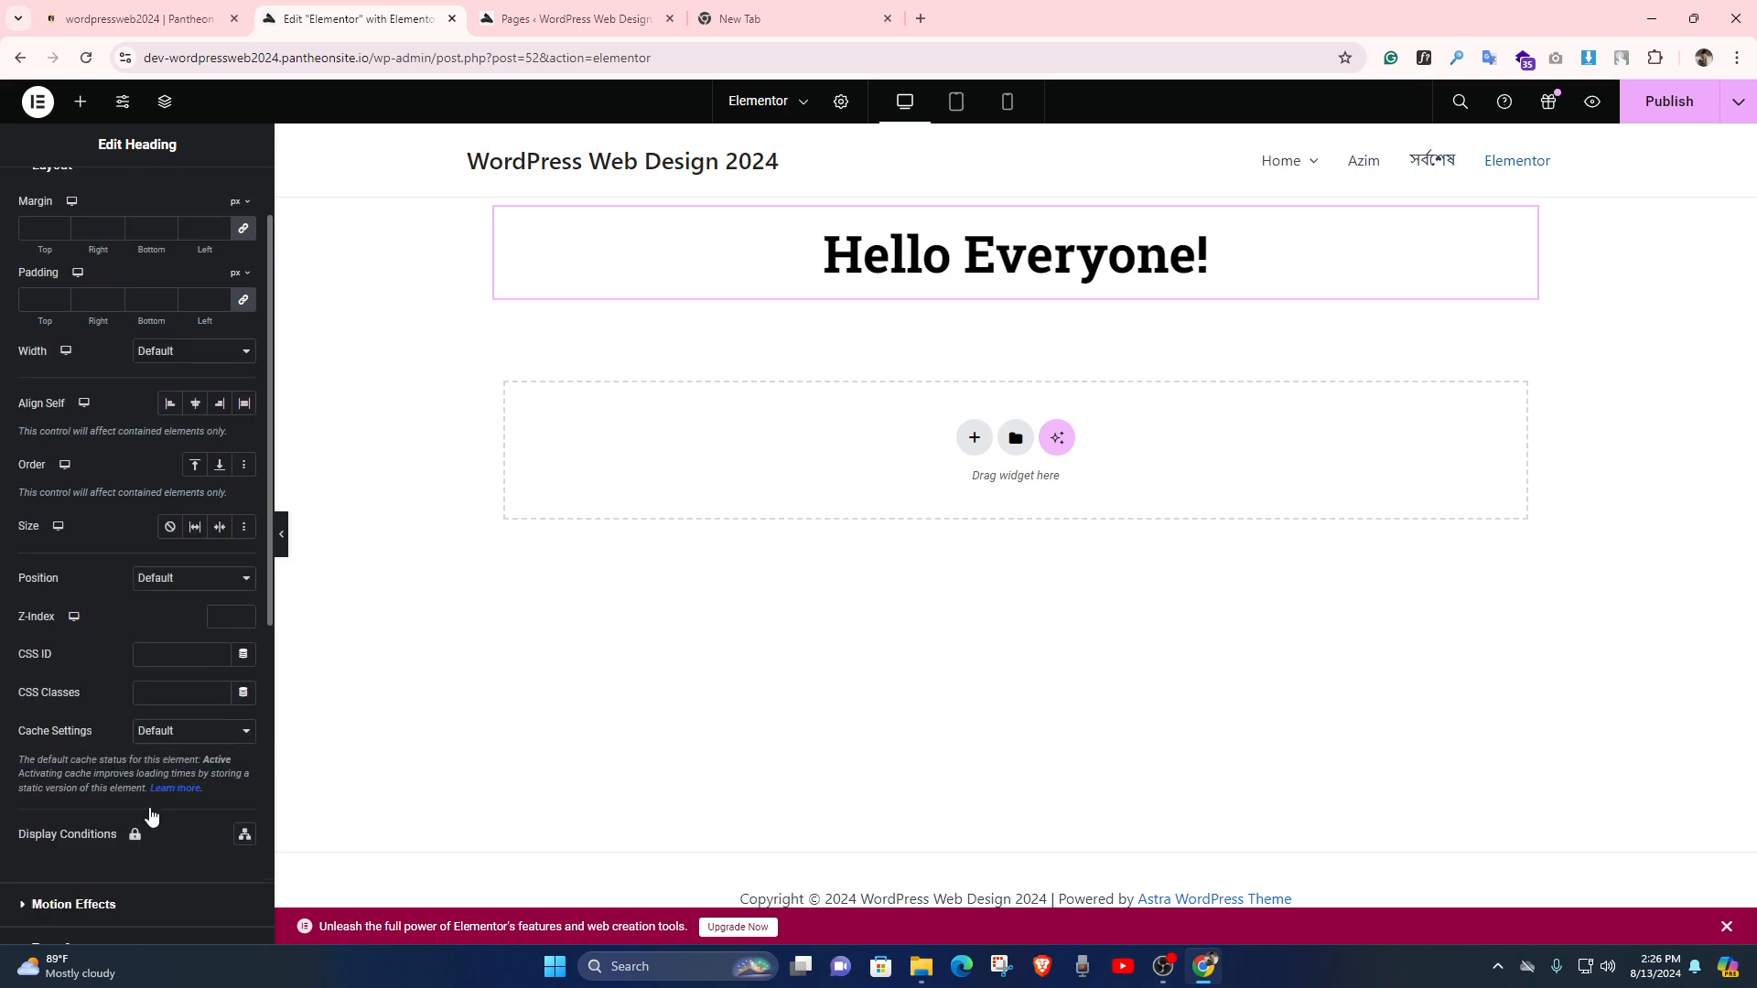
scroll(142, 838, up, 4)
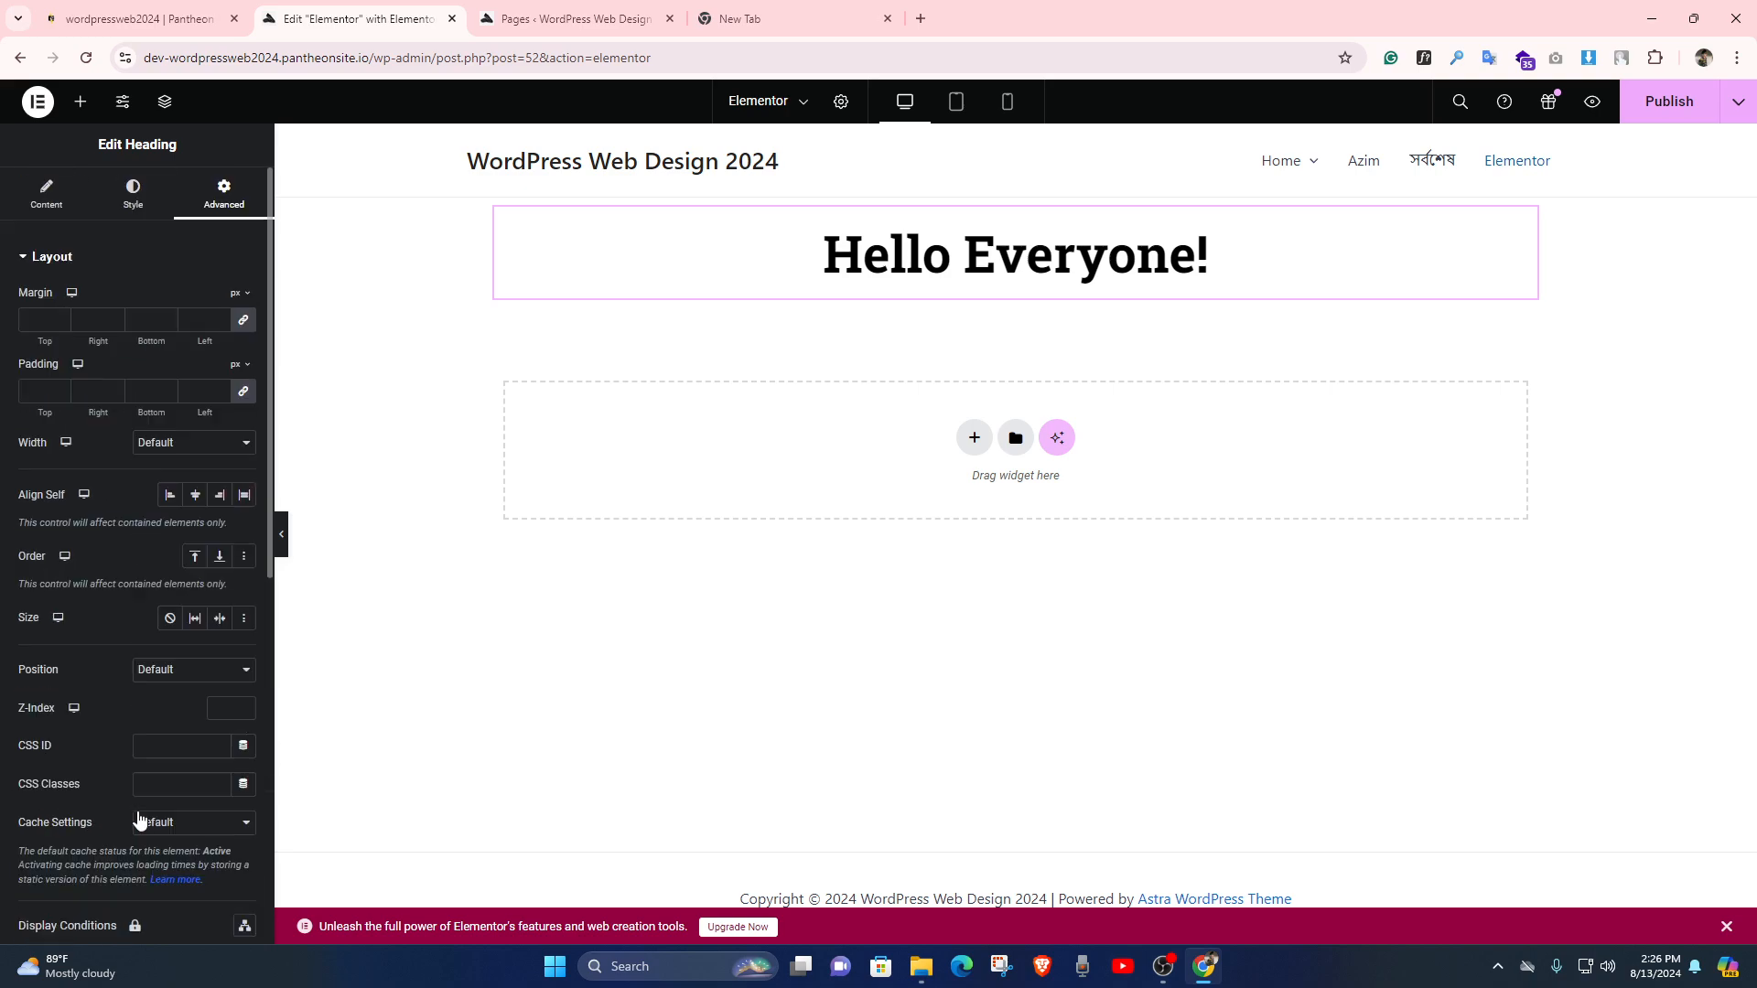
click(42, 325)
text(50)
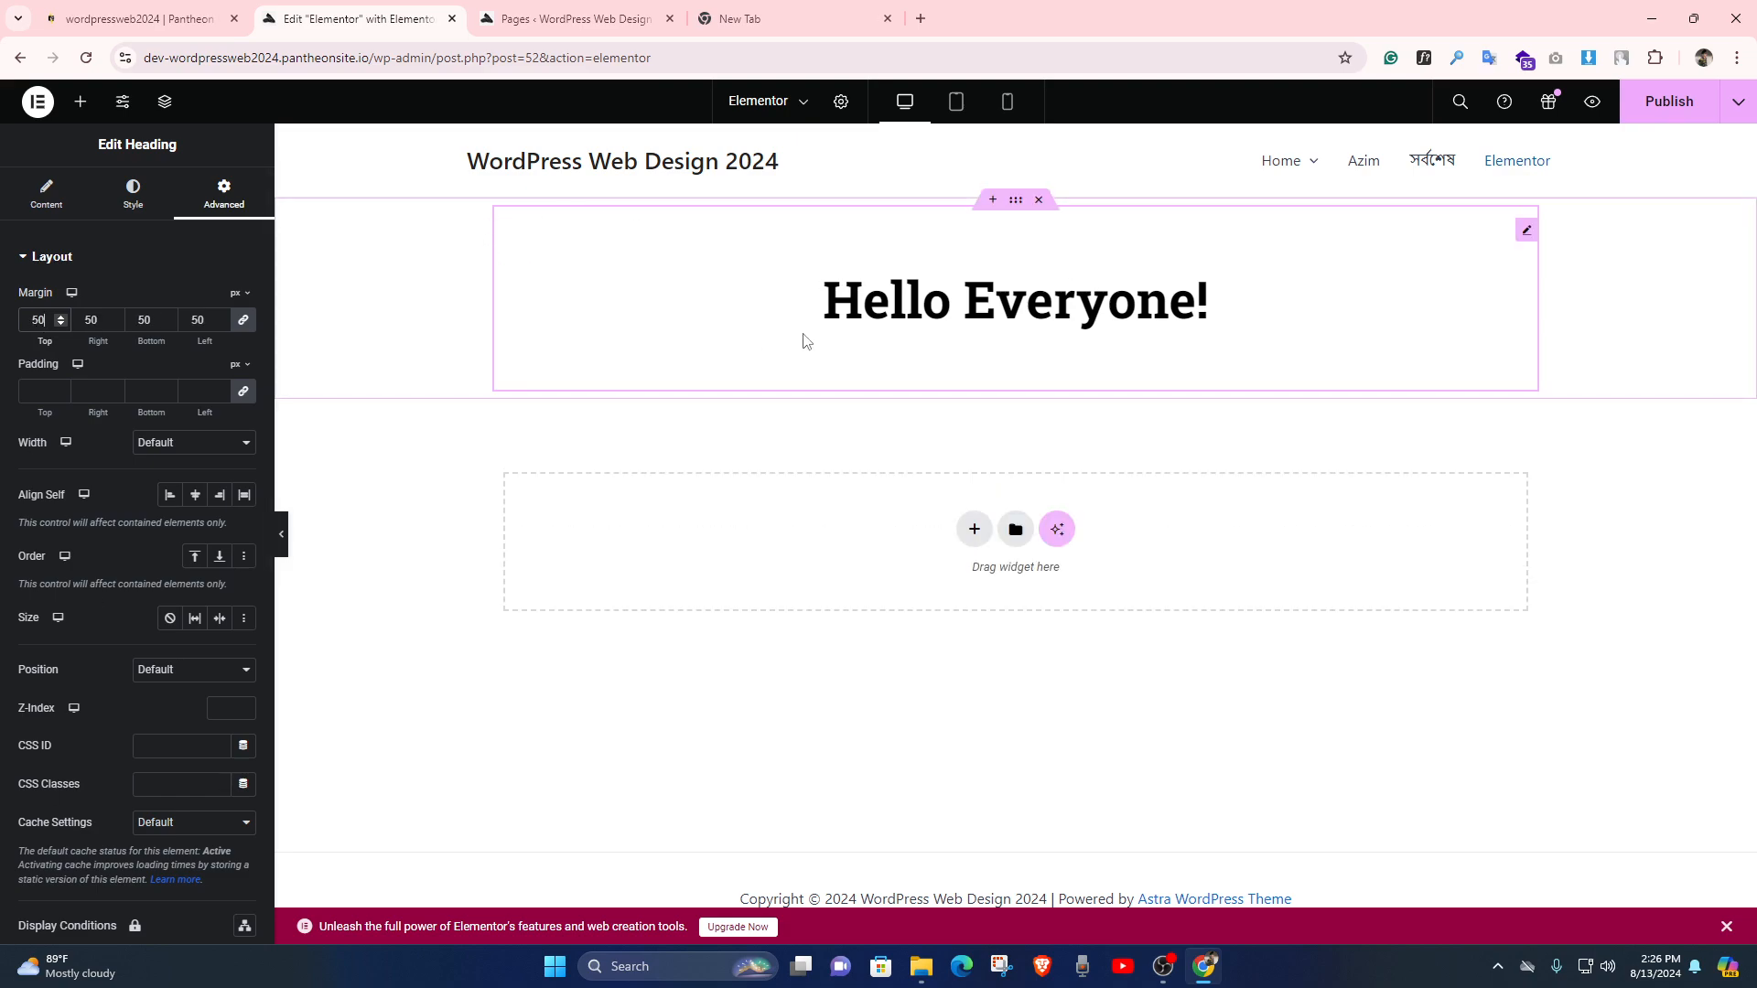
click(92, 392)
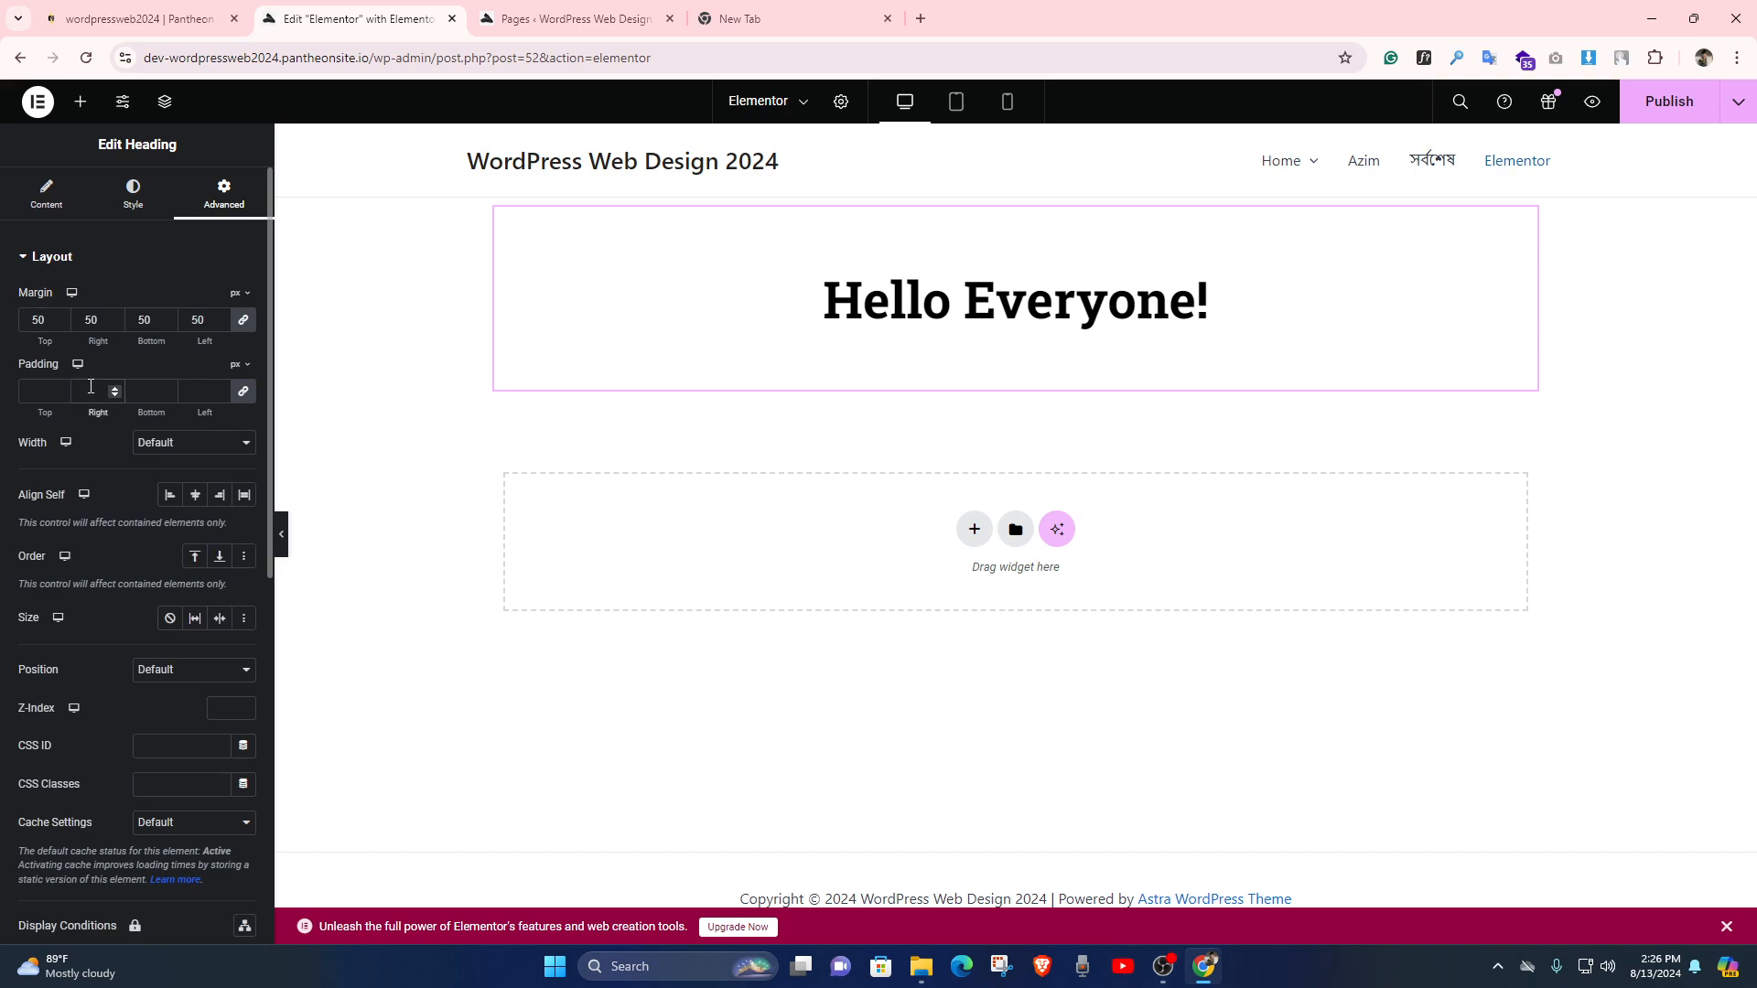
text(30)
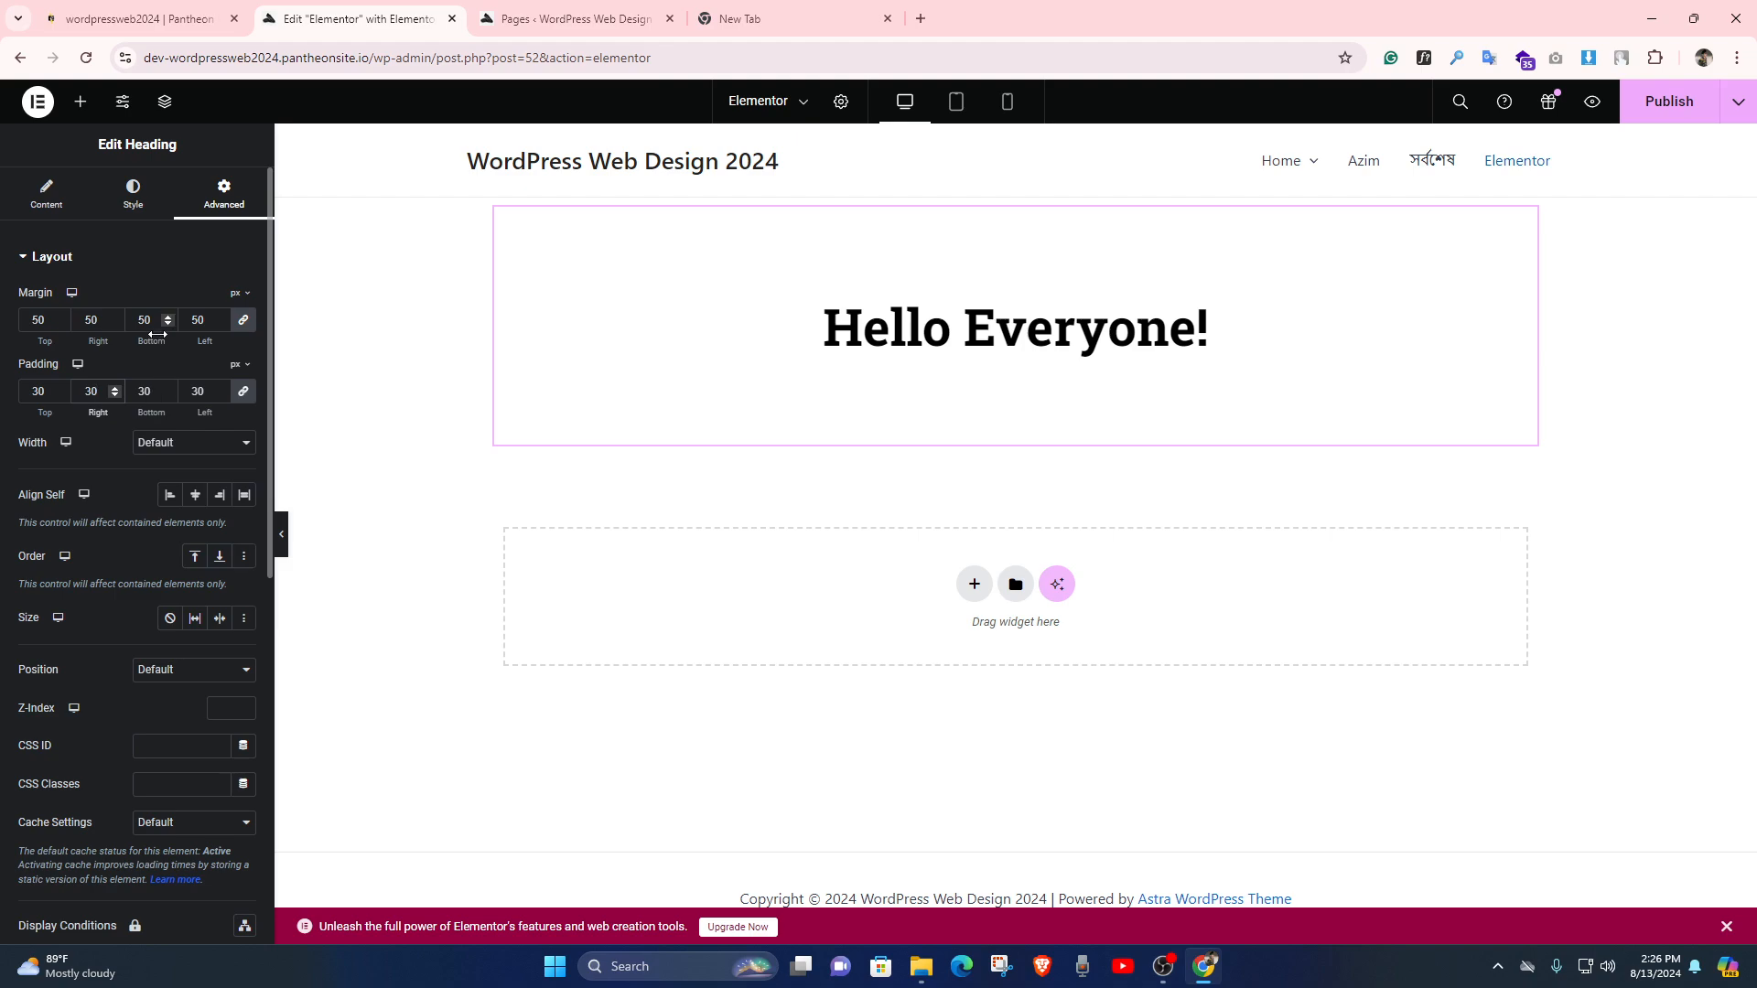
Copy the facebook.com address from the blank browser tab and paste it as the heading's link
click(45, 196)
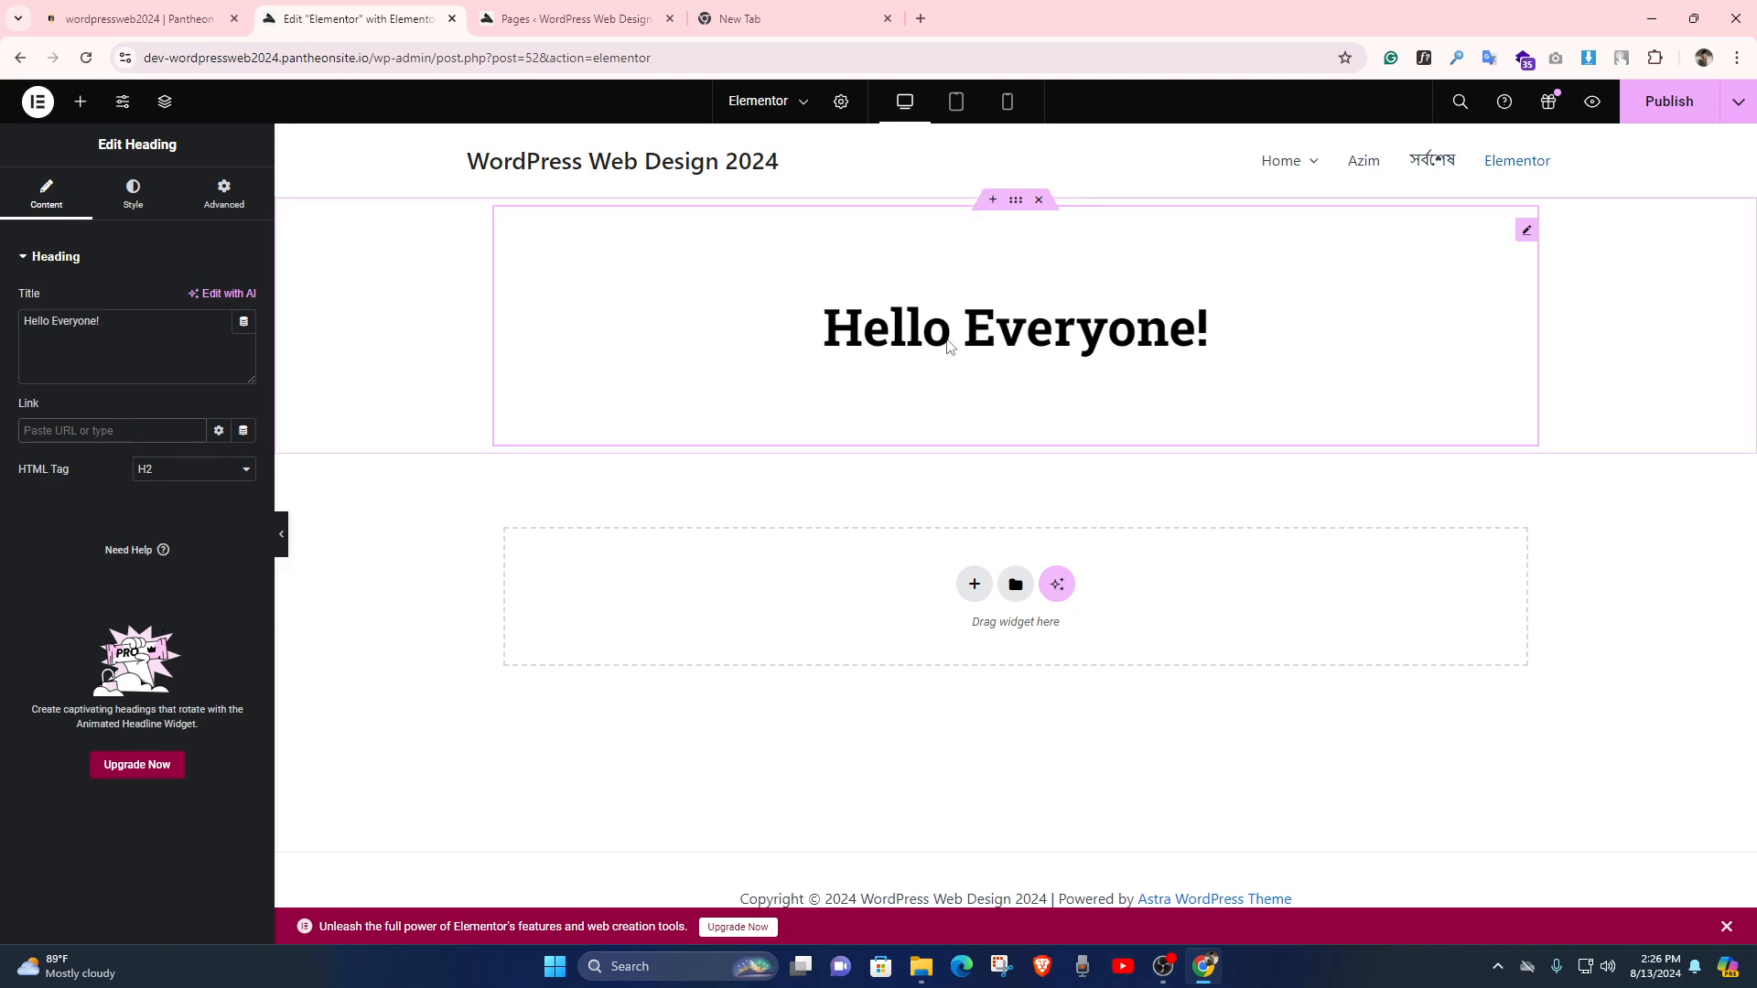
click(108, 429)
click(756, 30)
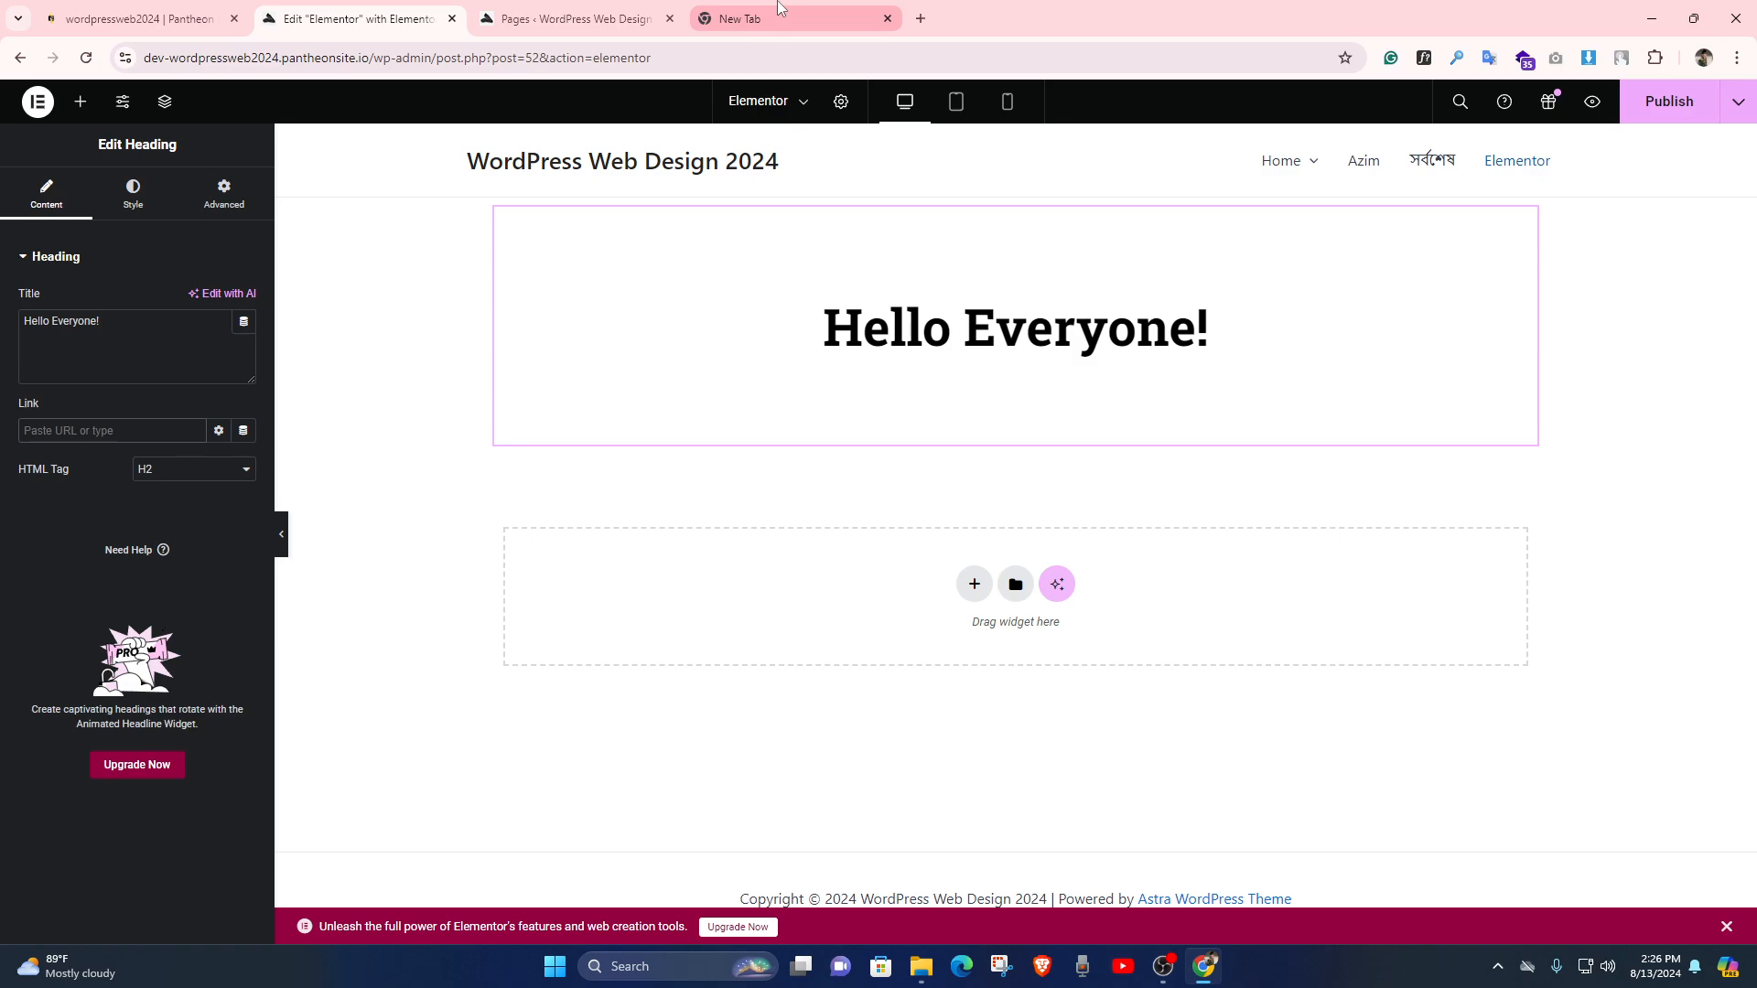
click(699, 59)
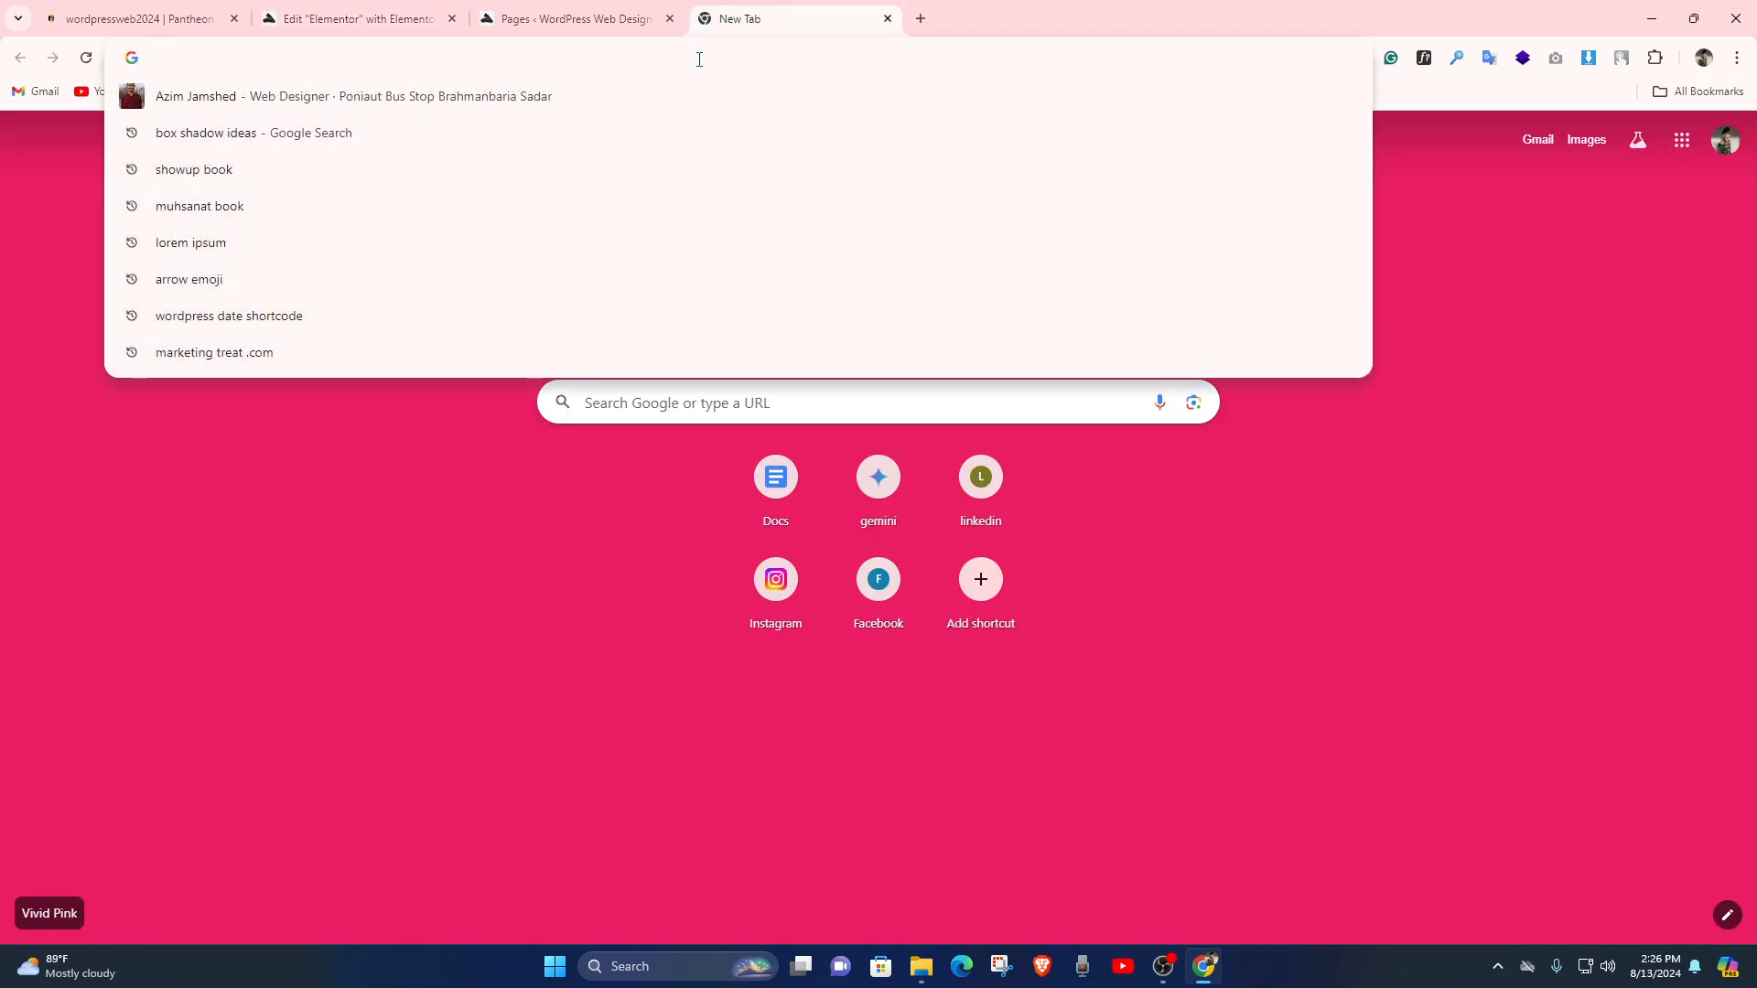
text(fa)
key(ctrl+a)
key(ctrl+c)
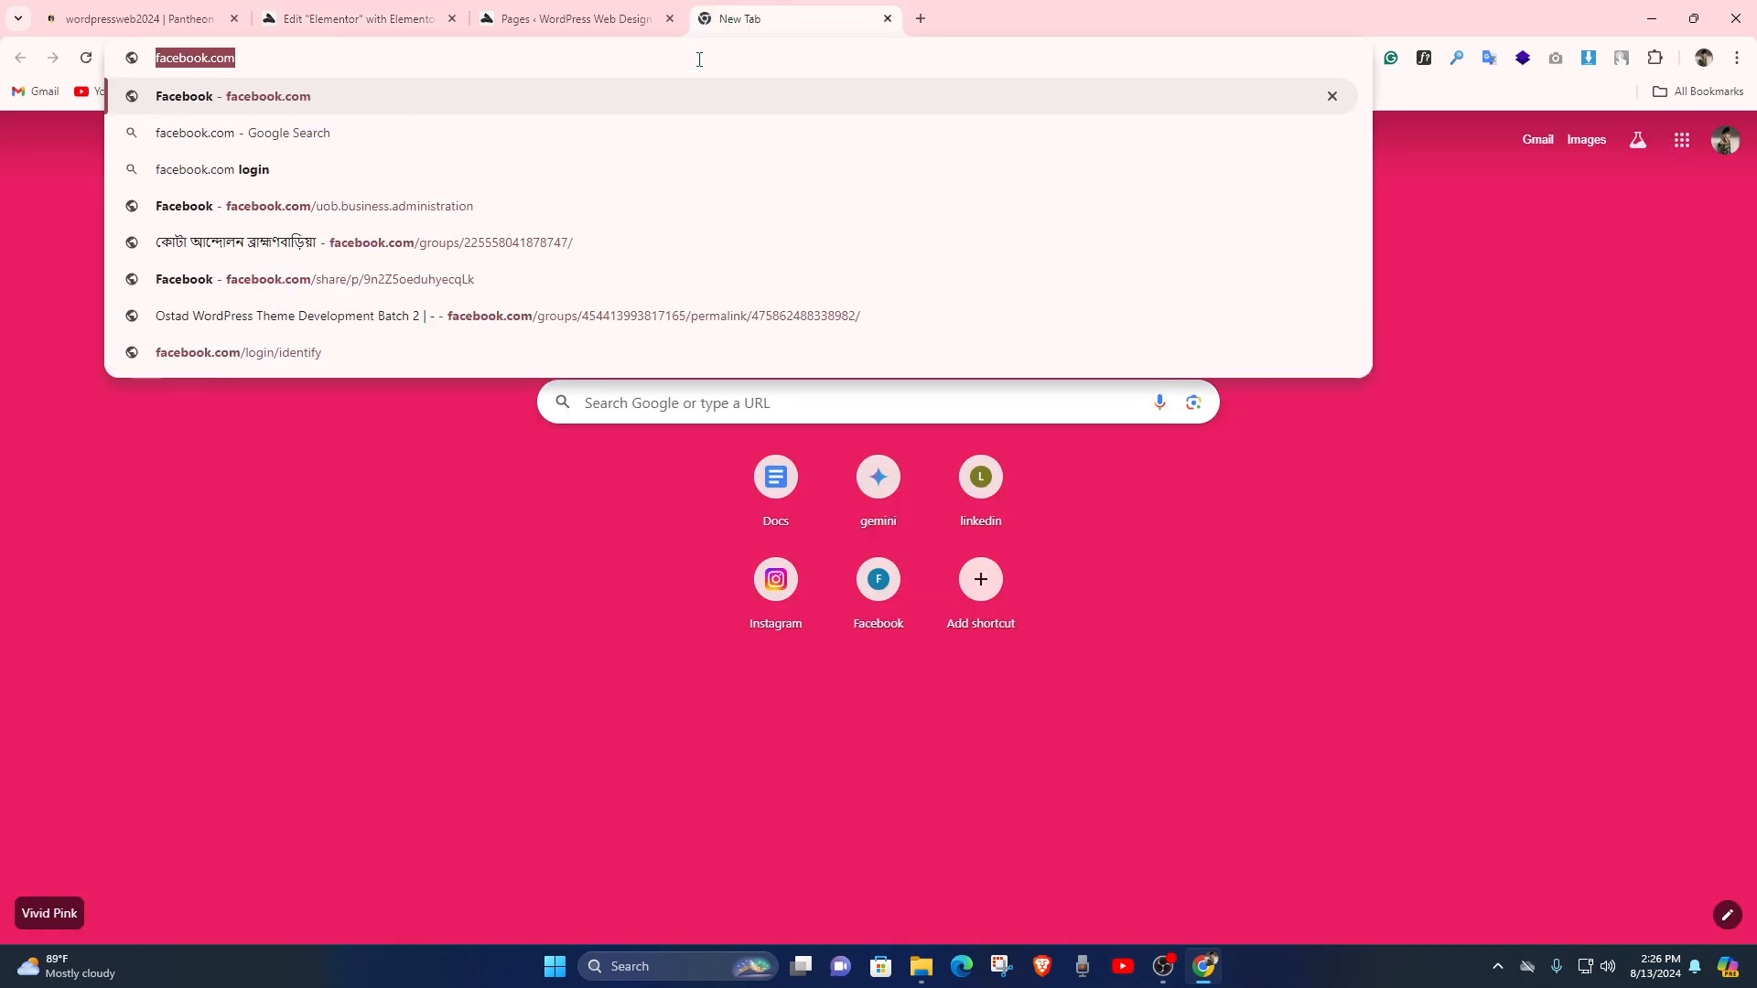
click(604, 16)
click(302, 20)
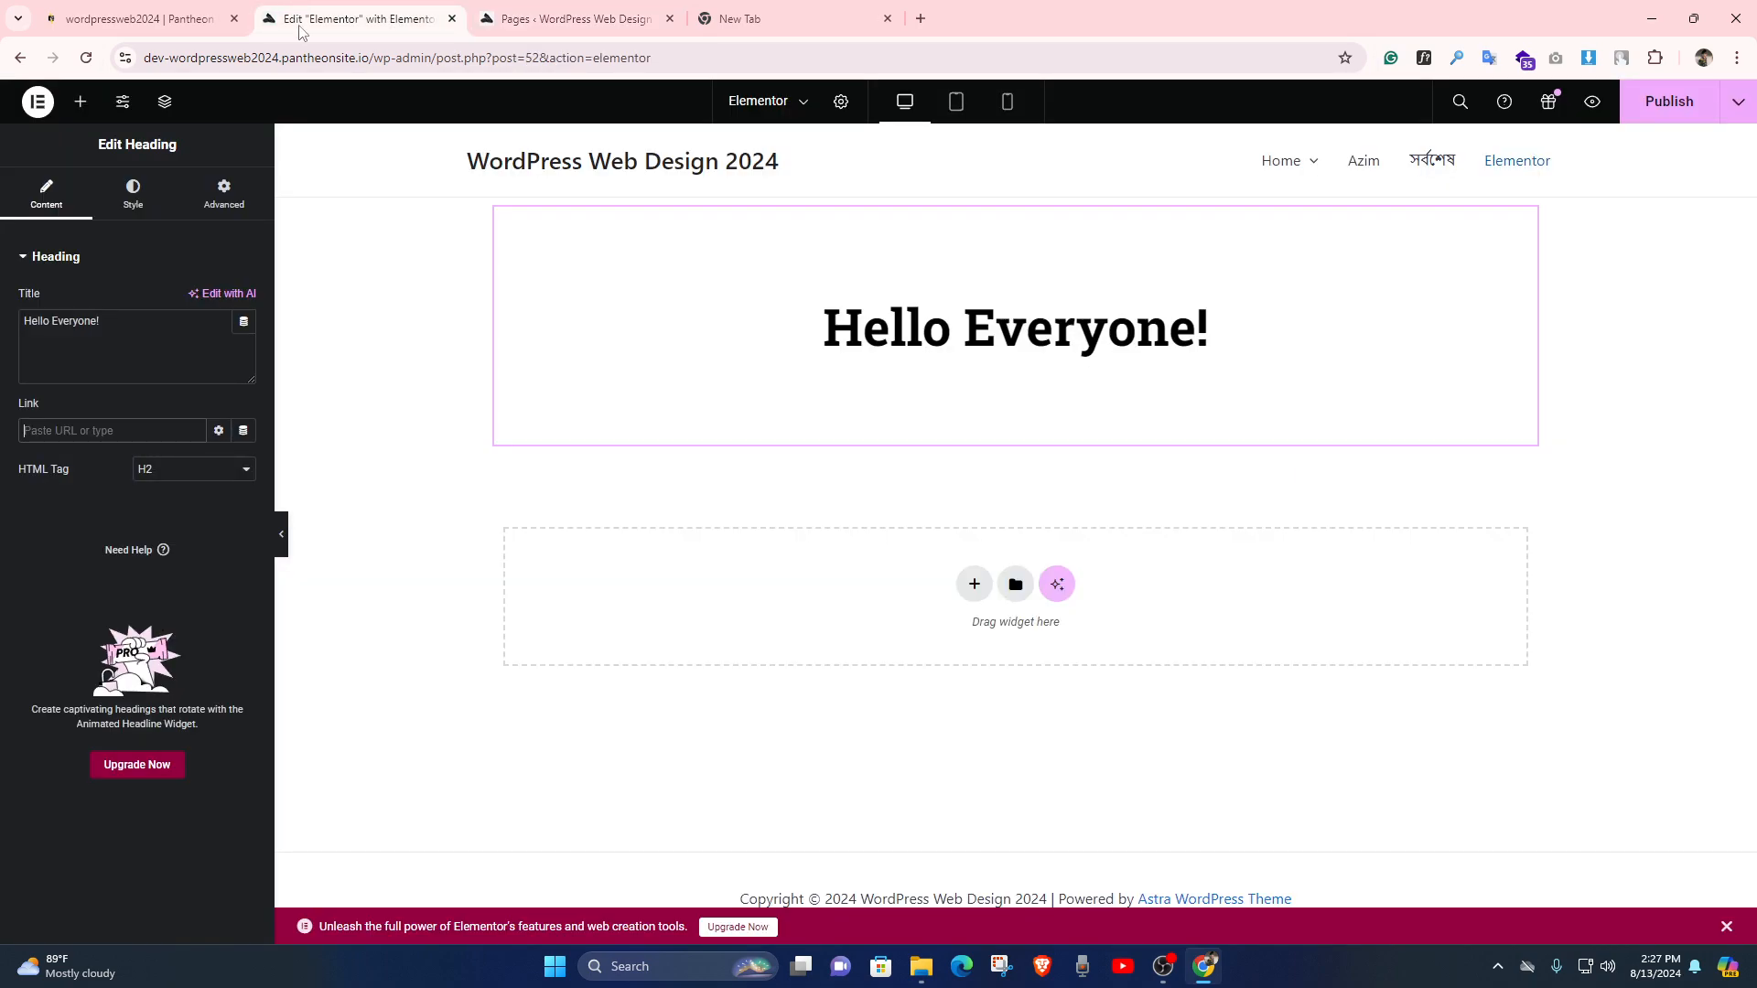
click(84, 436)
key(ctrl+v)
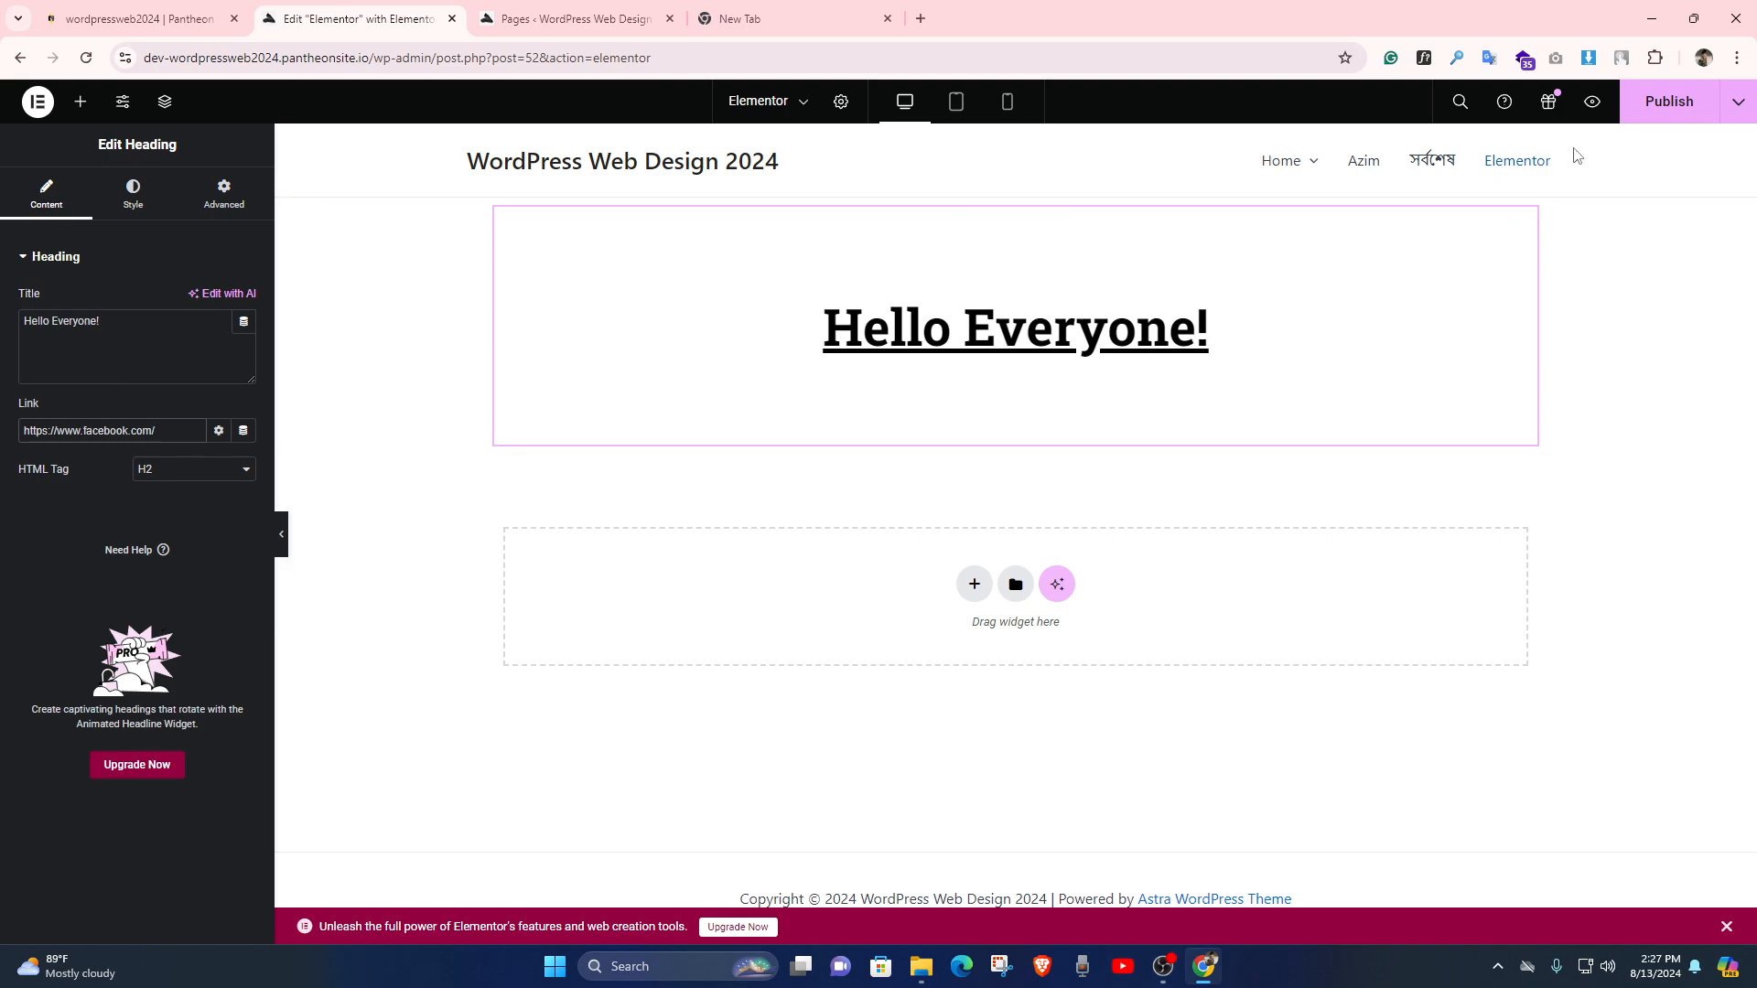
Publish the page, test the heading's link in the page preview, and return to the Elementor editor
click(1665, 106)
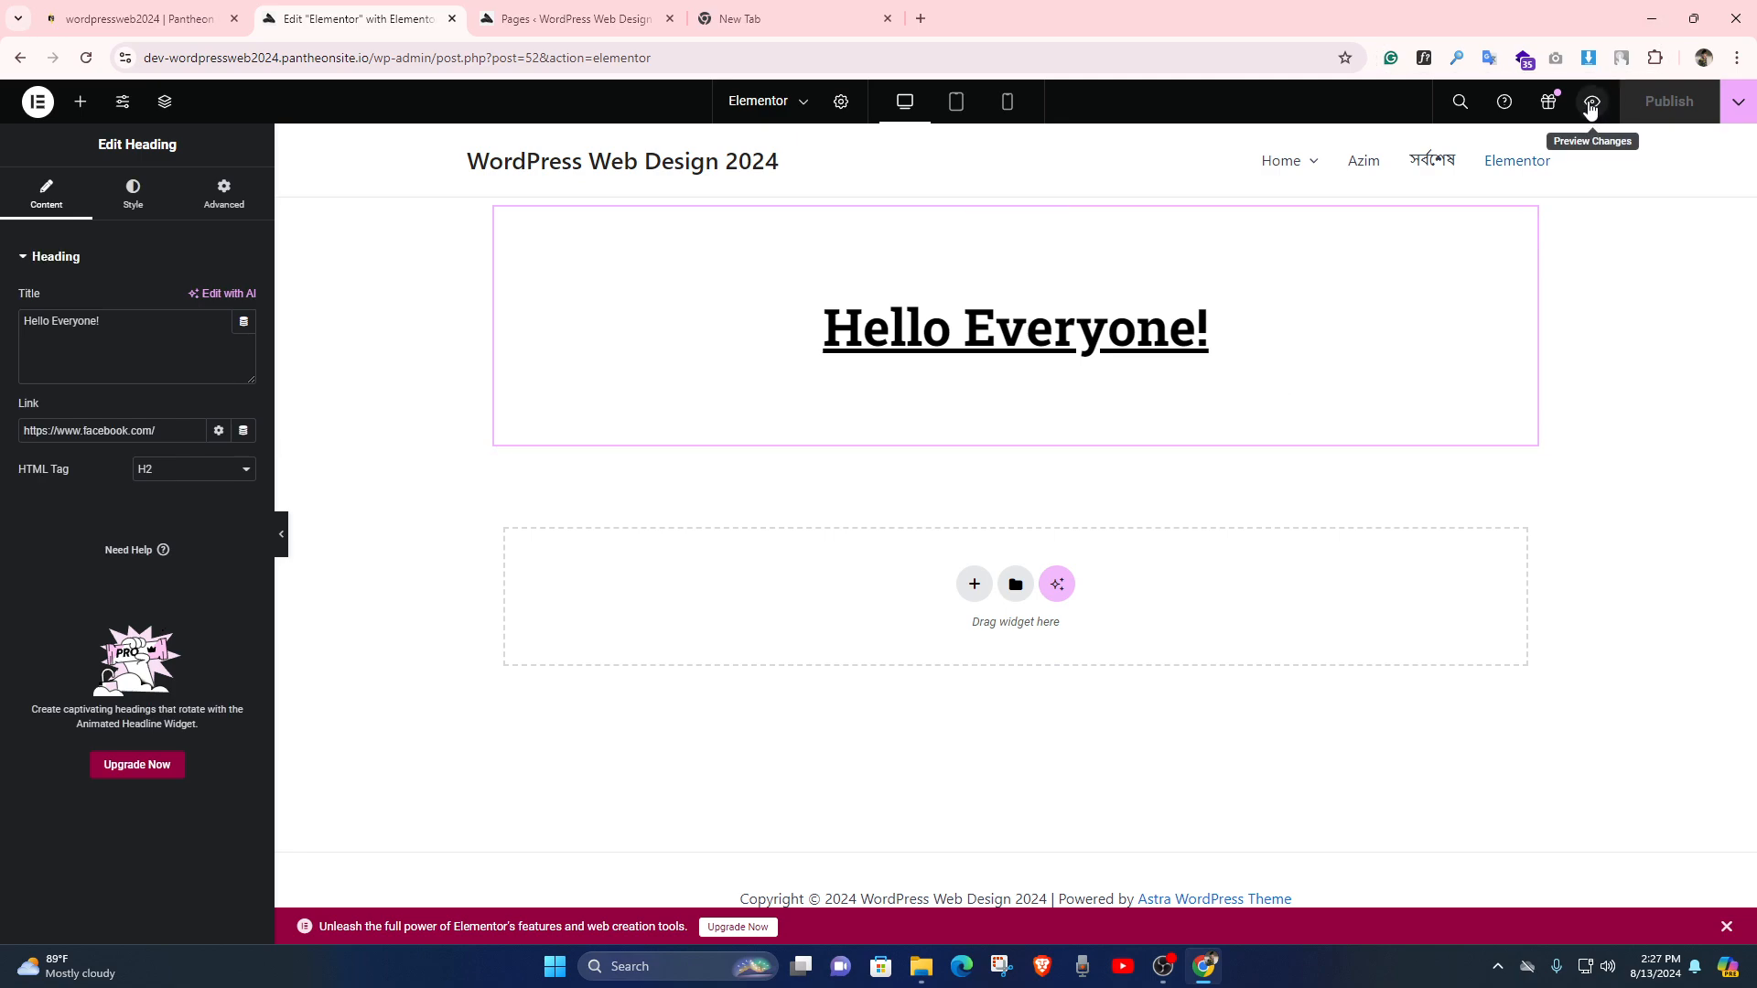
click(1591, 105)
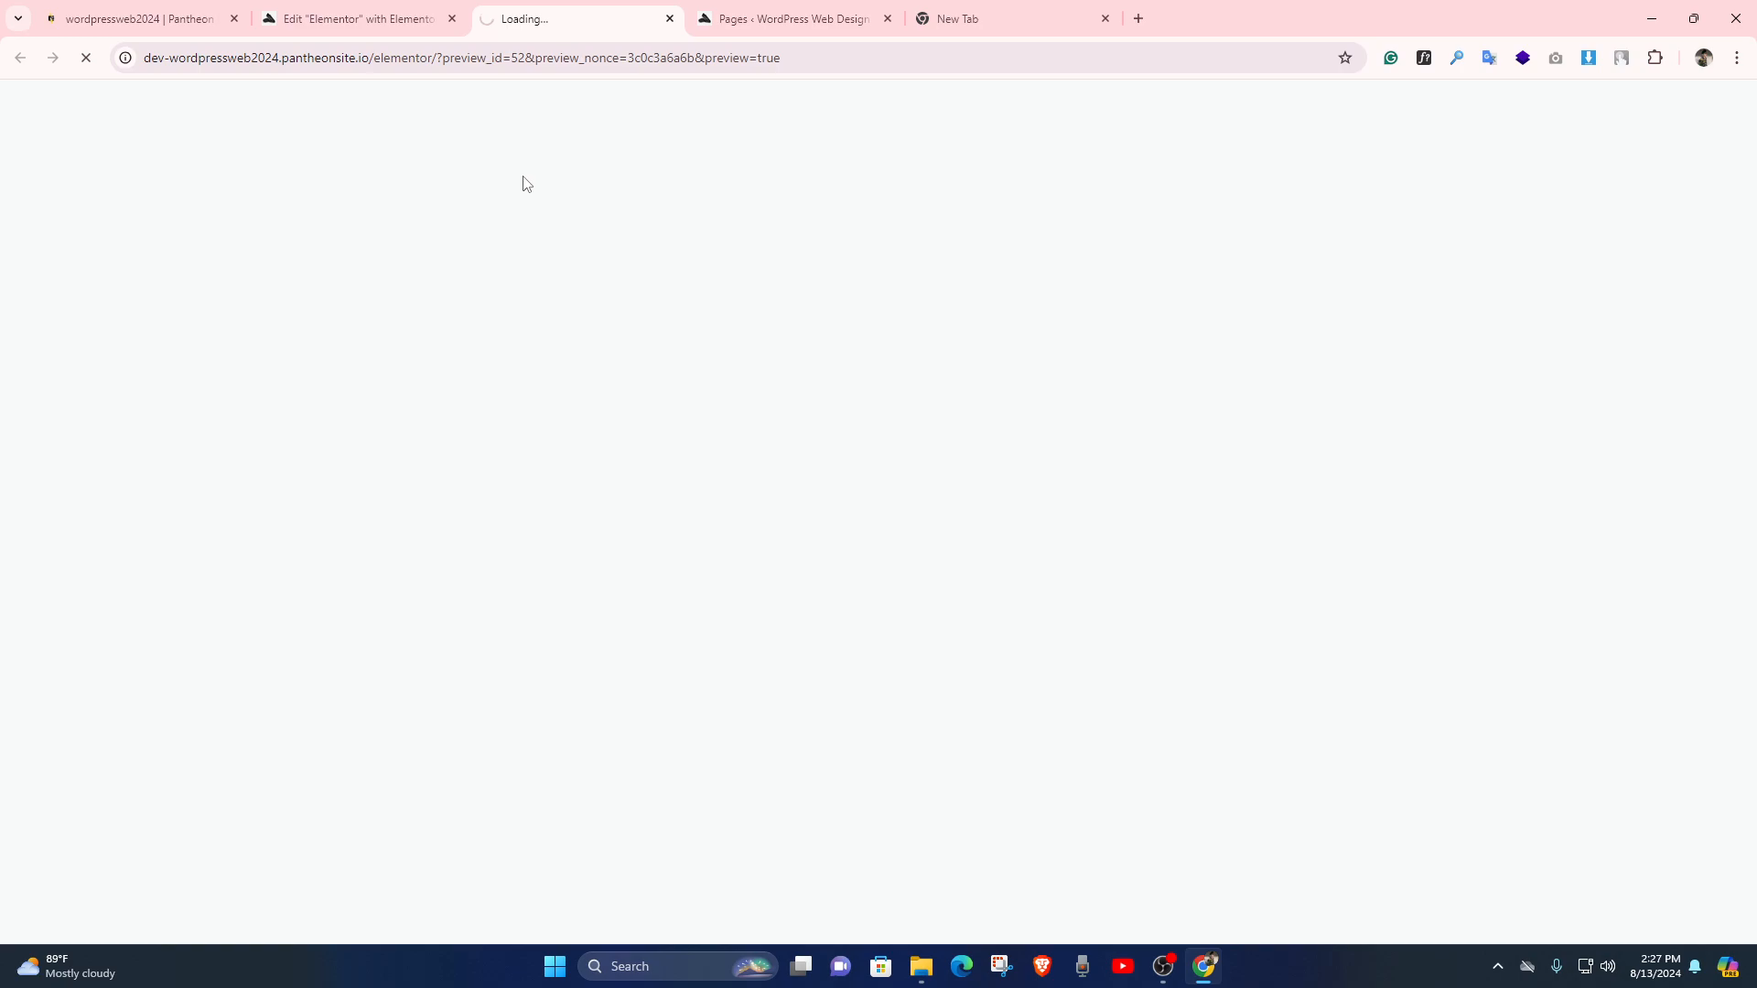
drag(643, 317, 1187, 326)
click(1202, 331)
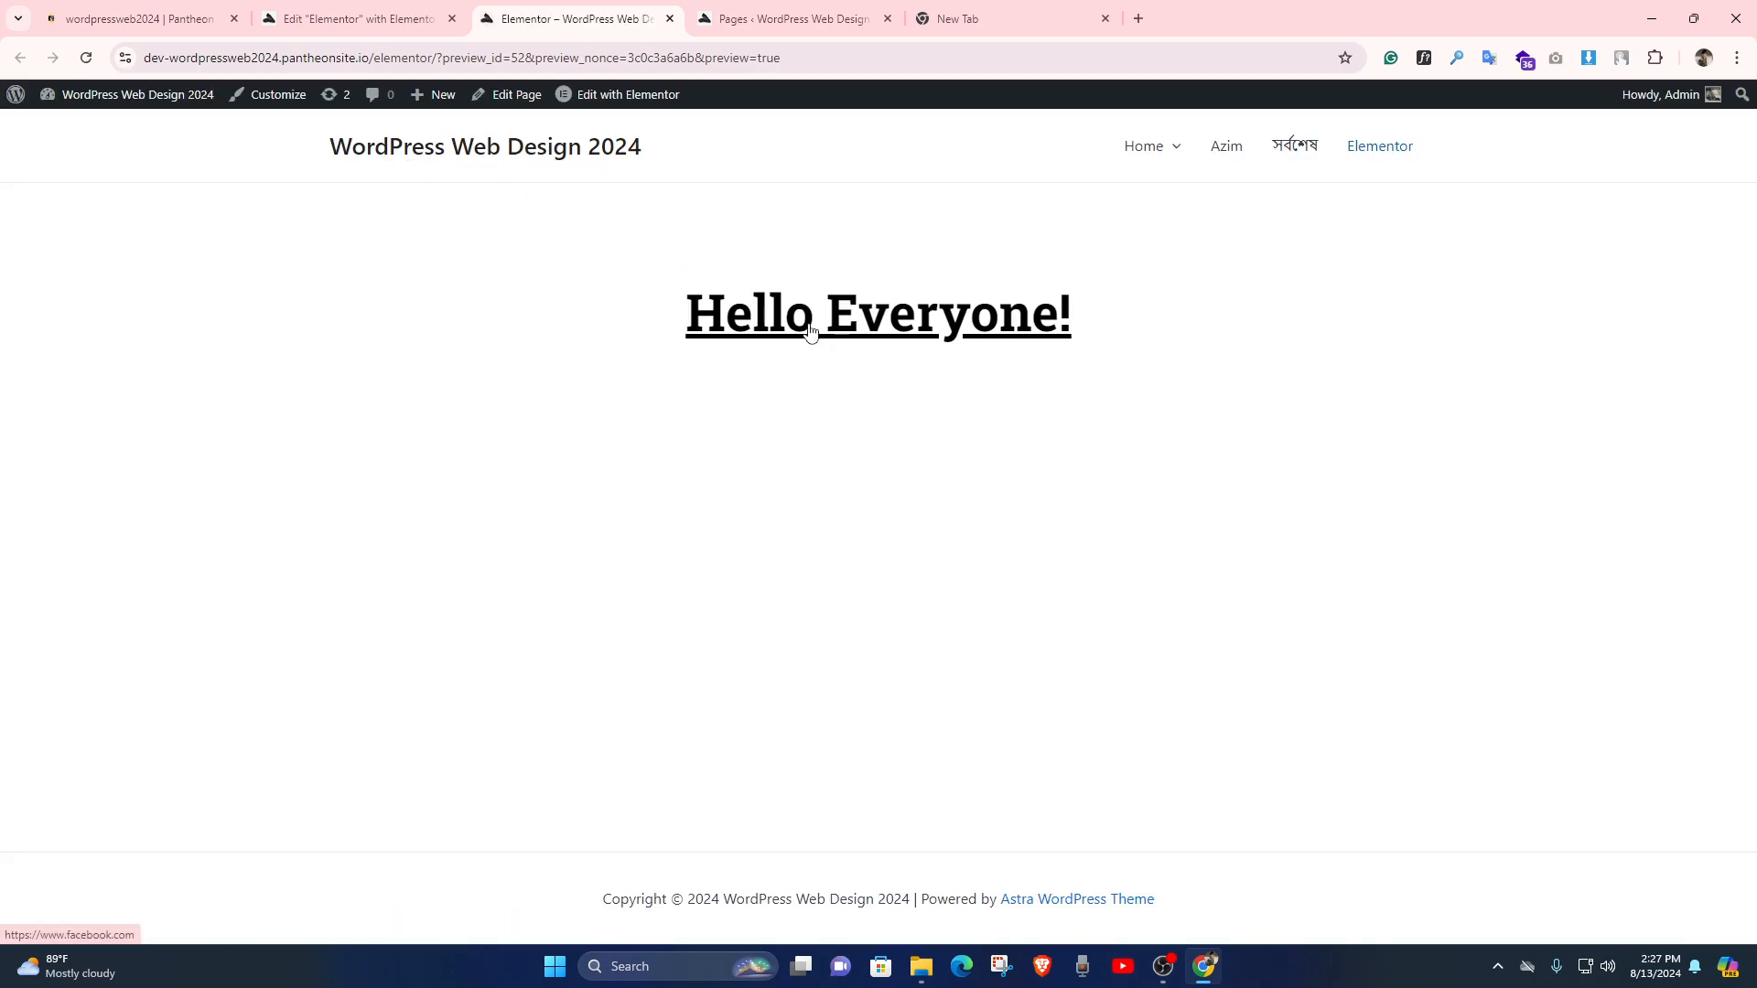
click(707, 331)
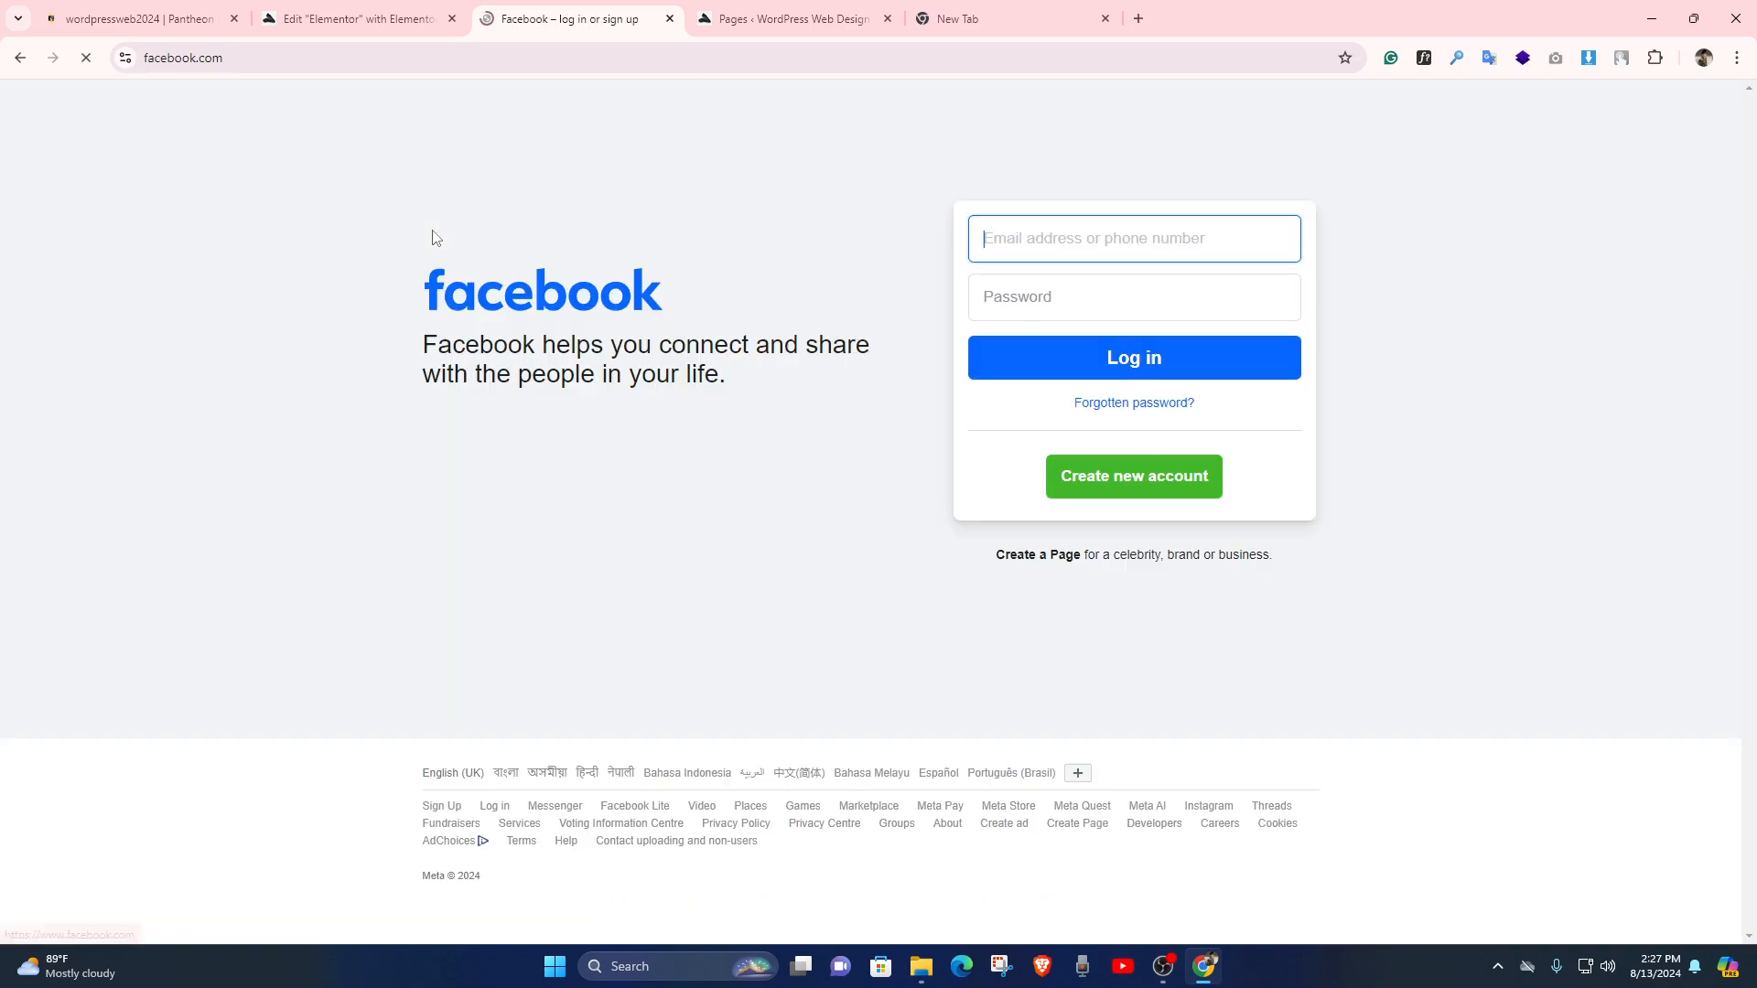
click(19, 58)
click(356, 18)
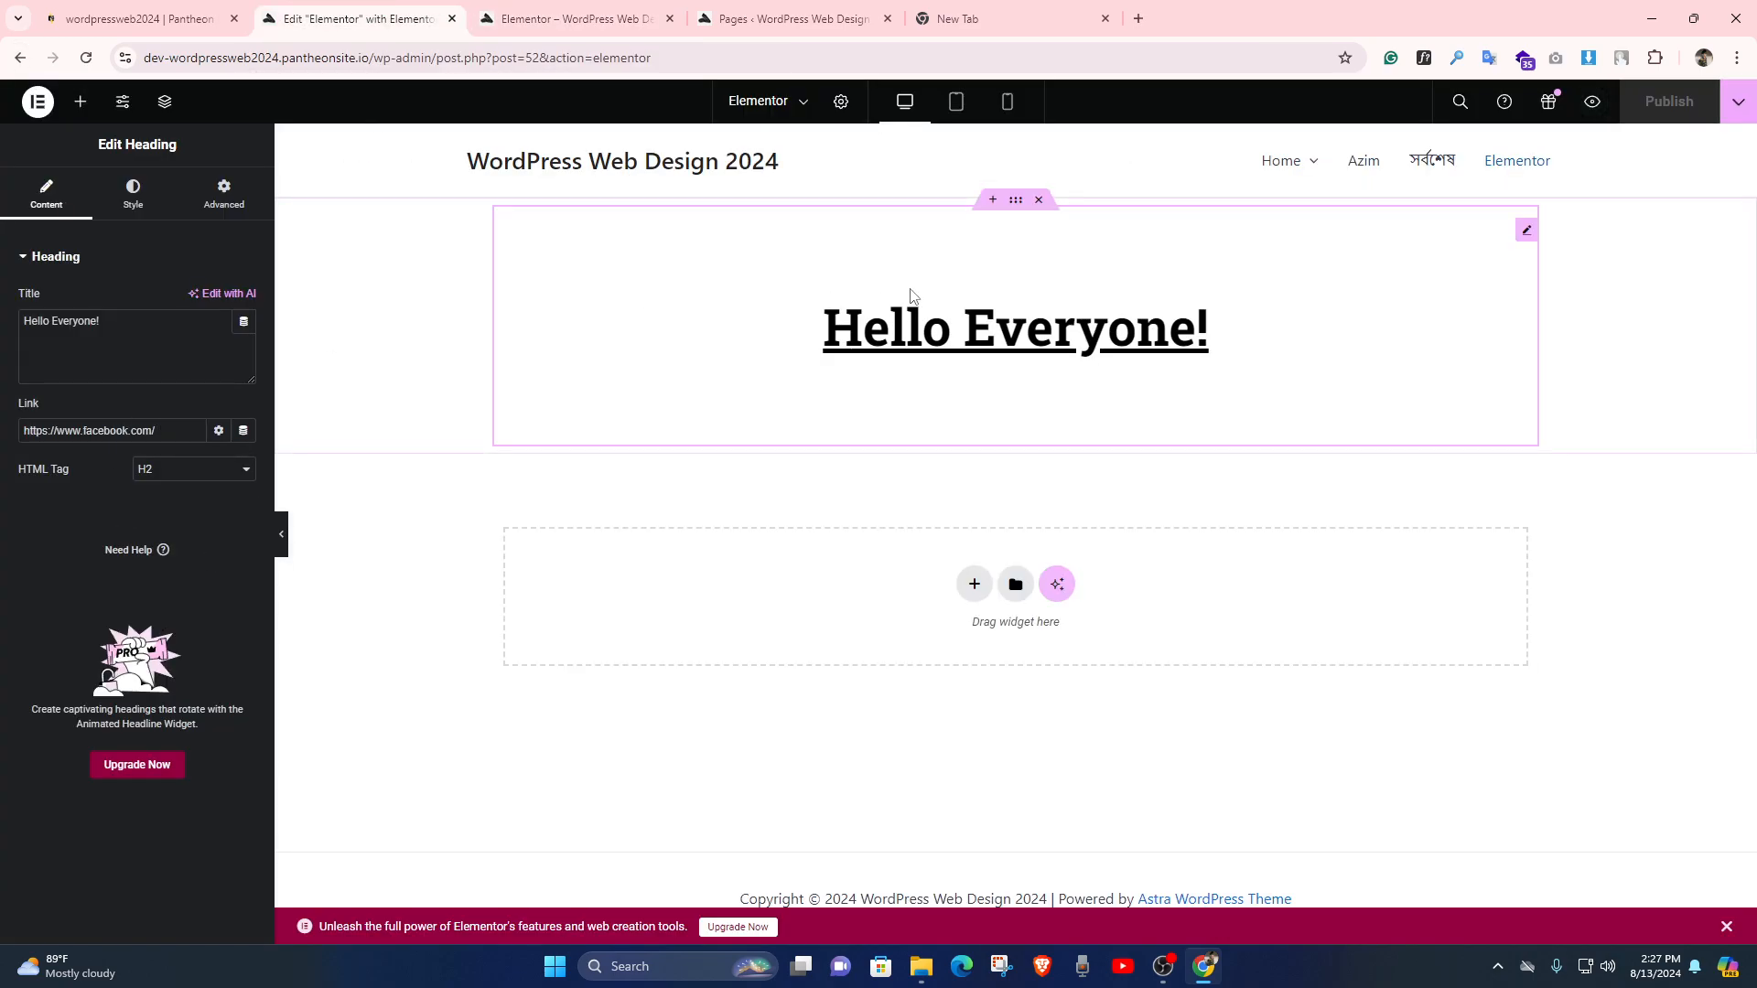
Remove the word "Everyone" from the heading's title and publish the change
click(112, 330)
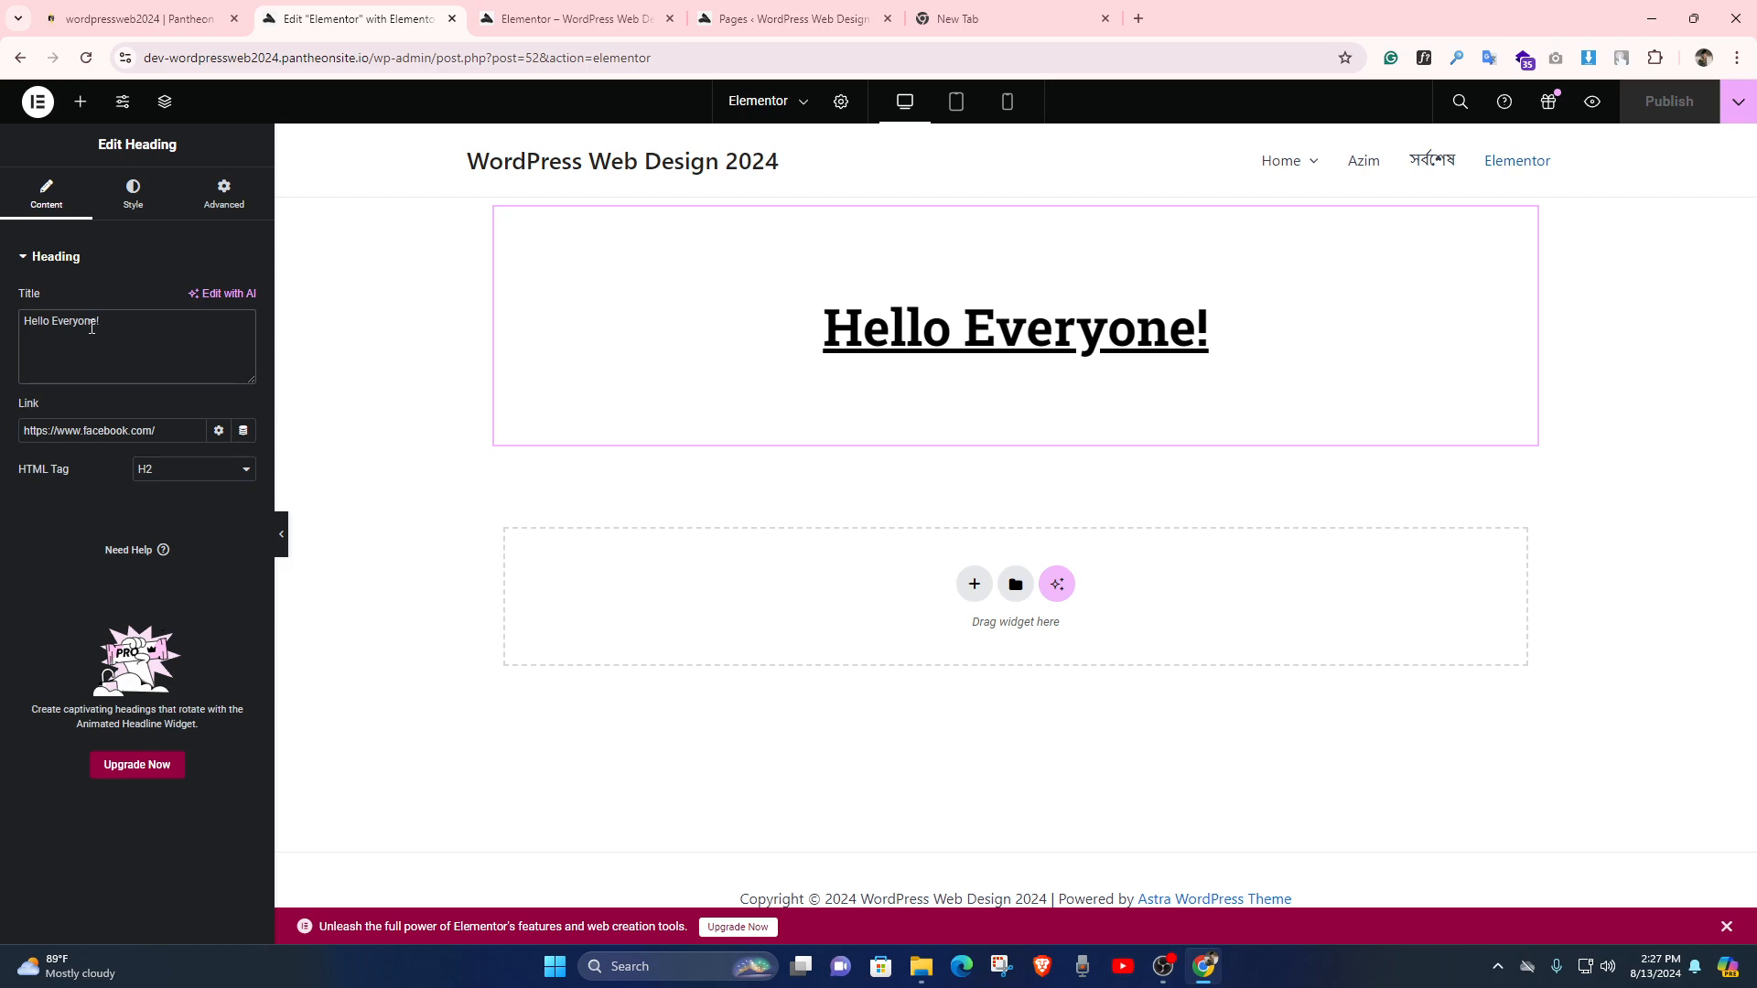
double_click(61, 323)
key(BackSpace)
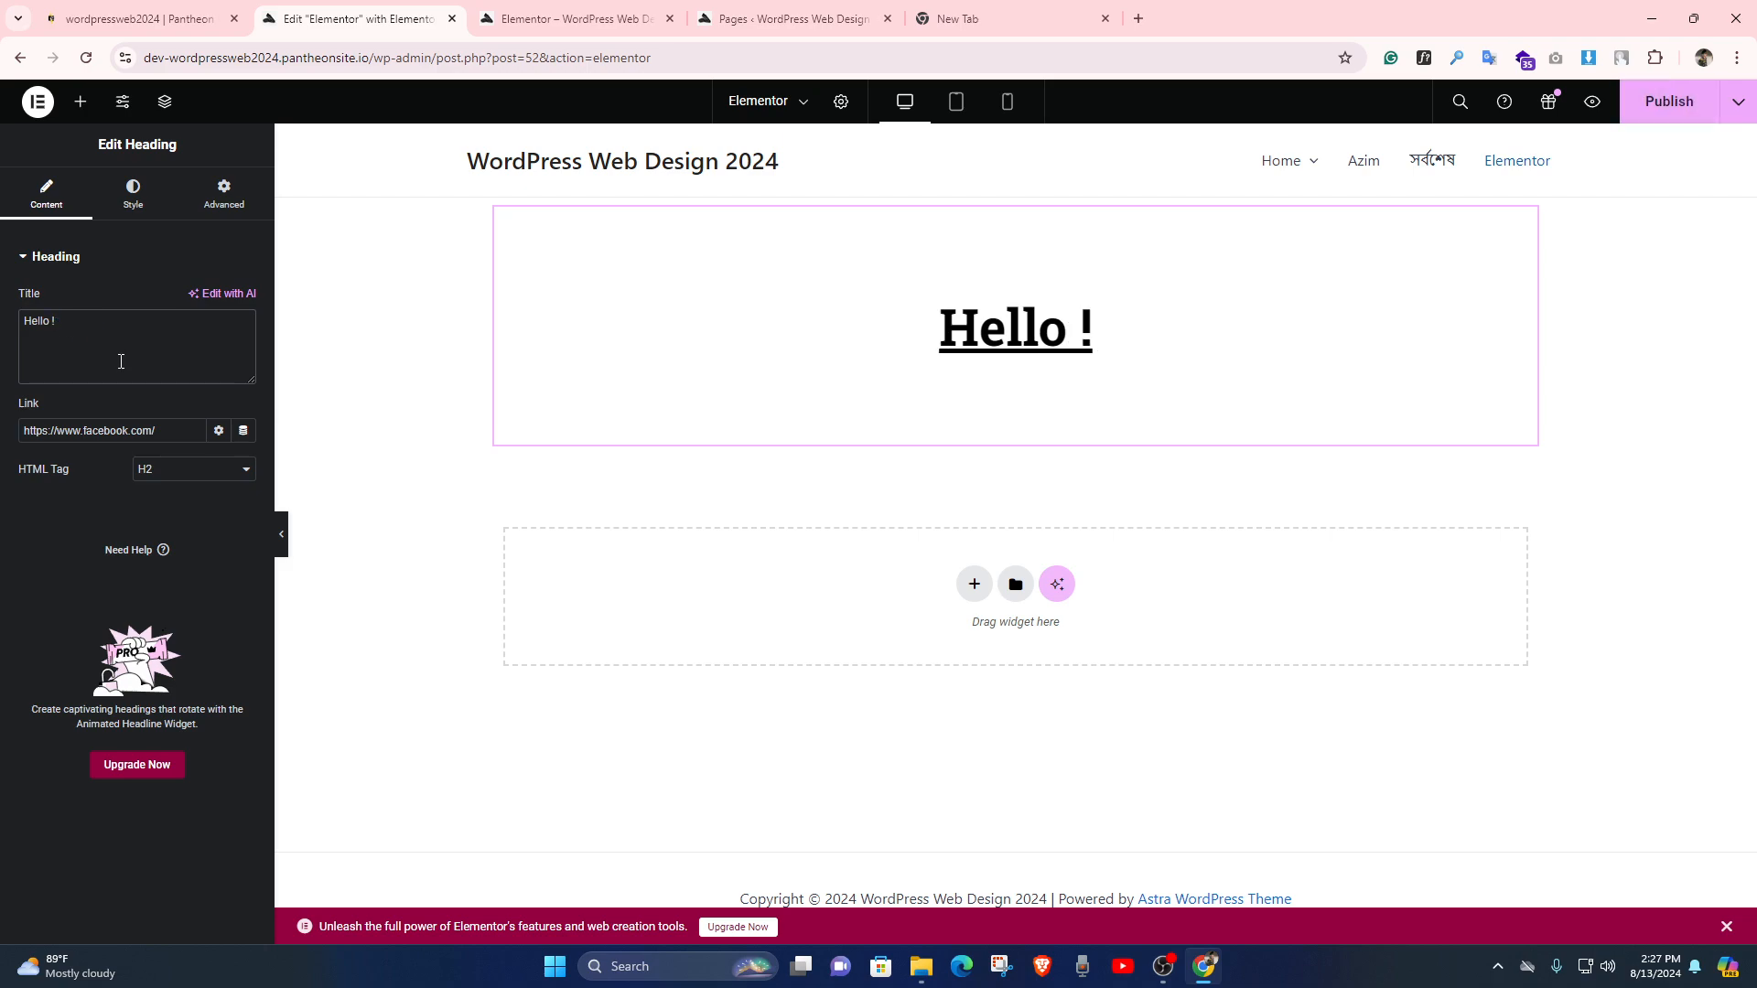
click(1651, 108)
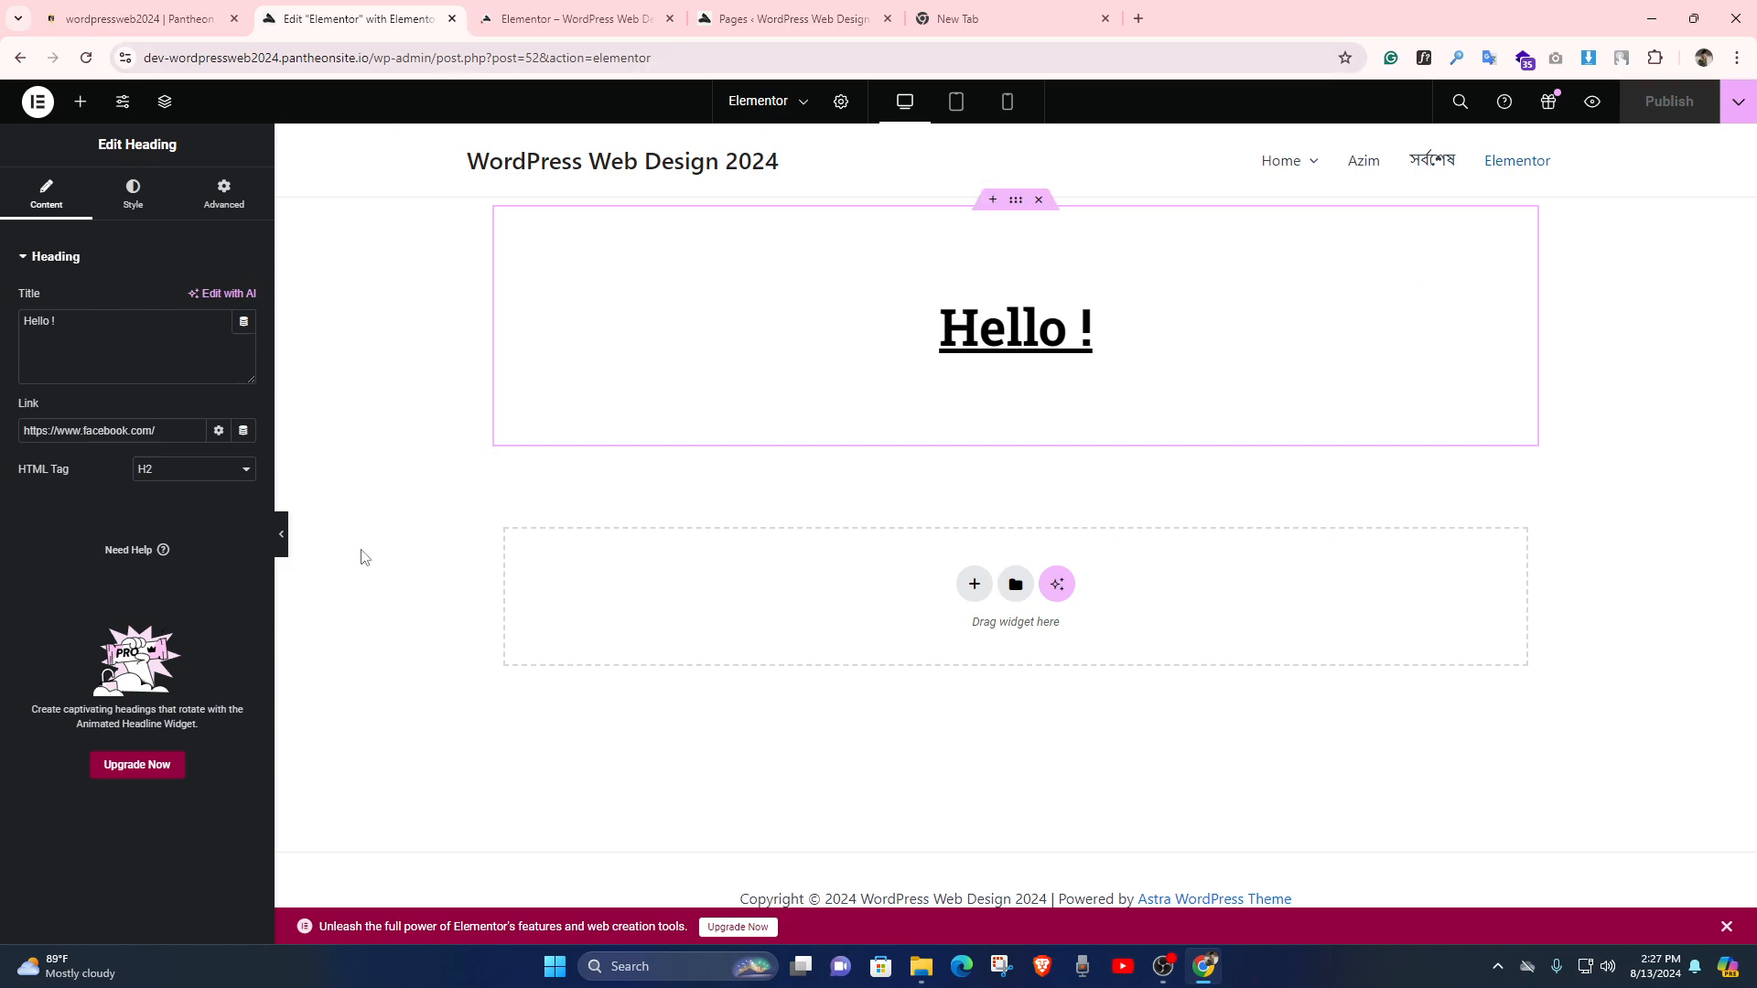
Reload the page preview to check the shortened heading, and return to the Elementor editor
click(581, 20)
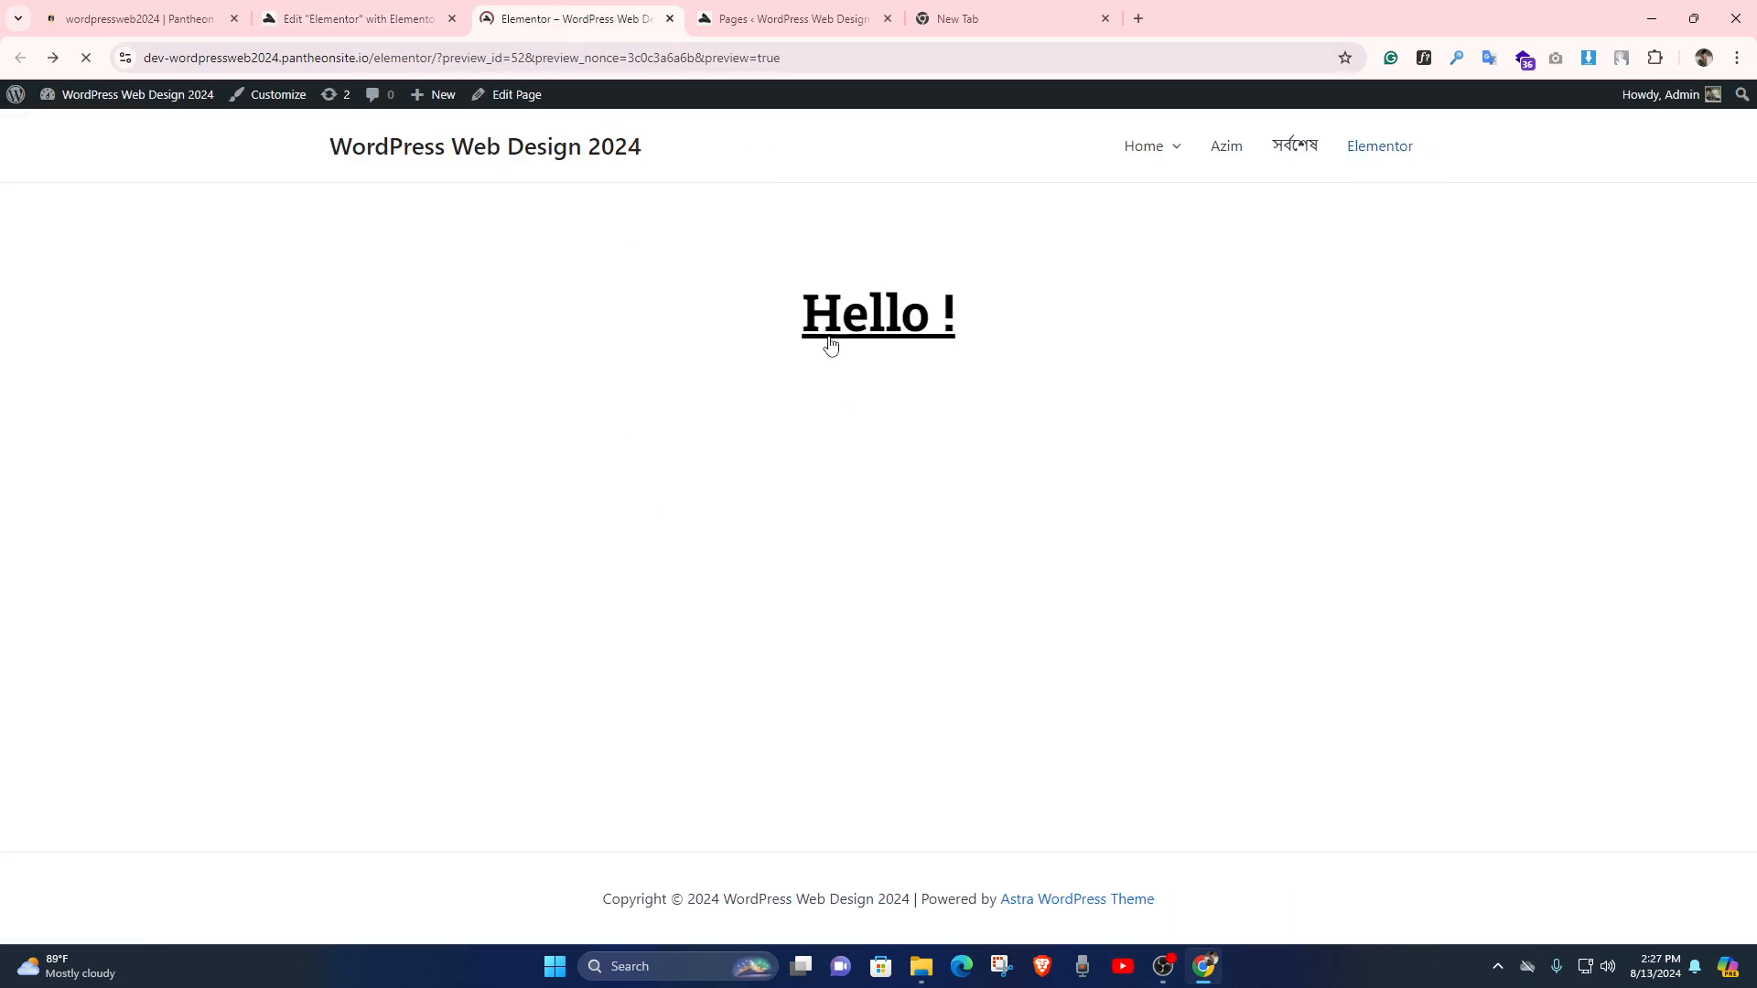
click(86, 59)
click(360, 11)
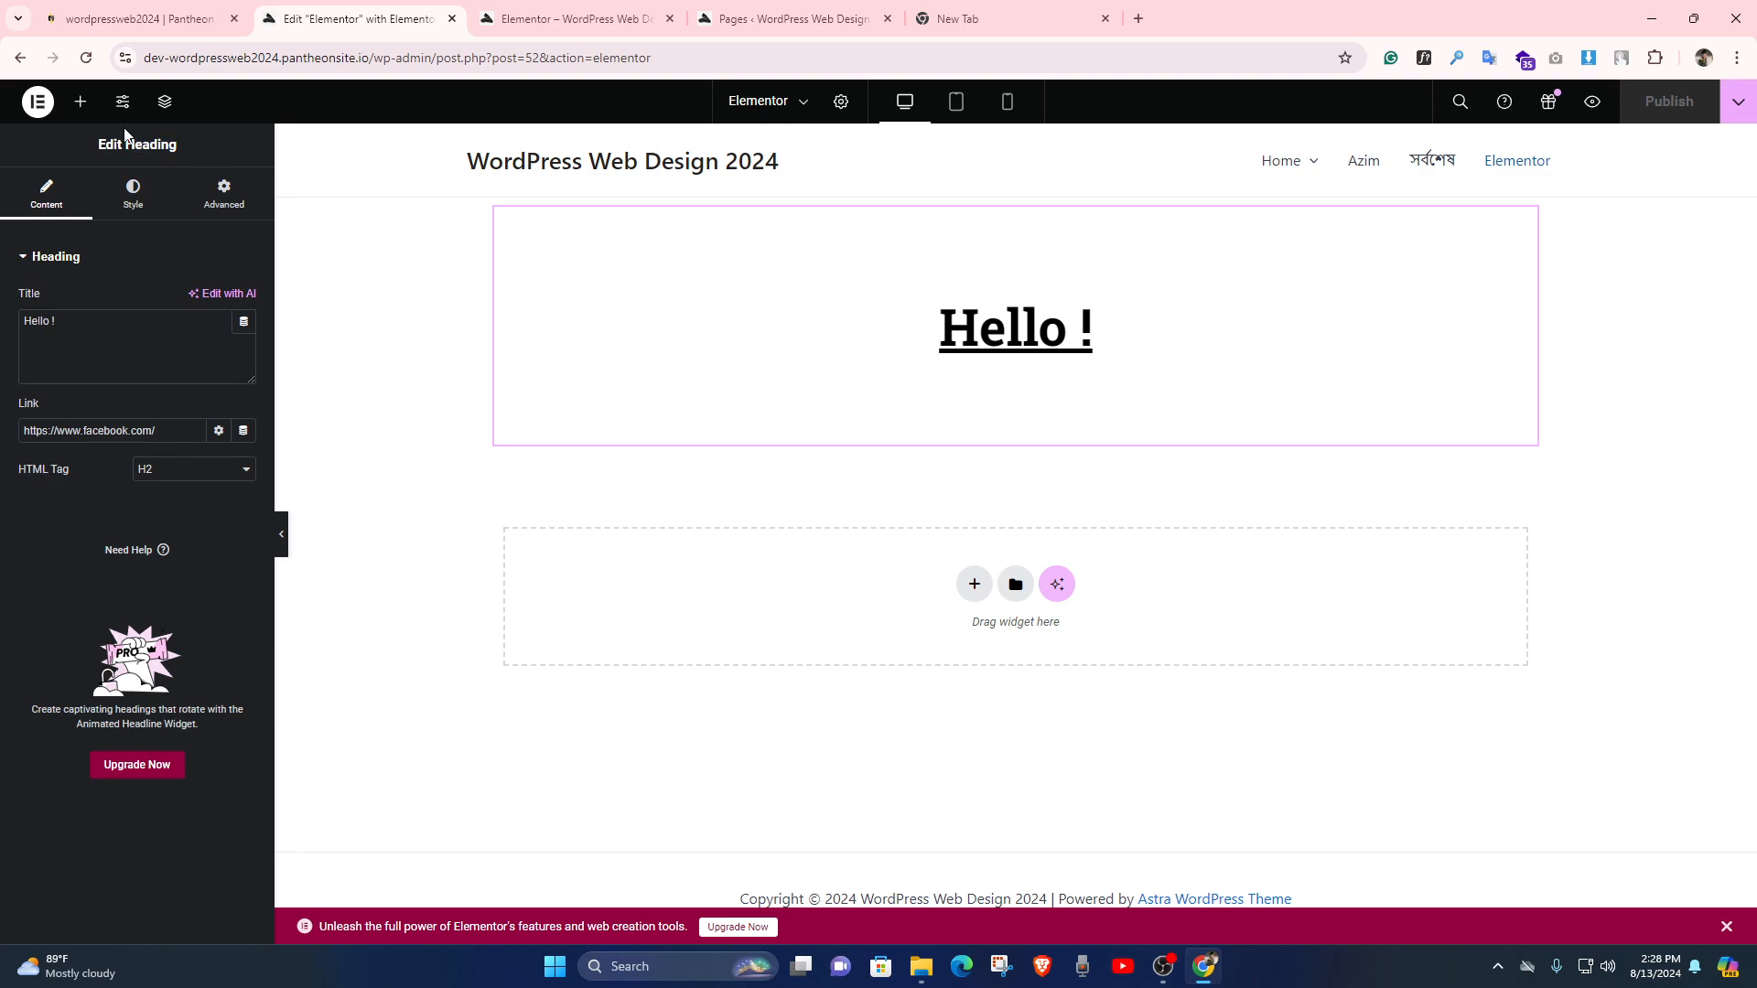
Open the list of widgets that can be added to the page
click(81, 102)
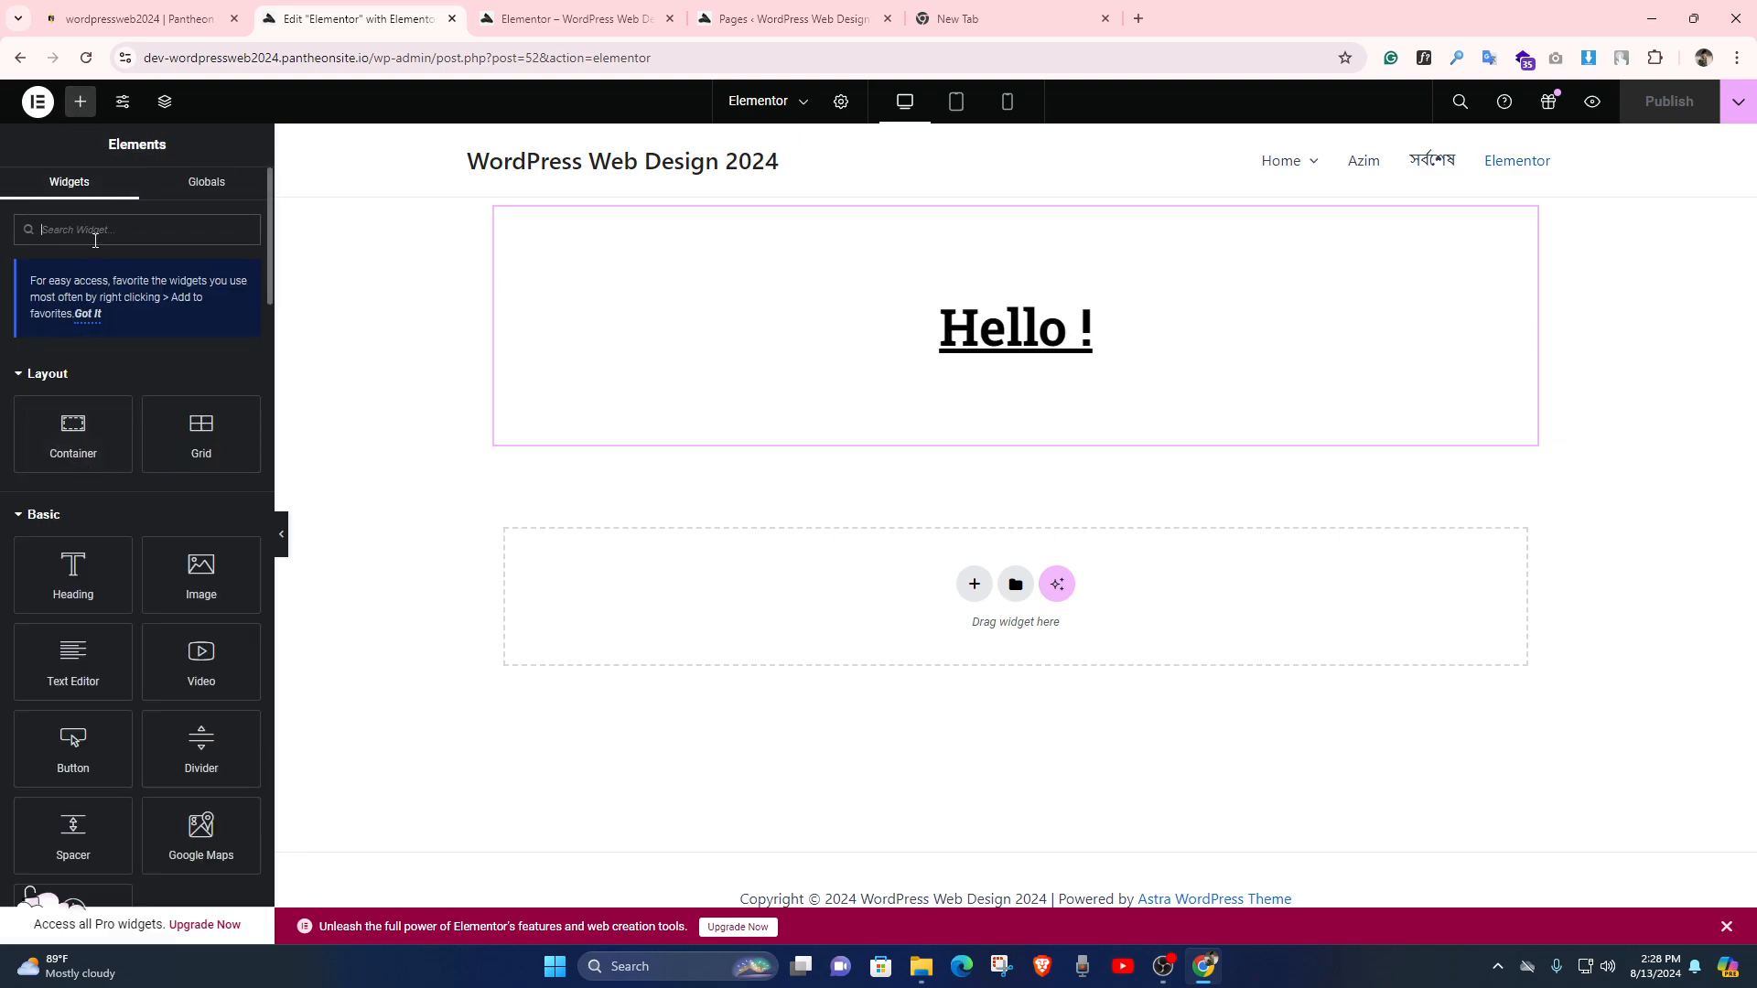